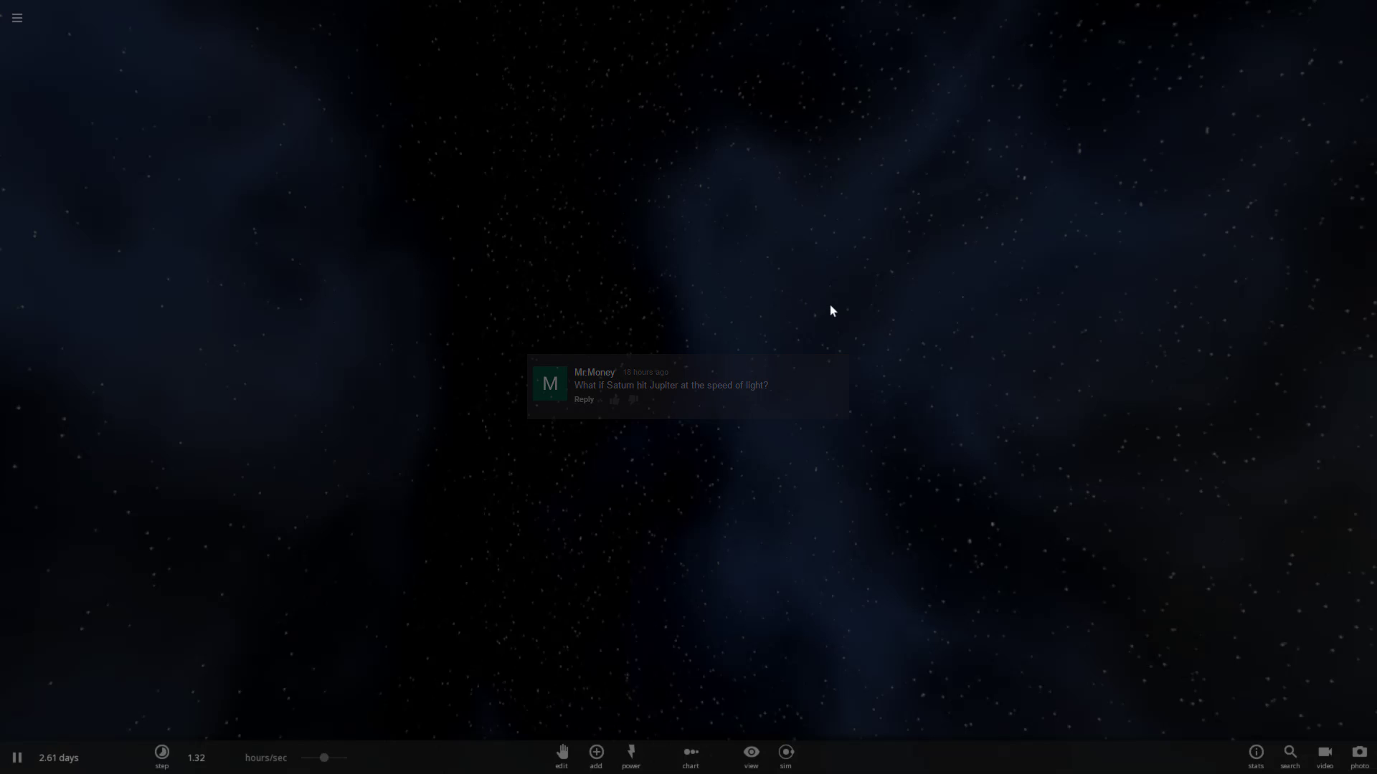
Add Jupiter as a stationary body in the empty simulation
{"action": "left_click", "coordinate": [607, 746]}
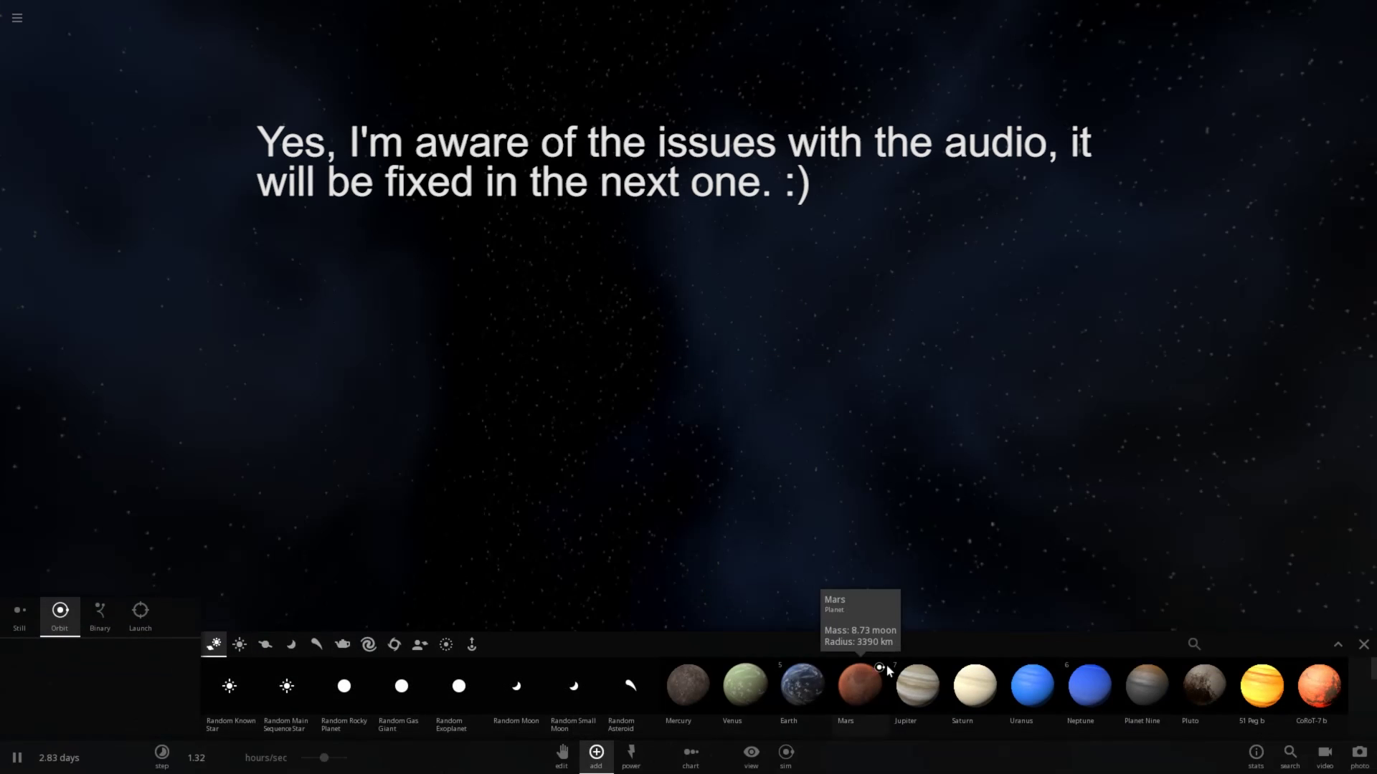
{"action": "left_click", "coordinate": [915, 684]}
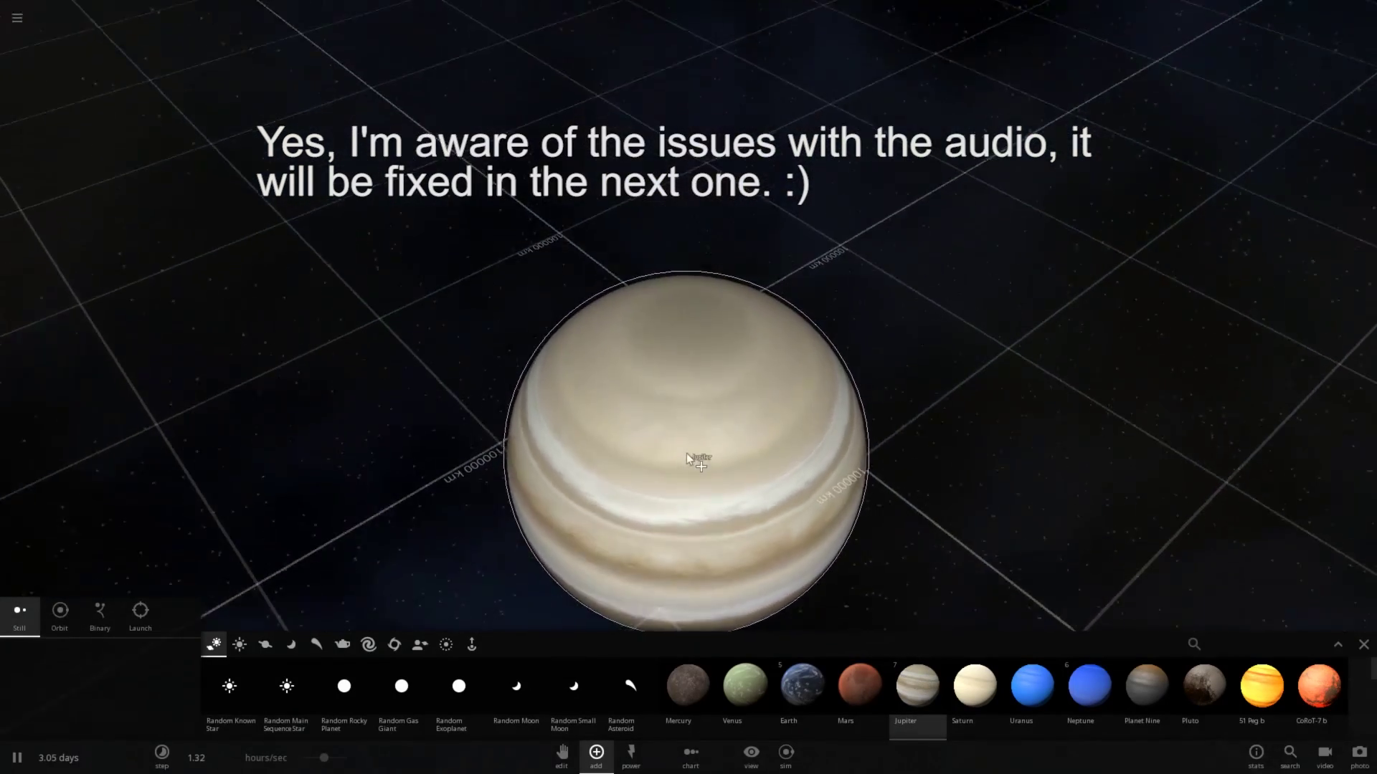
{"action": "left_click", "coordinate": [686, 351]}
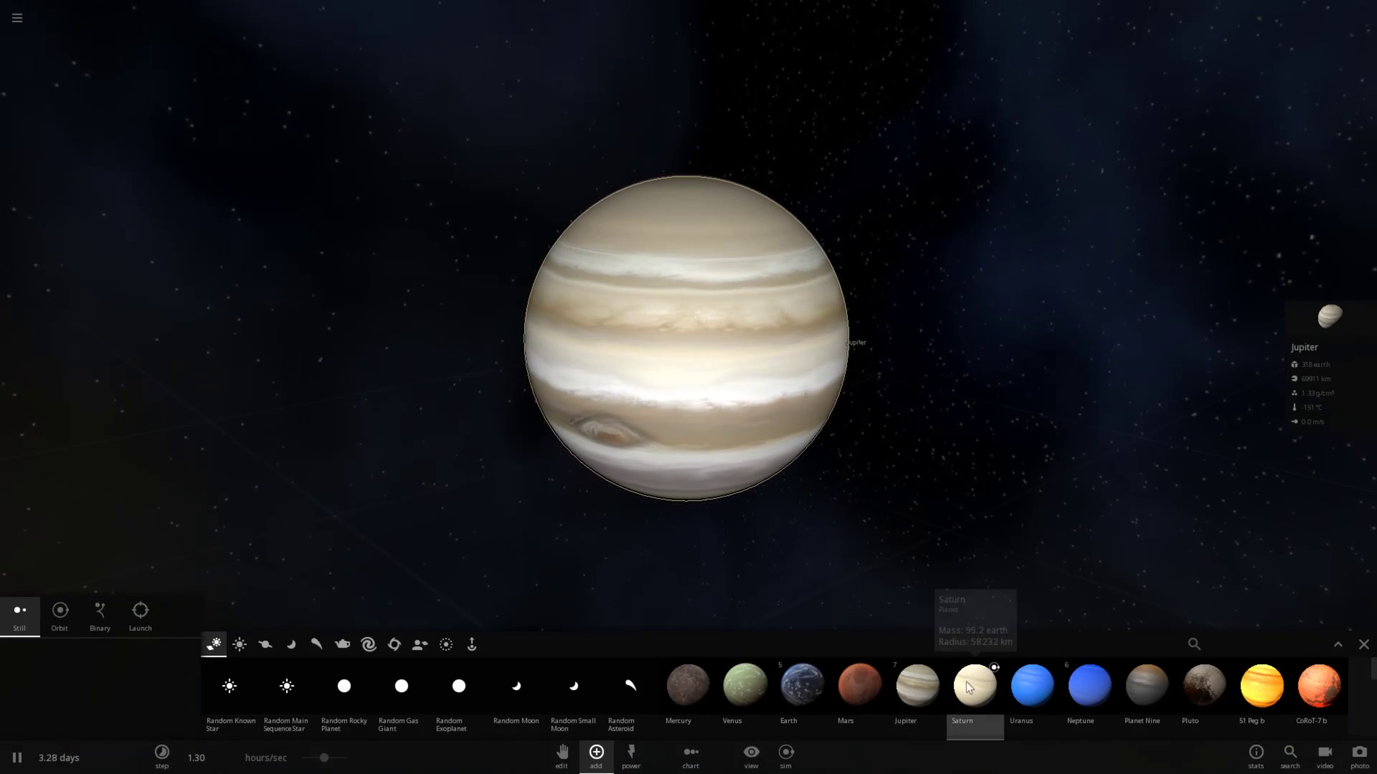
Put Saturn in Launch mode and set its launch velocity to 1.00 lightspeed
{"action": "left_click", "coordinate": [144, 618]}
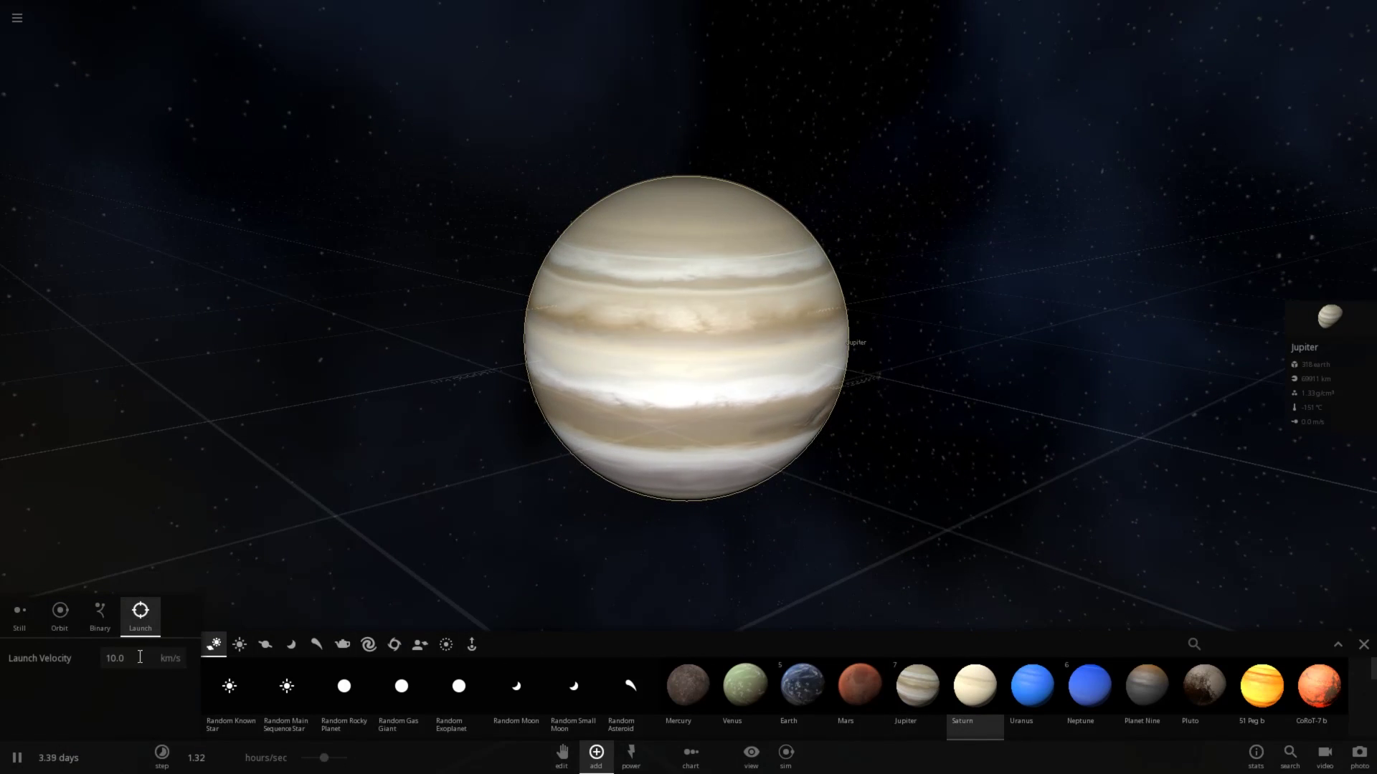
{"action": "left_click", "coordinate": [155, 657]}
{"action": "left_click", "coordinate": [162, 636]}
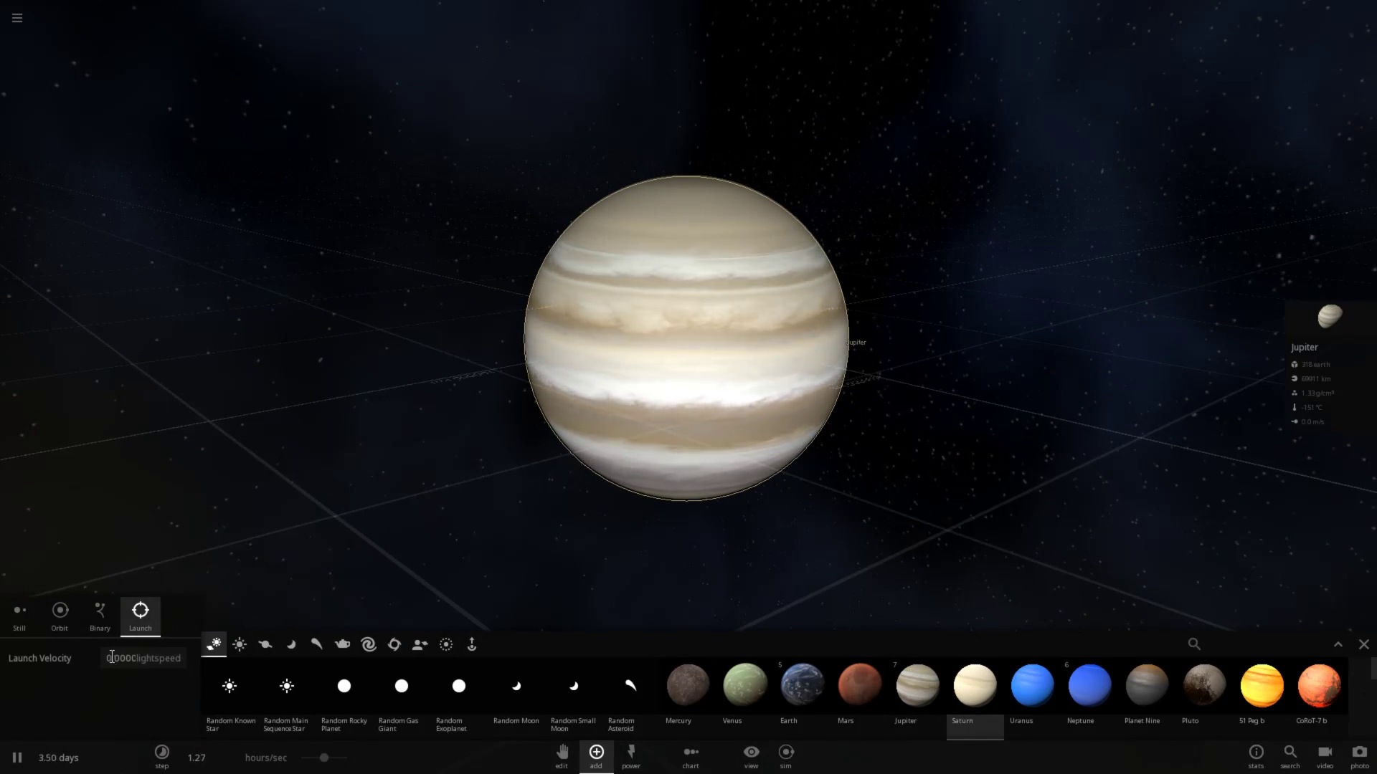
{"action": "left_click_drag", "start_coordinate": [106, 657], "coordinate": [285, 690]}
{"action": "type", "text": "01"}
{"action": "key", "text": "Return"}
Launch Saturn at Jupiter and select Saturn as it approaches
{"action": "scroll", "coordinate": [545, 502], "scroll_direction": "down", "scroll_amount": 5}
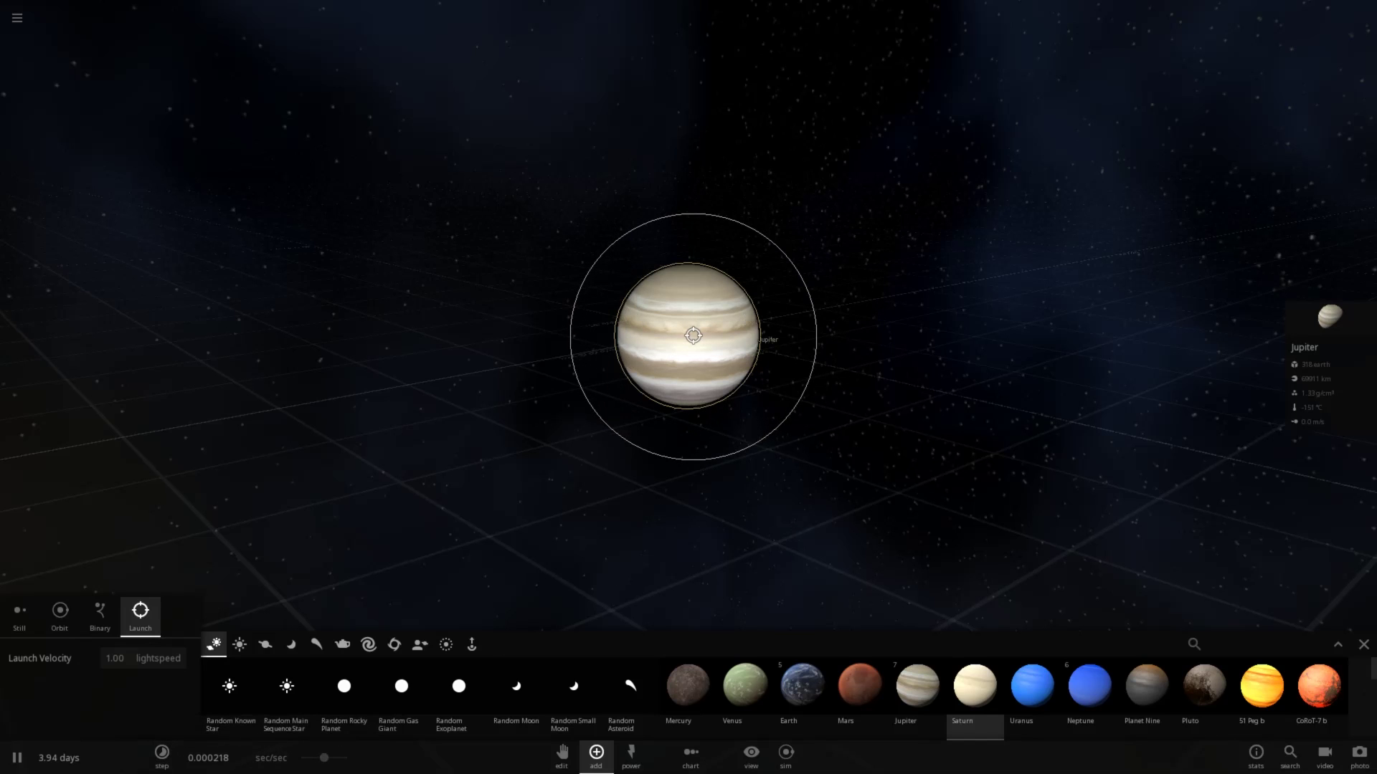
{"action": "left_click_drag", "start_coordinate": [693, 335], "coordinate": [832, 359]}
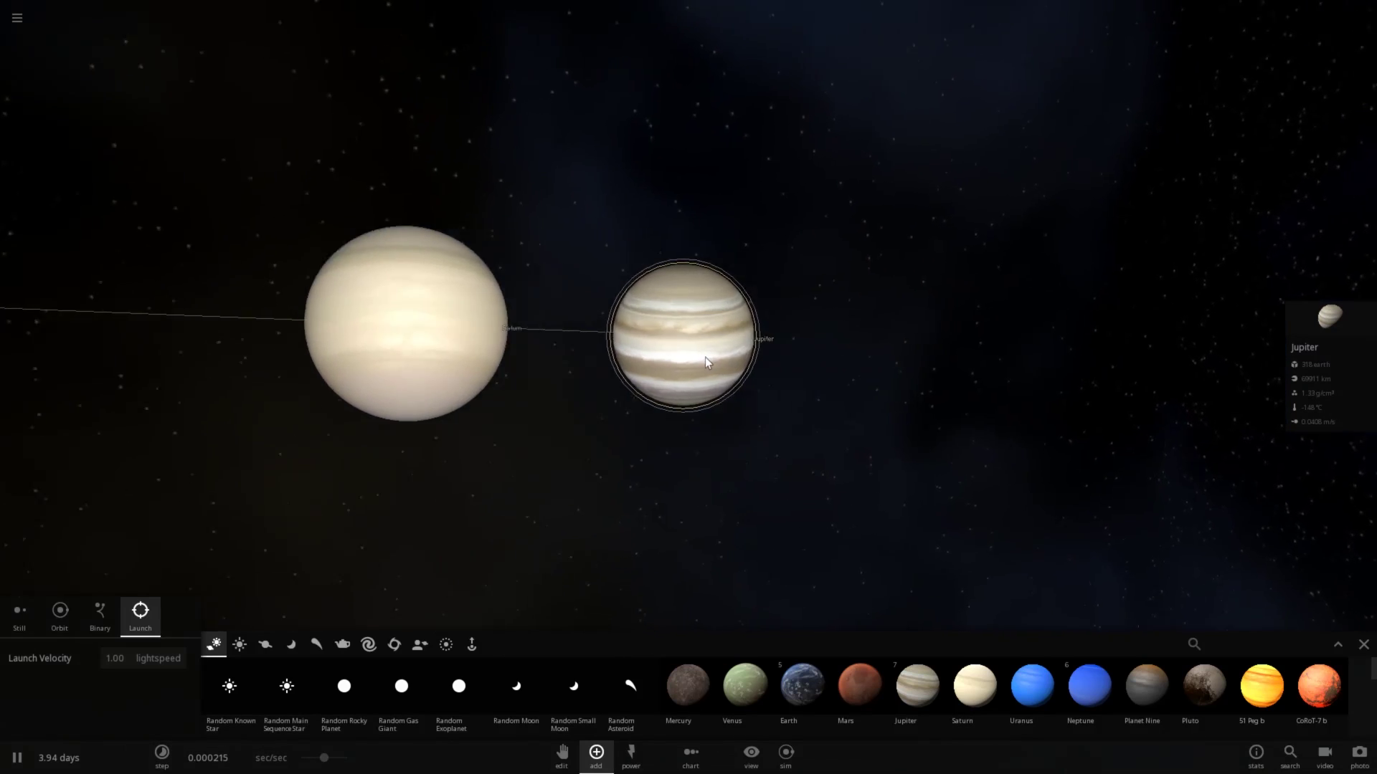
{"action": "left_click", "coordinate": [259, 347]}
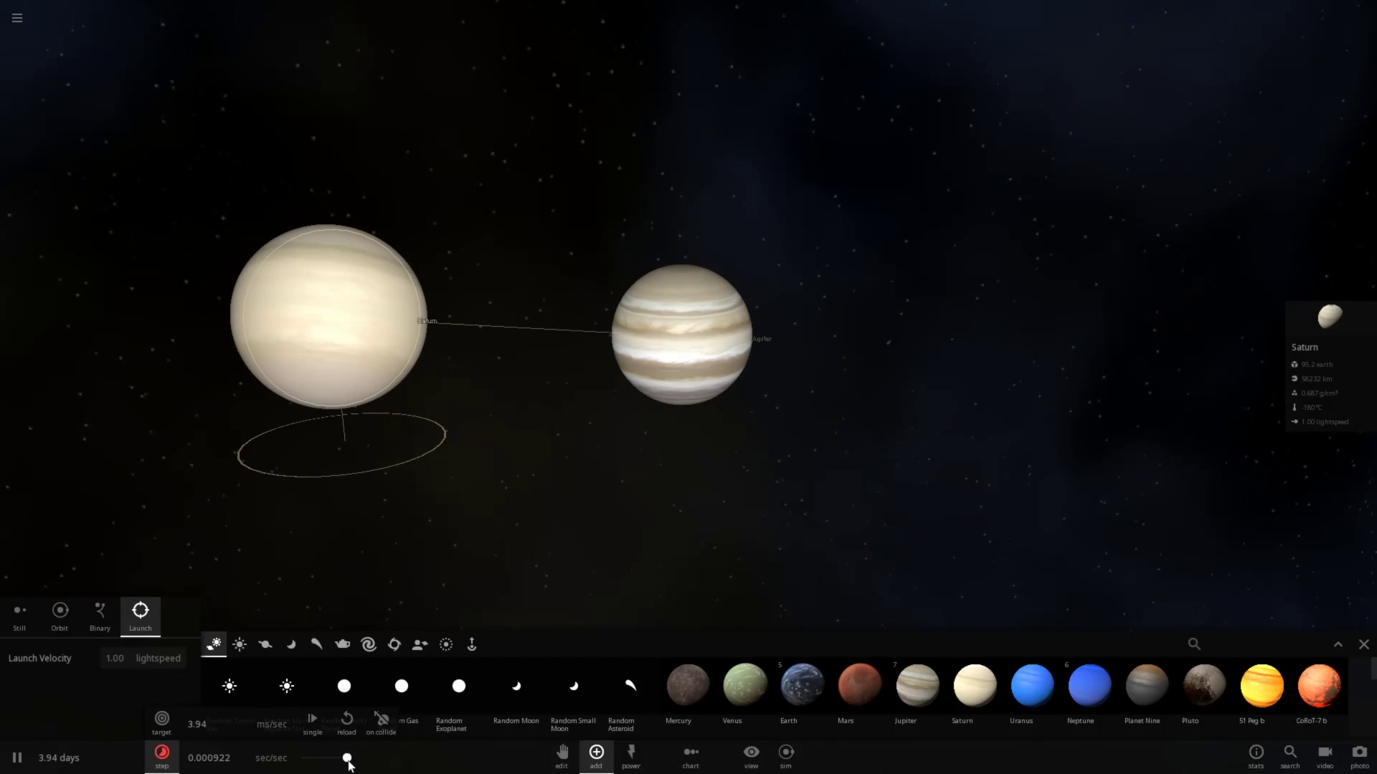
Set the simulation speed to about 40 ms/sec and close the object library
{"action": "left_click_drag", "start_coordinate": [348, 759], "coordinate": [349, 762]}
{"action": "scroll", "coordinate": [578, 498], "scroll_direction": "up", "scroll_amount": 3}
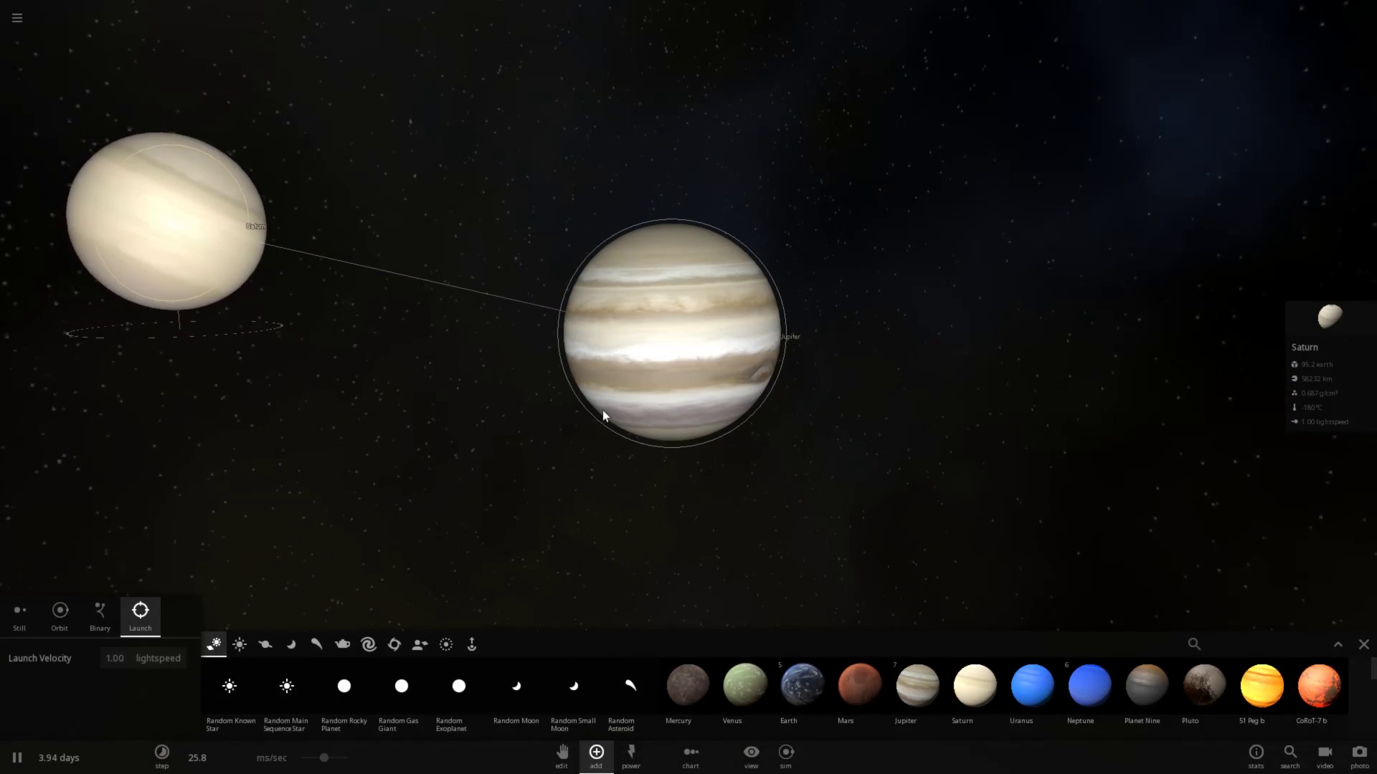
{"action": "left_click_drag", "start_coordinate": [327, 766], "coordinate": [333, 767]}
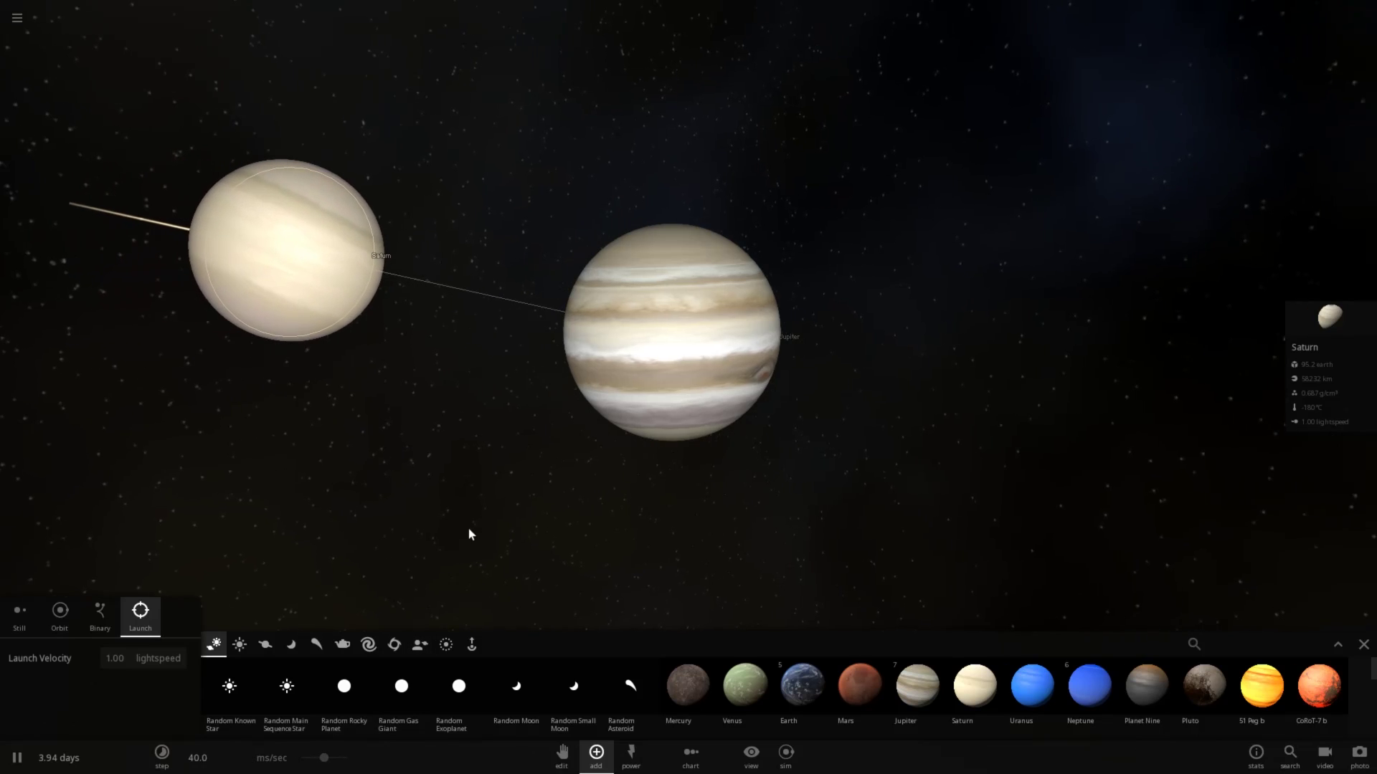
{"action": "scroll", "coordinate": [443, 565], "scroll_direction": "up", "scroll_amount": 1}
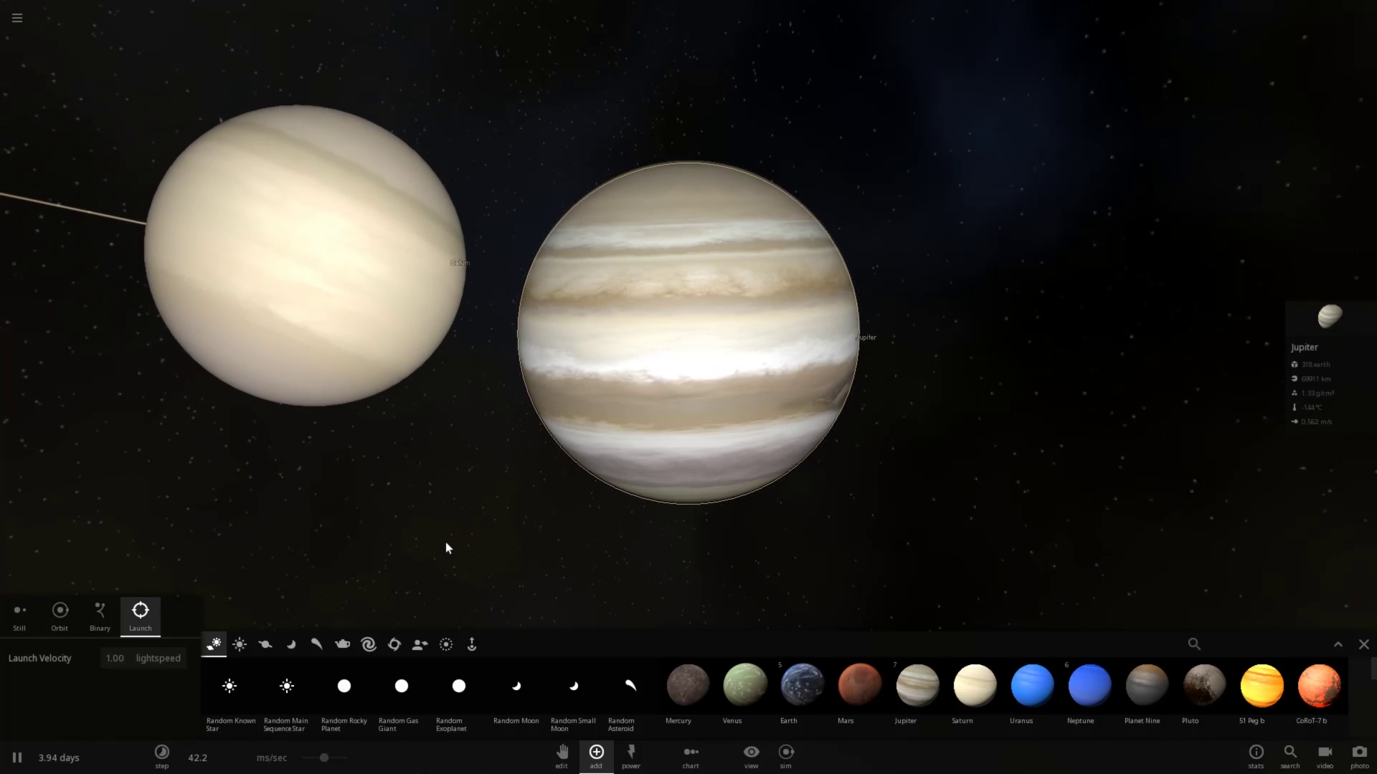
{"action": "left_click", "coordinate": [1365, 649]}
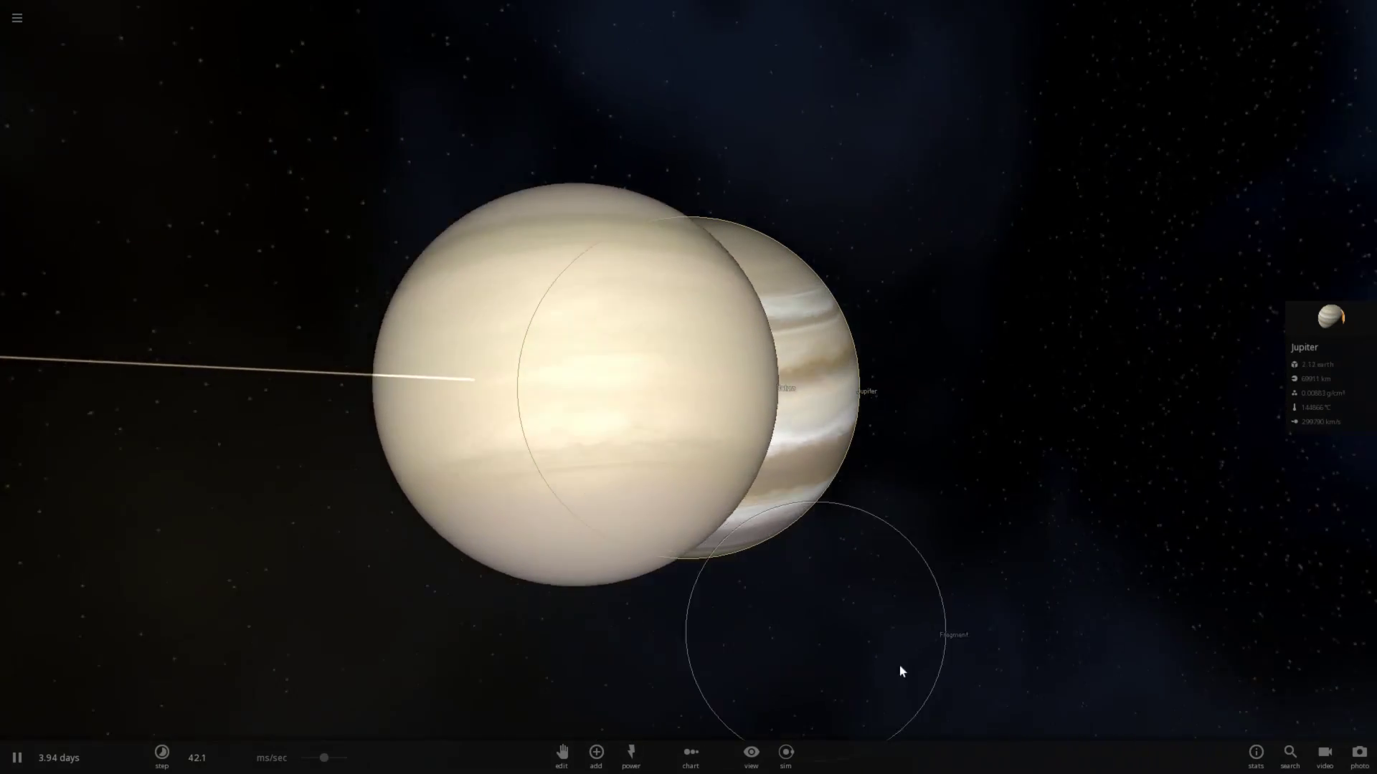
Examine the contact area between Saturn and Jupiter from several sides and distances
{"action": "left_click_drag", "start_coordinate": [907, 671], "coordinate": [590, 667]}
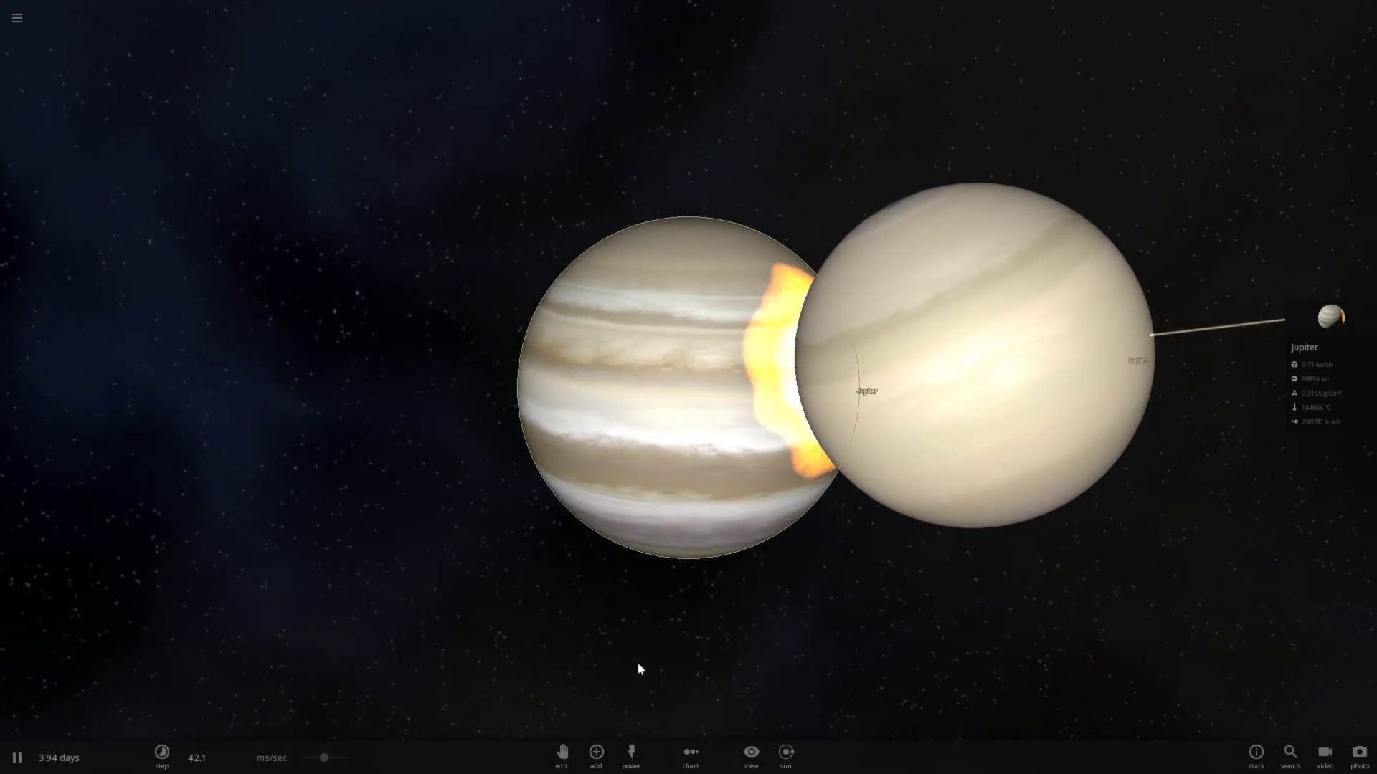
{"action": "left_click_drag", "start_coordinate": [817, 665], "coordinate": [535, 671]}
{"action": "left_click_drag", "start_coordinate": [1075, 669], "coordinate": [456, 631]}
{"action": "left_click_drag", "start_coordinate": [823, 646], "coordinate": [437, 618]}
{"action": "scroll", "coordinate": [405, 588], "scroll_direction": "down", "scroll_amount": 5}
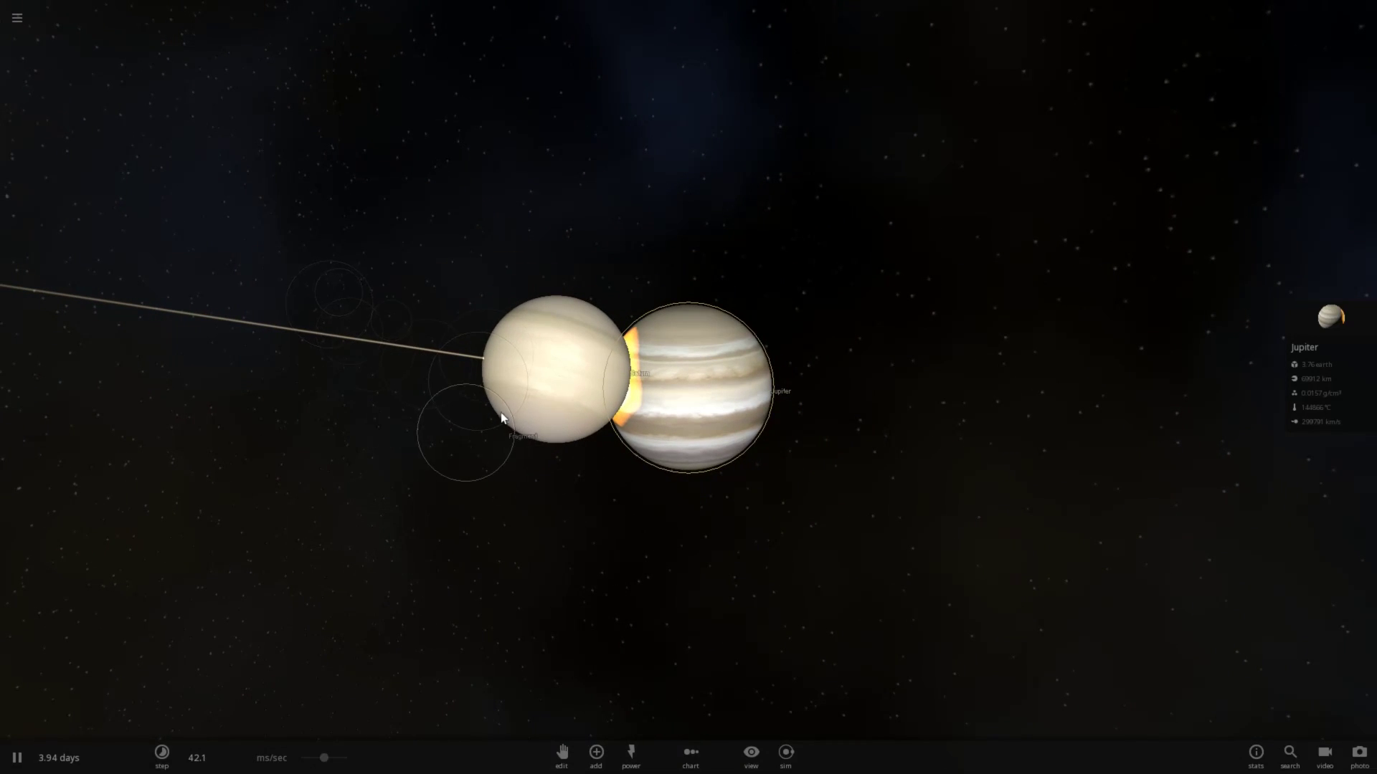
{"action": "scroll", "coordinate": [547, 476], "scroll_direction": "up", "scroll_amount": 5}
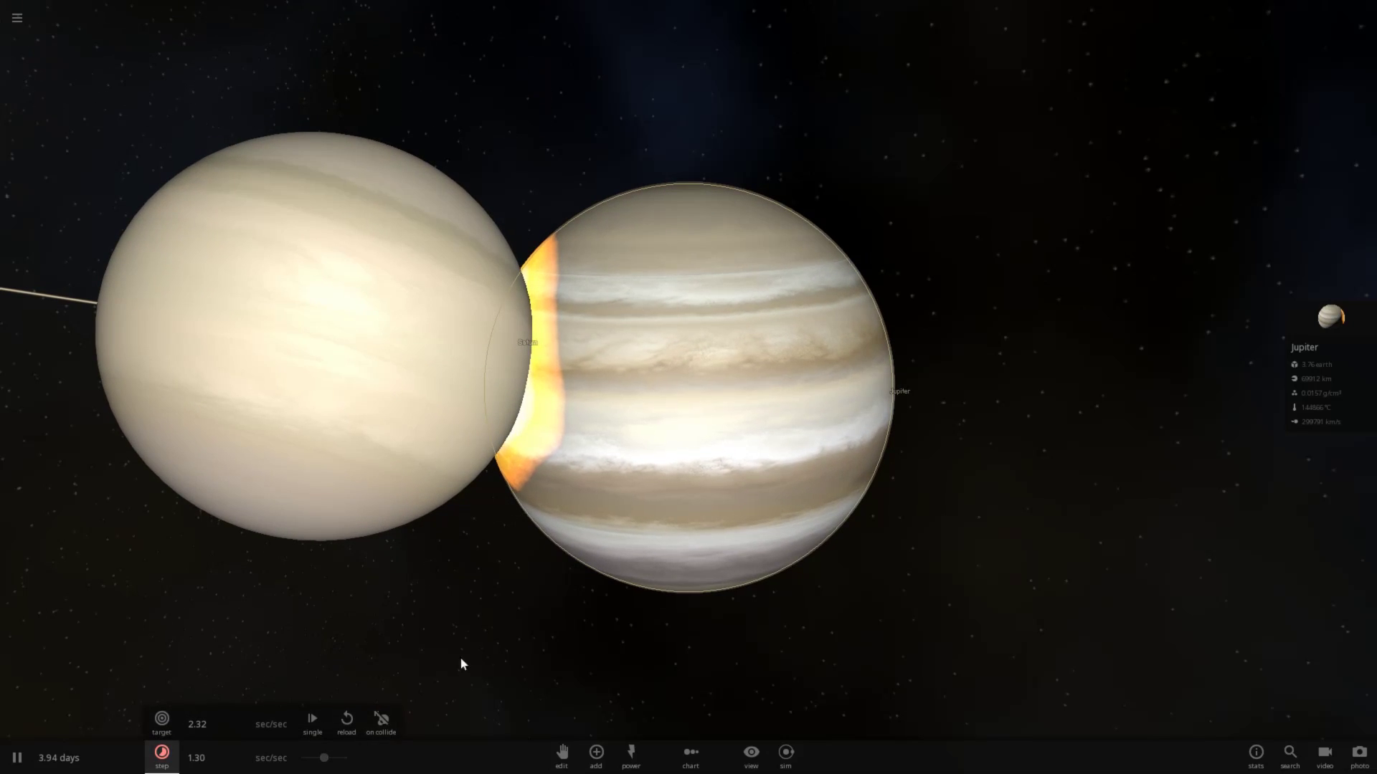
{"action": "scroll", "coordinate": [497, 589], "scroll_direction": "down", "scroll_amount": 5}
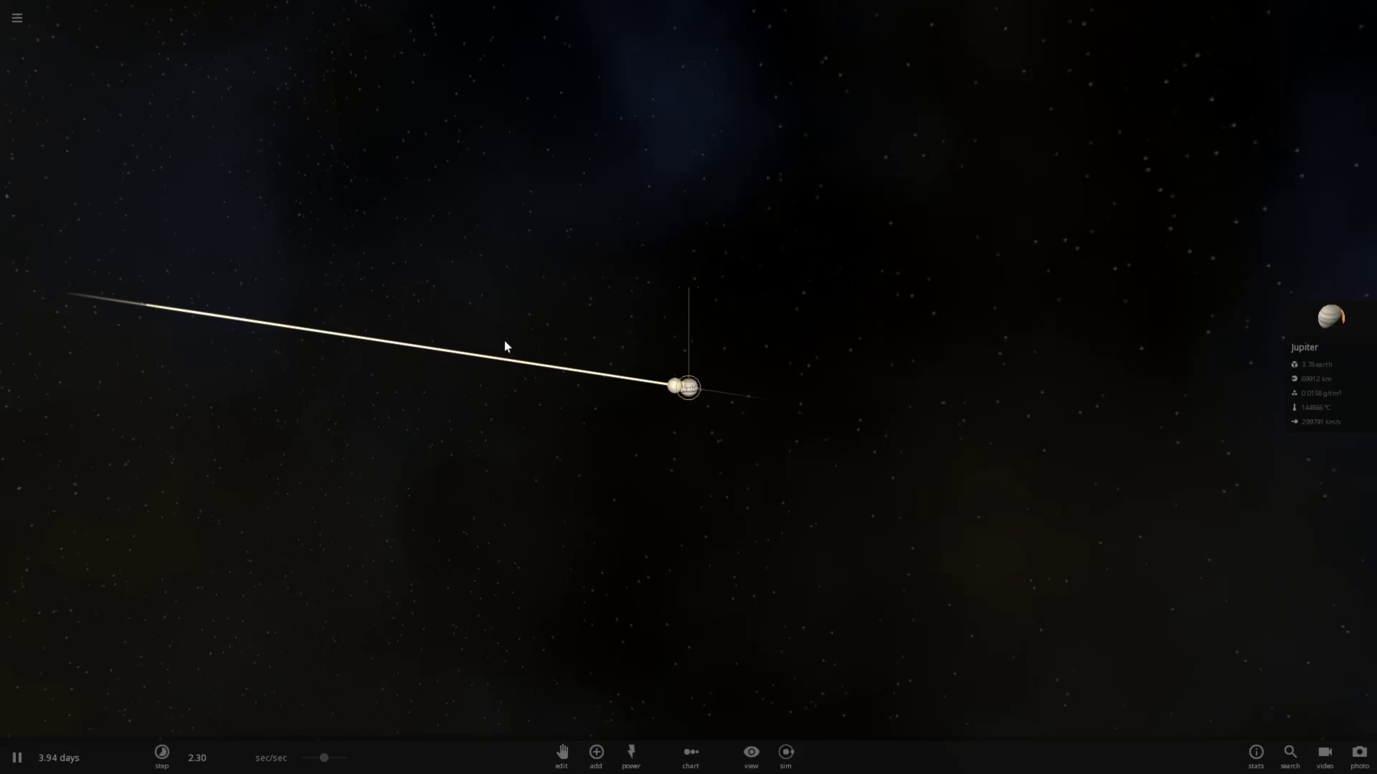
{"action": "scroll", "coordinate": [509, 349], "scroll_direction": "up", "scroll_amount": 3}
{"action": "scroll", "coordinate": [514, 353], "scroll_direction": "up", "scroll_amount": 5}
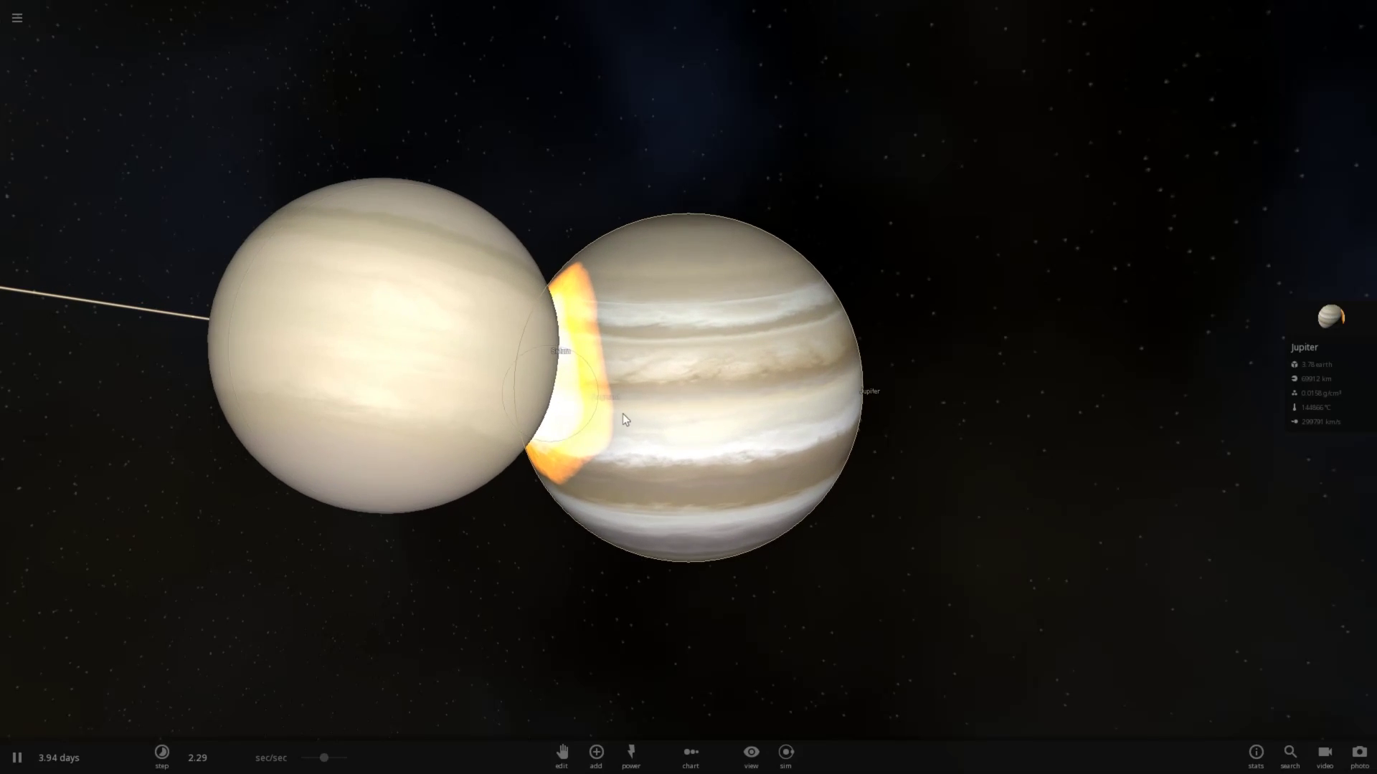
{"action": "left_click_drag", "start_coordinate": [672, 429], "coordinate": [1207, 467]}
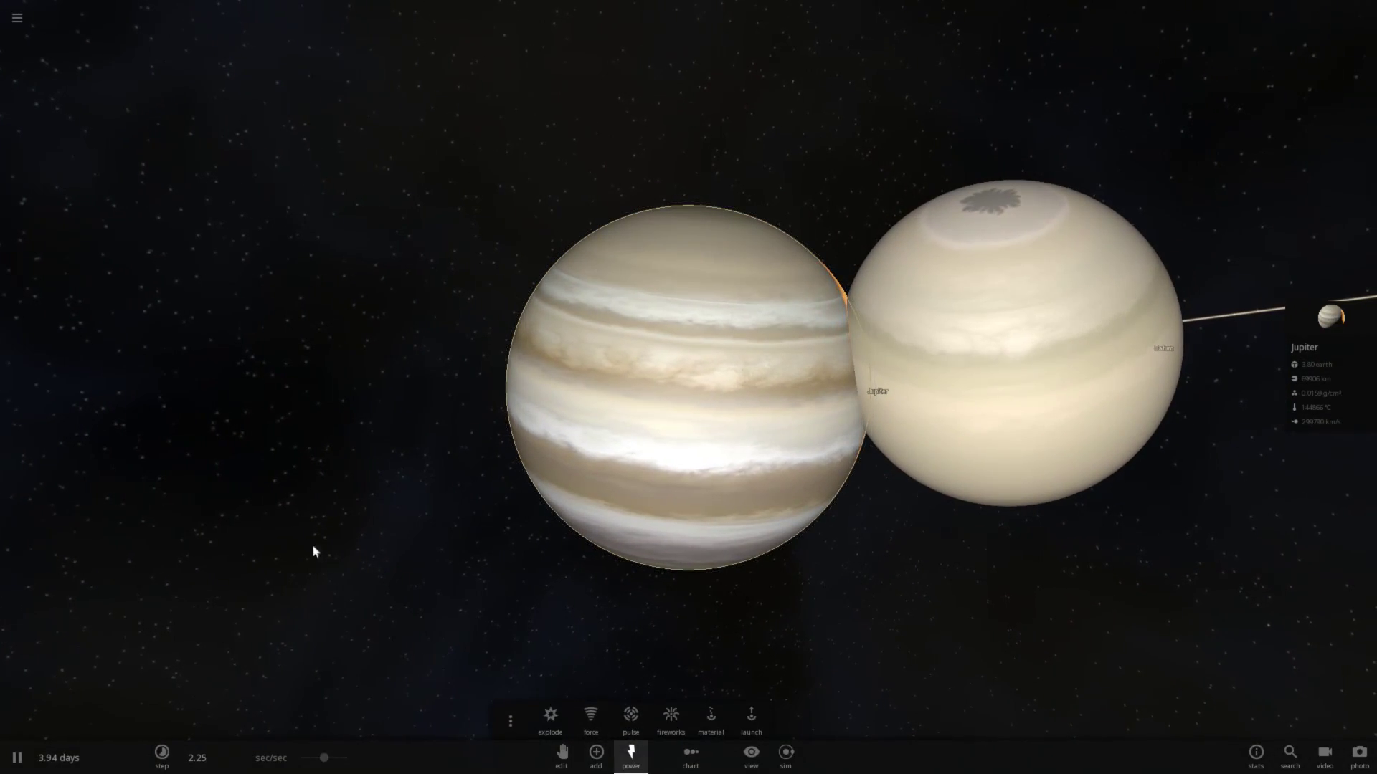
Open the simulation-wide actions and delete all particles and dust
{"action": "left_click", "coordinate": [520, 729]}
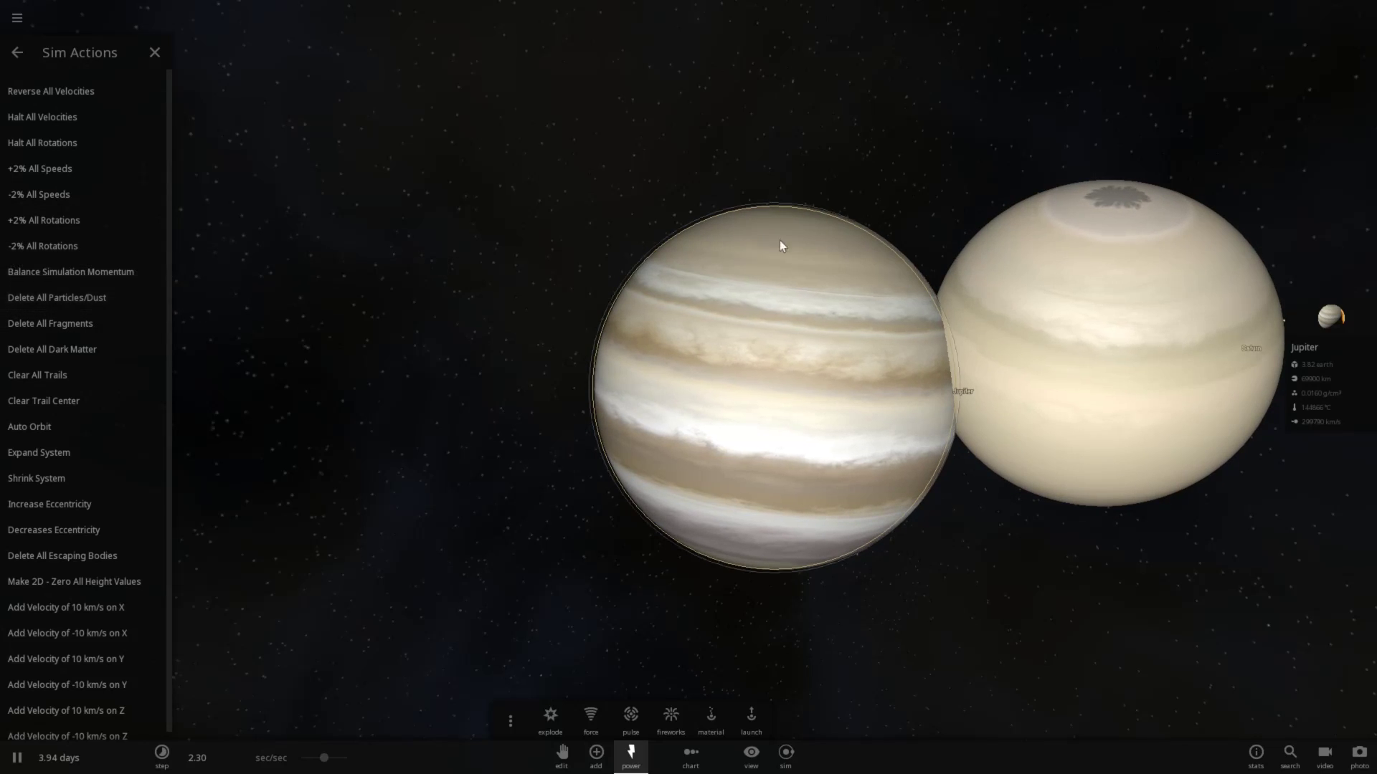
{"action": "left_click_drag", "start_coordinate": [943, 241], "coordinate": [1193, 403]}
{"action": "scroll", "coordinate": [624, 96], "scroll_direction": "down", "scroll_amount": 5}
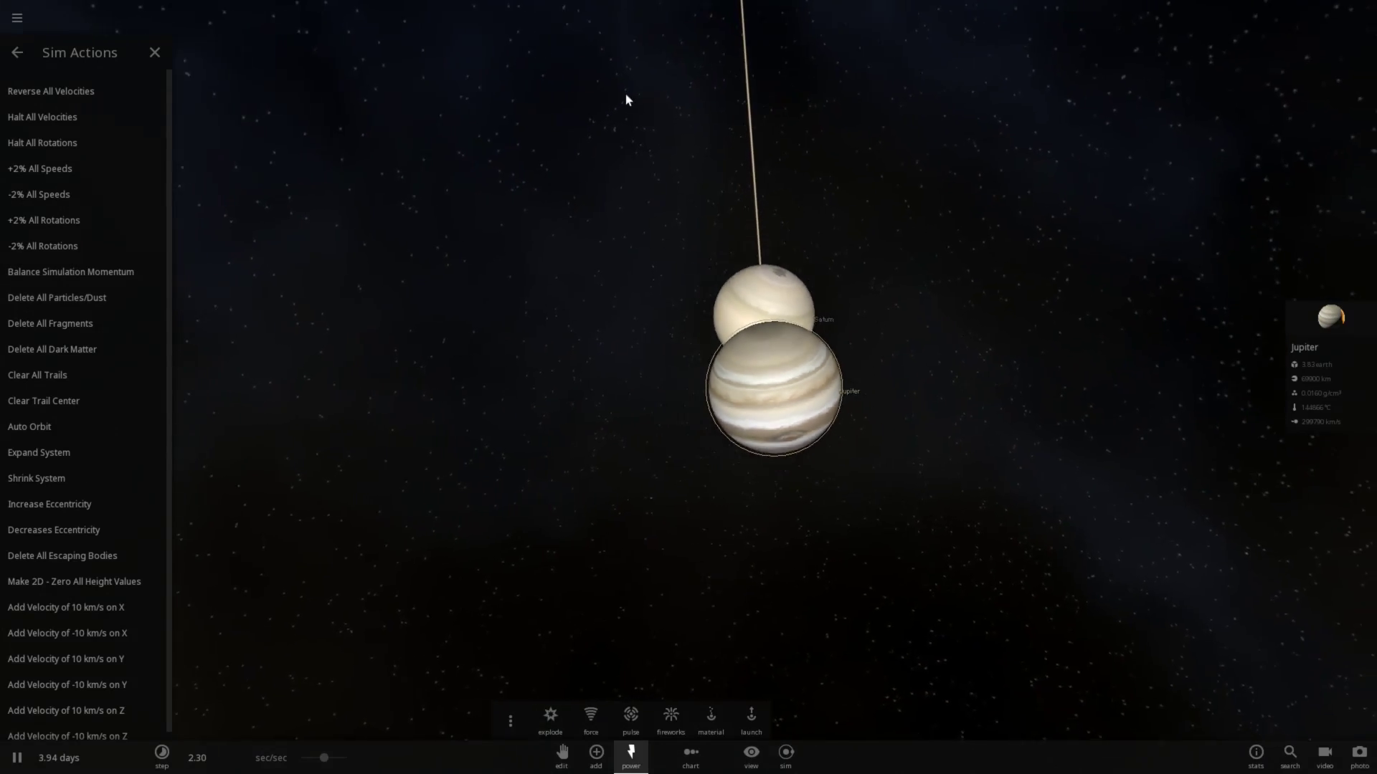
{"action": "scroll", "coordinate": [751, 390], "scroll_direction": "up", "scroll_amount": 5}
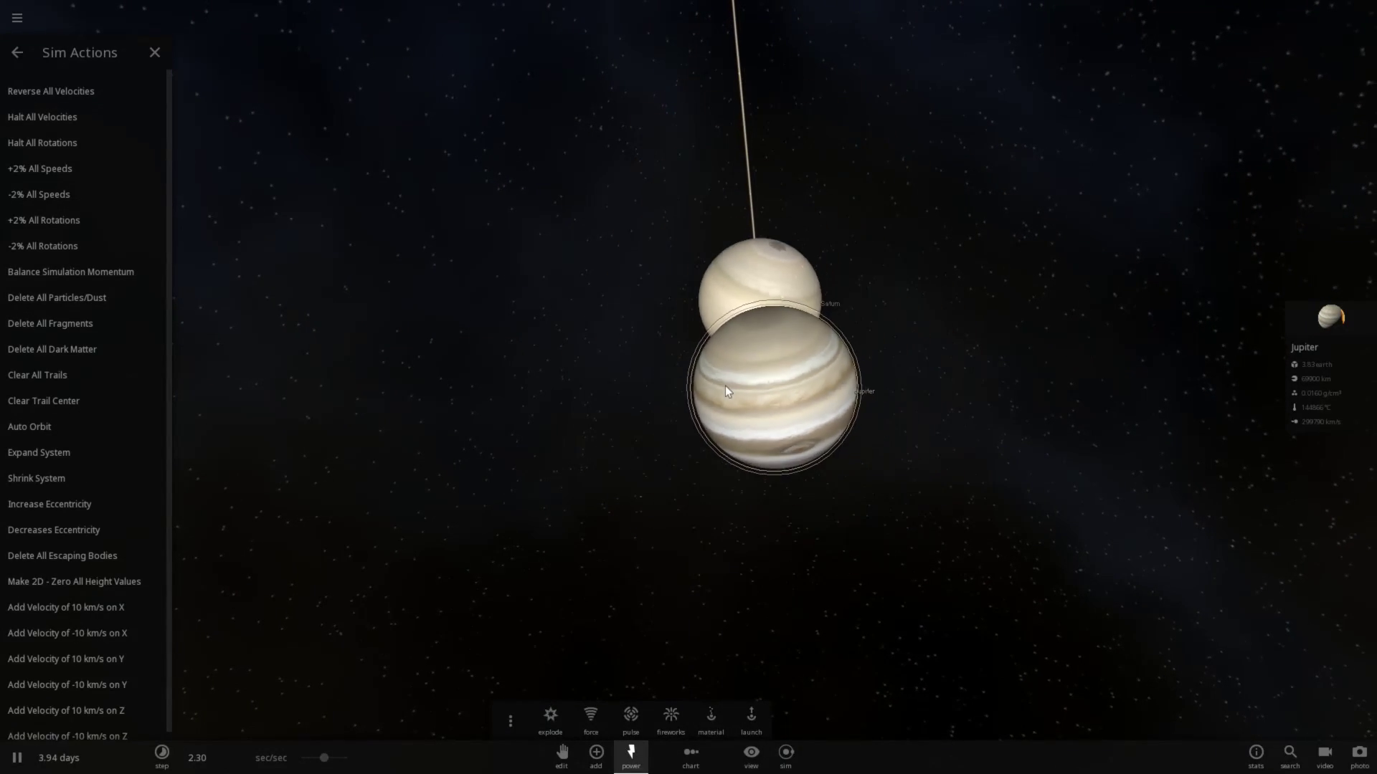
{"action": "left_click_drag", "start_coordinate": [887, 382], "coordinate": [690, 435]}
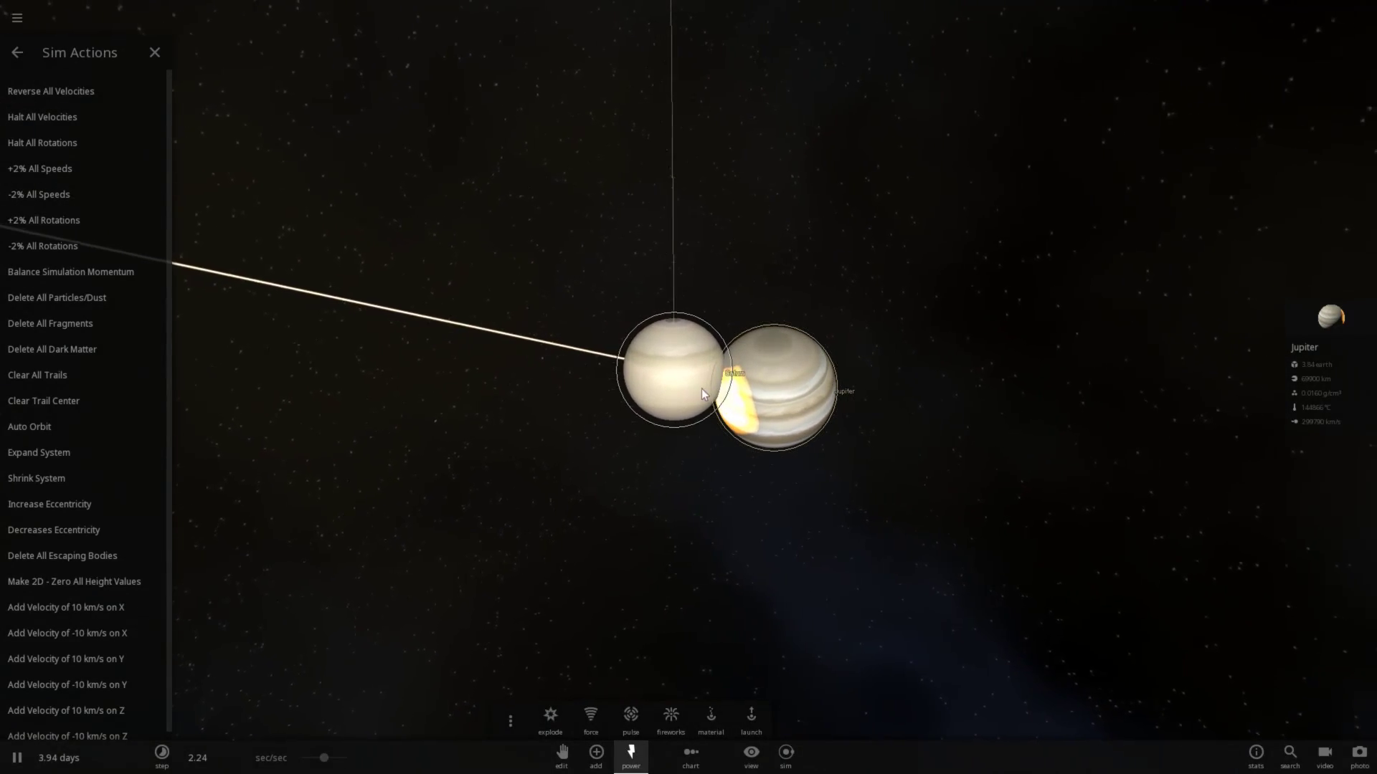
{"action": "scroll", "coordinate": [755, 408], "scroll_direction": "up", "scroll_amount": 5}
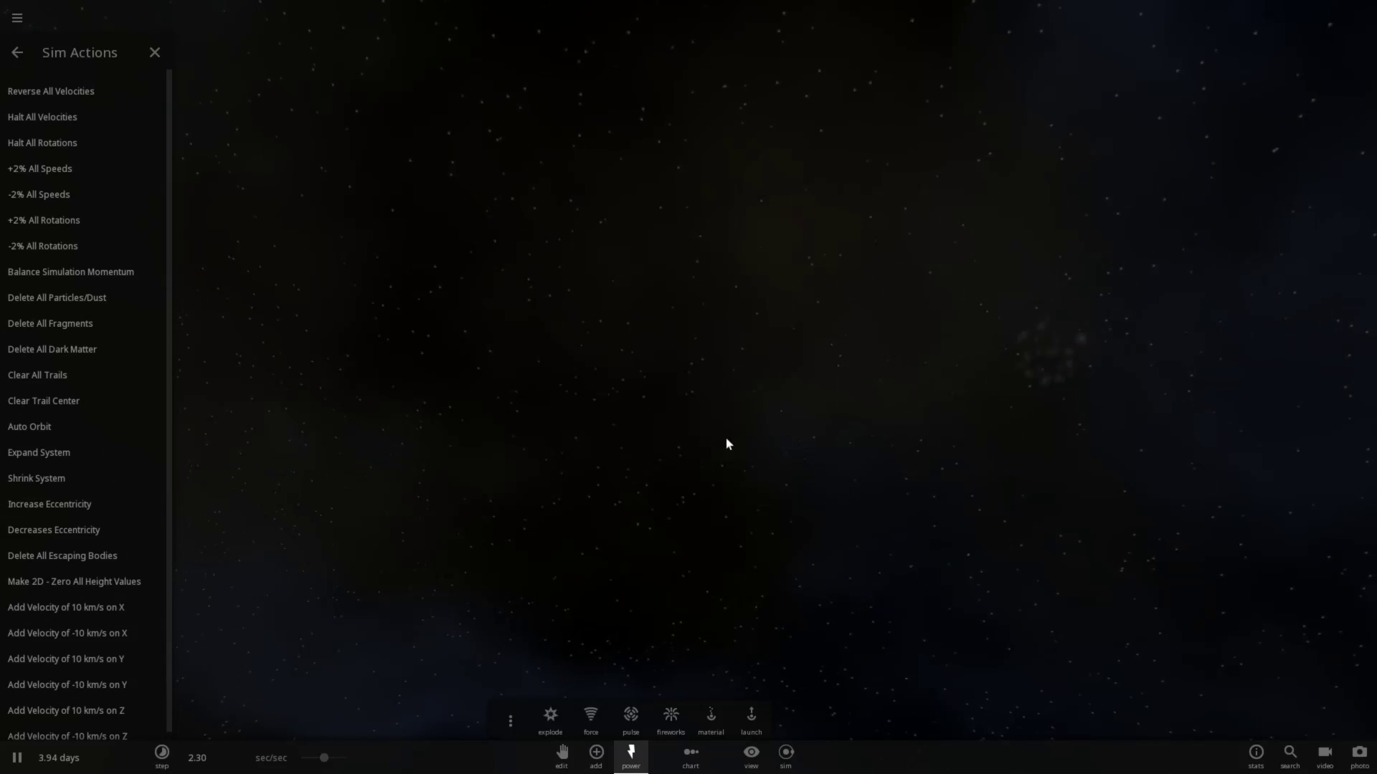
{"action": "left_click", "coordinate": [96, 298]}
Add a new stationary Jupiter to the emptied space
{"action": "left_click", "coordinate": [596, 753]}
{"action": "left_click", "coordinate": [918, 685]}
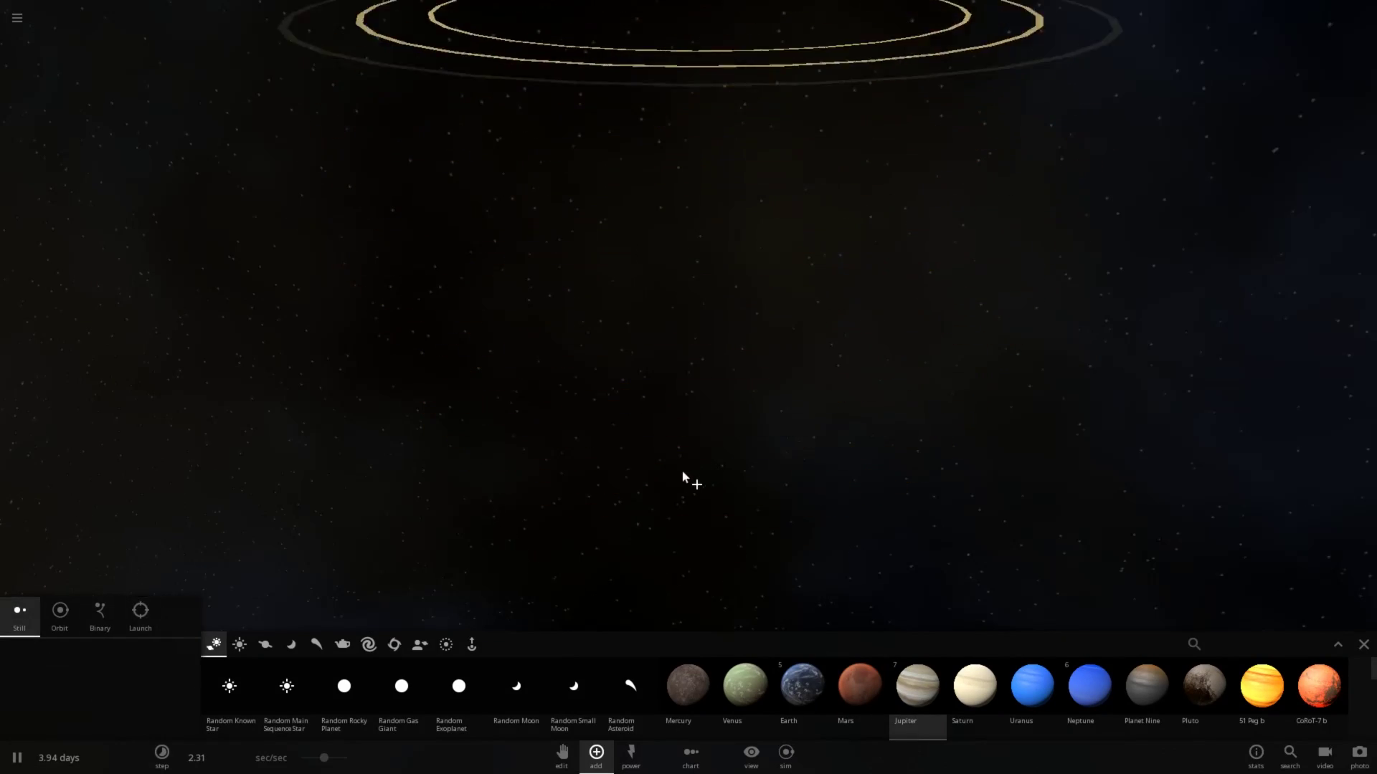
{"action": "scroll", "coordinate": [650, 376], "scroll_direction": "down", "scroll_amount": 4}
{"action": "left_click_drag", "start_coordinate": [701, 381], "coordinate": [664, 415]}
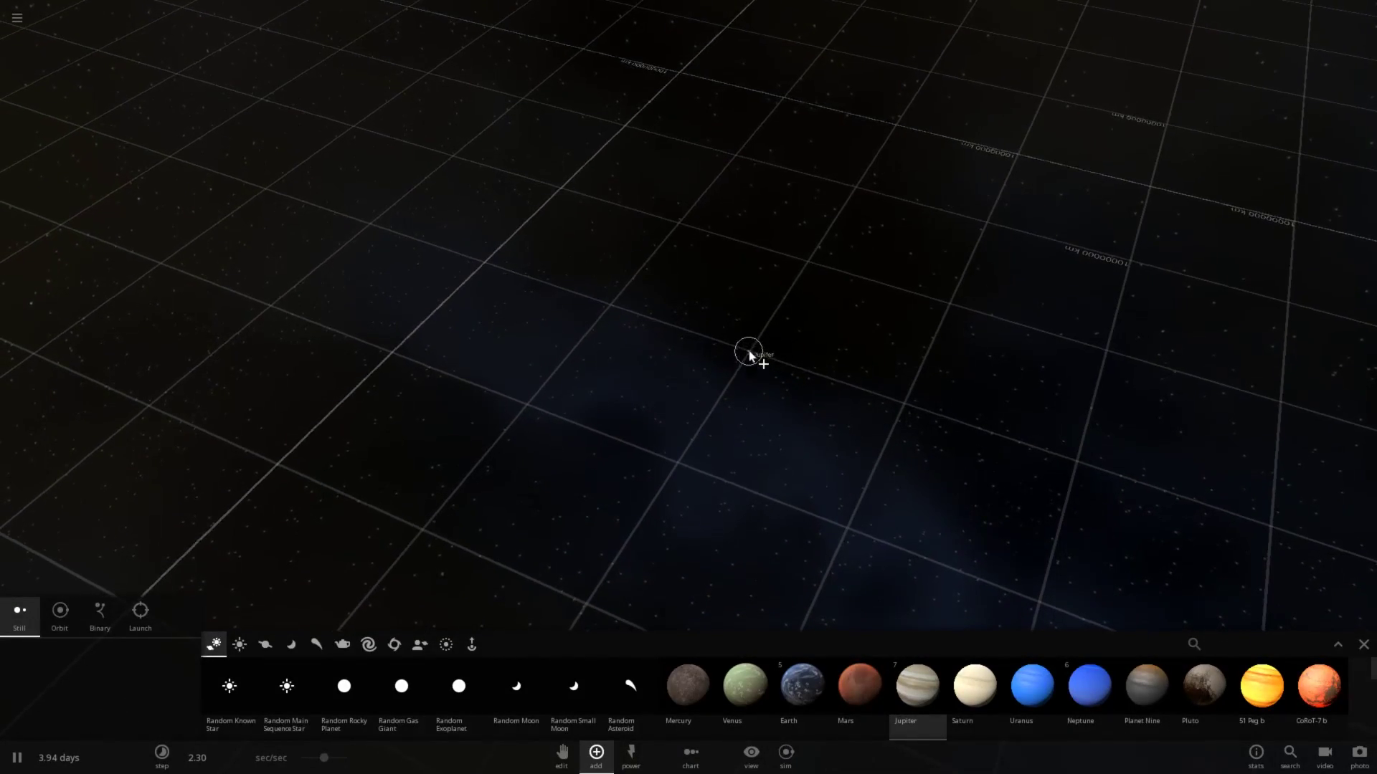
{"action": "left_click", "coordinate": [763, 376]}
{"action": "scroll", "coordinate": [598, 440], "scroll_direction": "up", "scroll_amount": 8}
{"action": "left_click_drag", "start_coordinate": [598, 440], "coordinate": [652, 380]}
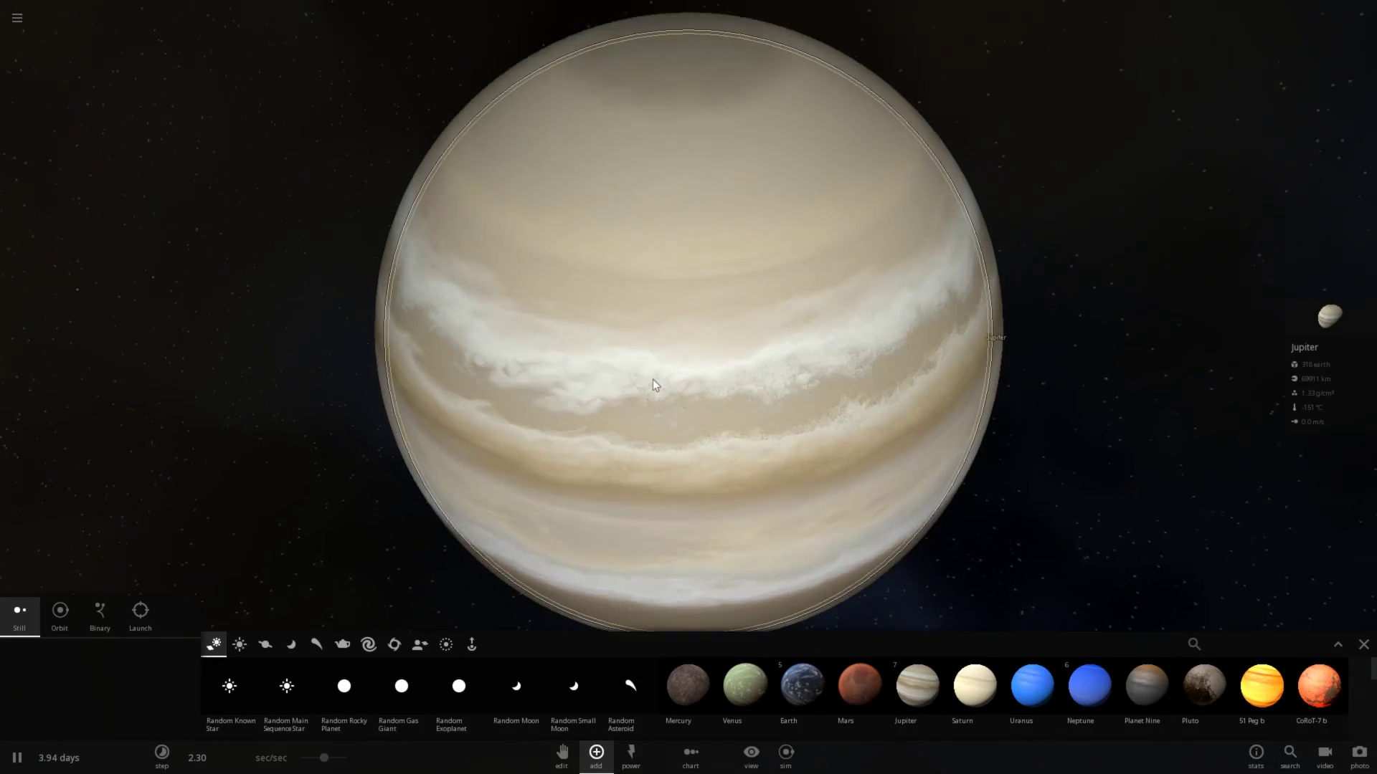
{"action": "scroll", "coordinate": [653, 380], "scroll_direction": "down", "scroll_amount": 4}
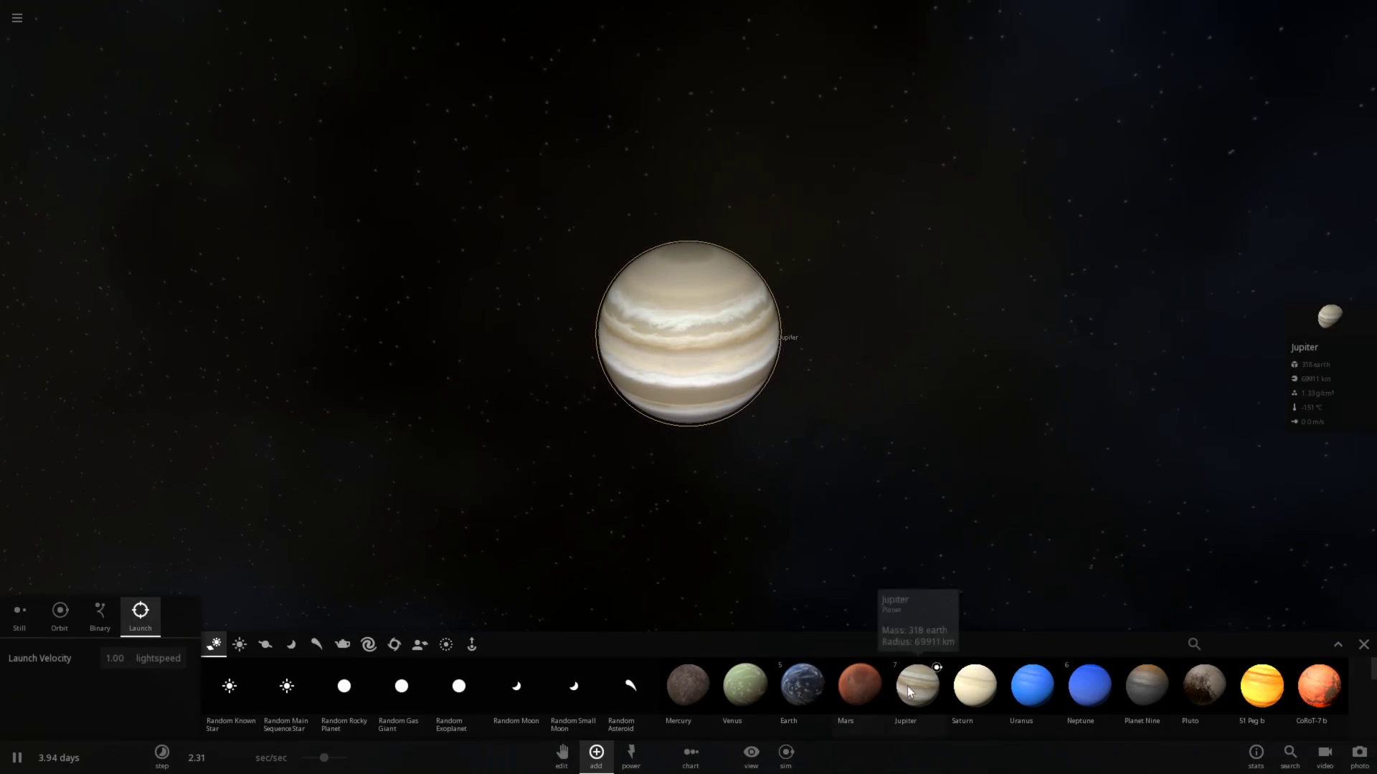
Choose Saturn for launching and set Max Non-Attracting Bodies to 1024 in the simulation settings
{"action": "left_click", "coordinate": [970, 688]}
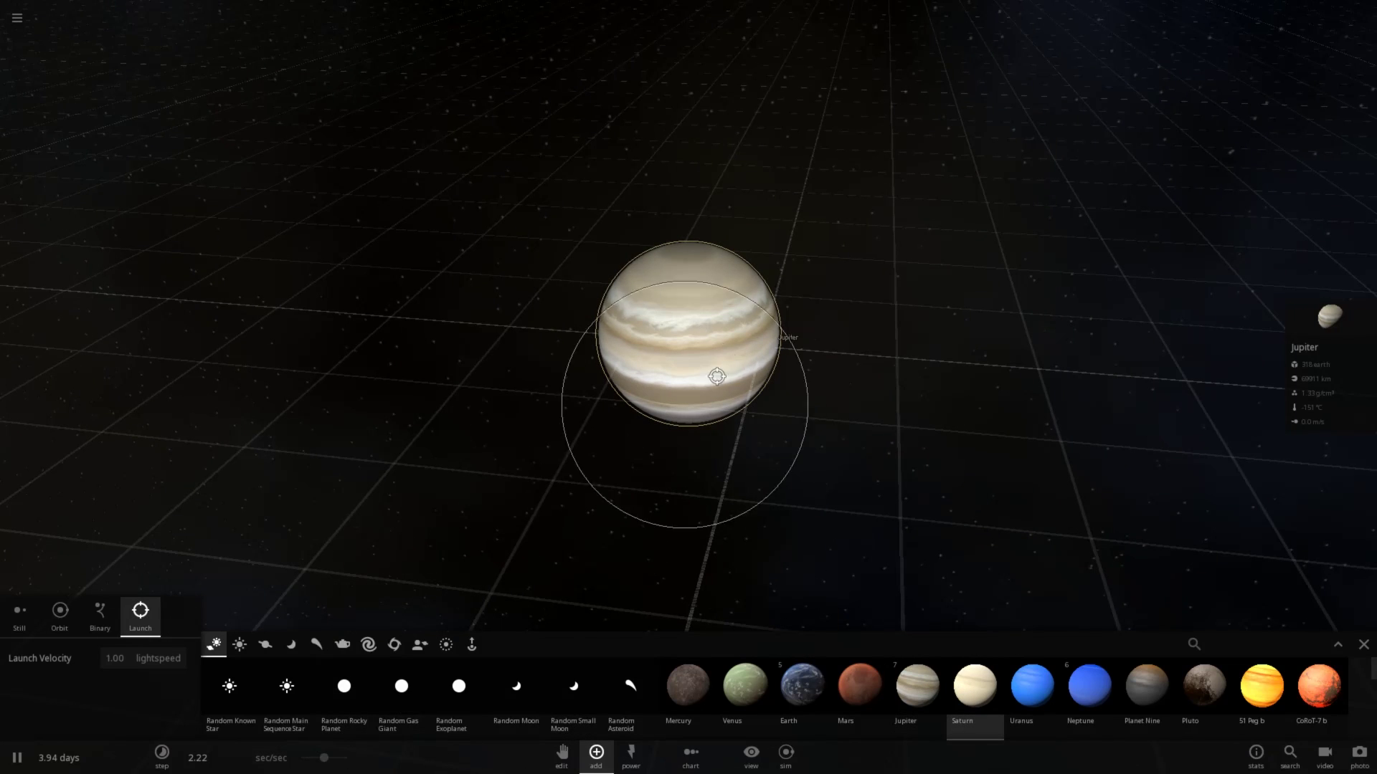
{"action": "left_click", "coordinate": [16, 16]}
{"action": "left_click", "coordinate": [193, 182]}
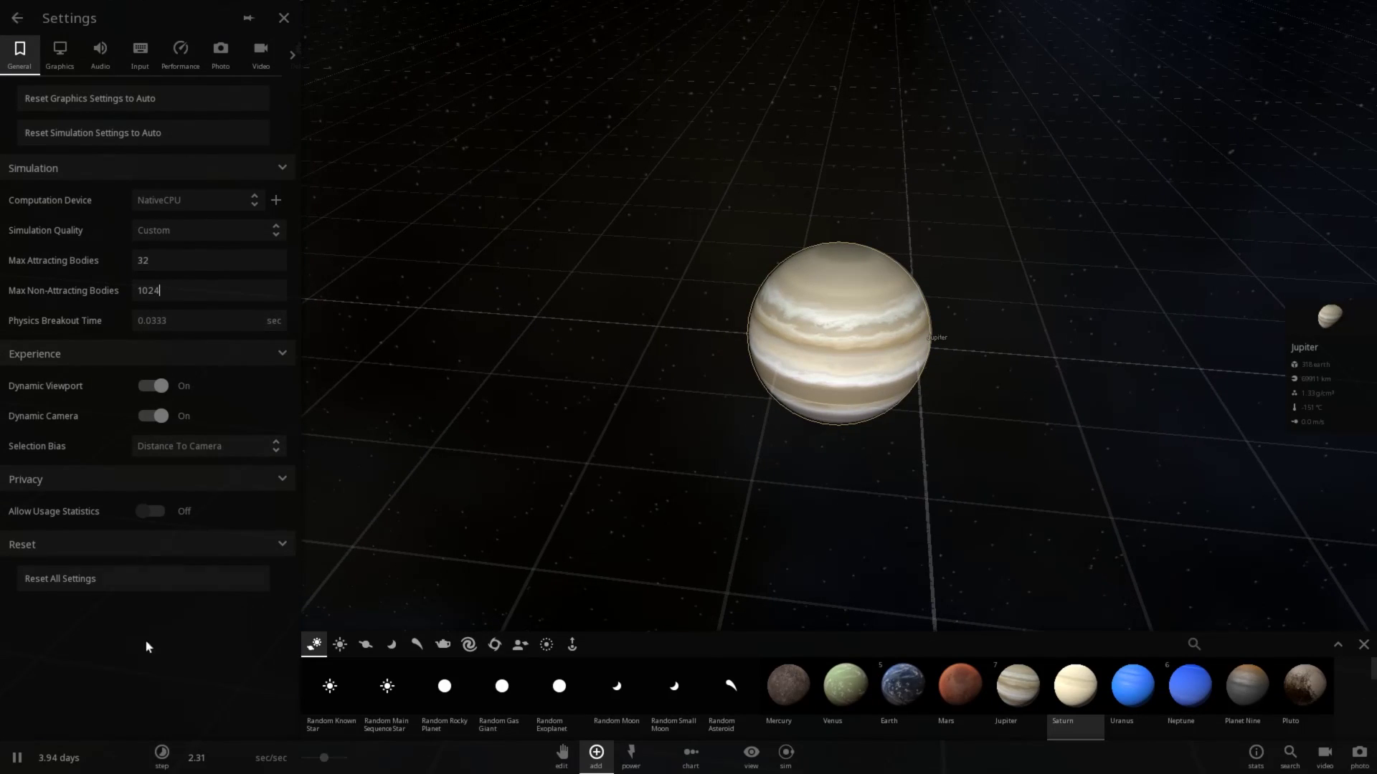
{"action": "left_click", "coordinate": [290, 19]}
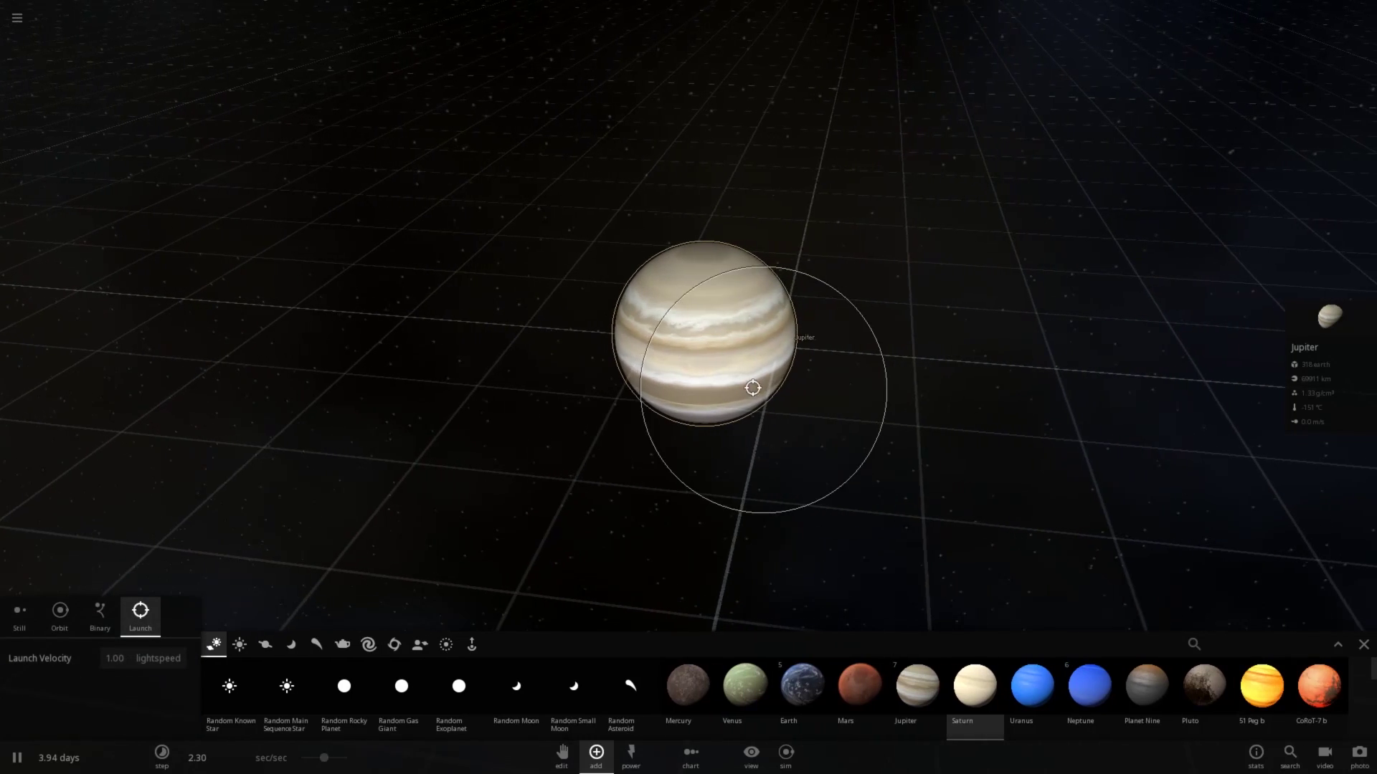
Launch Saturn straight into the new Jupiter at 1.00 lightspeed
{"action": "left_click", "coordinate": [685, 338]}
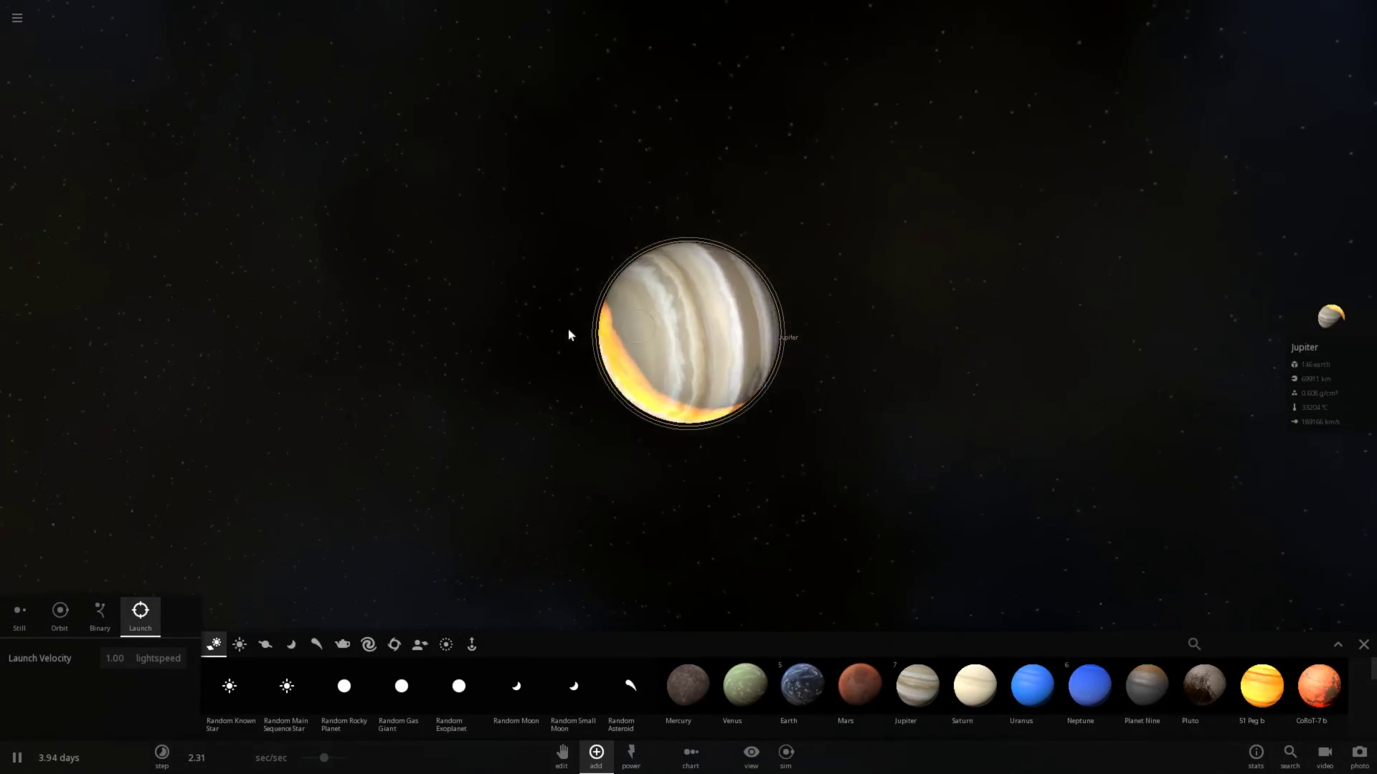
{"action": "left_click", "coordinate": [716, 348]}
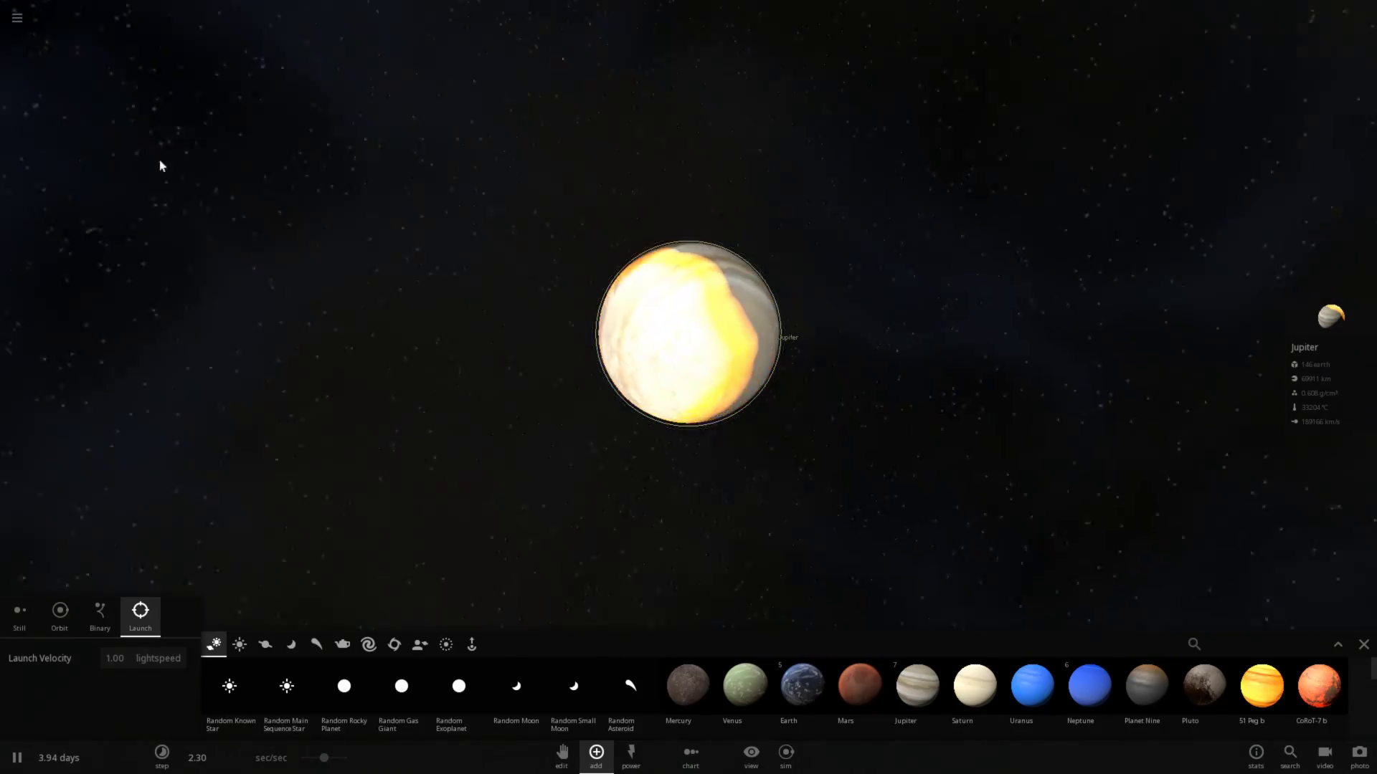
Inspect Jupiter's basic properties and examine its impact-heated surface up close
{"action": "left_click_drag", "start_coordinate": [201, 71], "coordinate": [222, 326]}
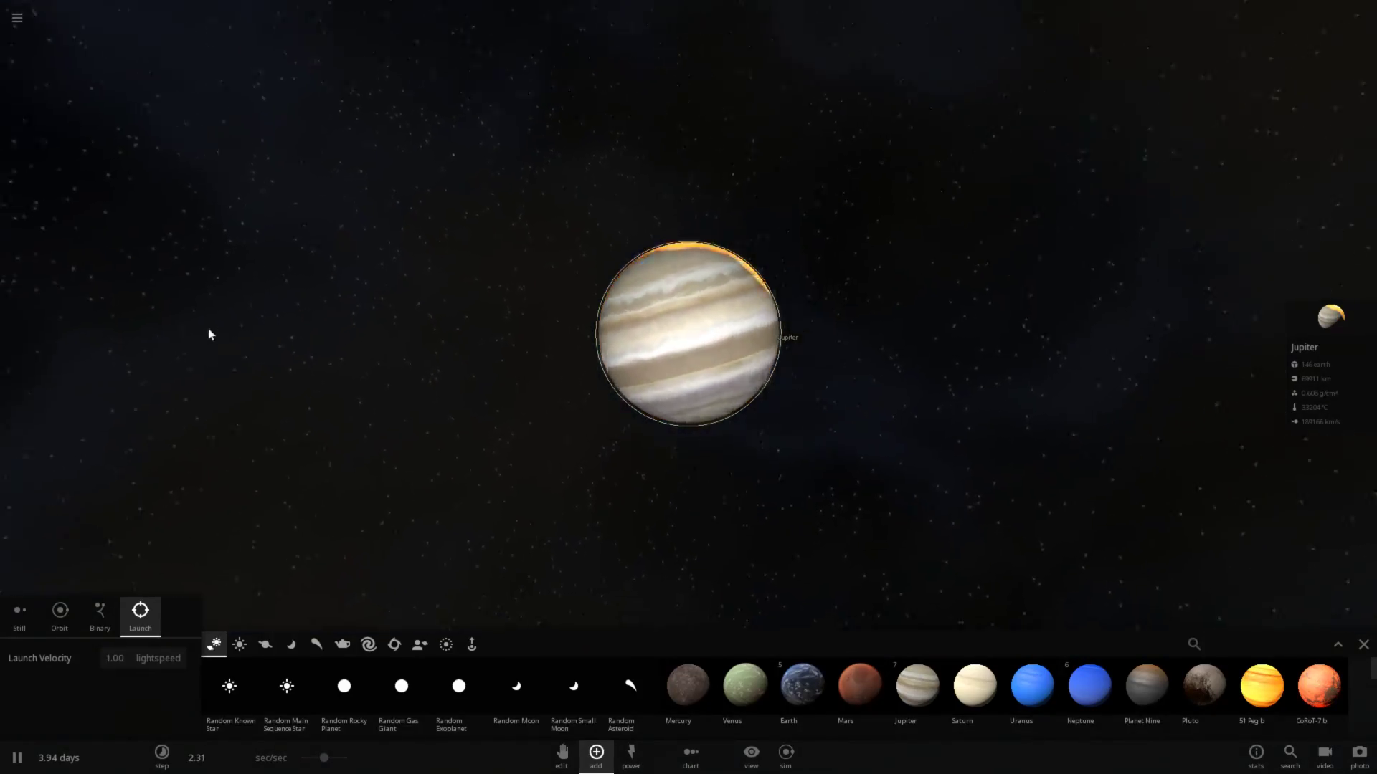
{"action": "left_click", "coordinate": [1327, 320]}
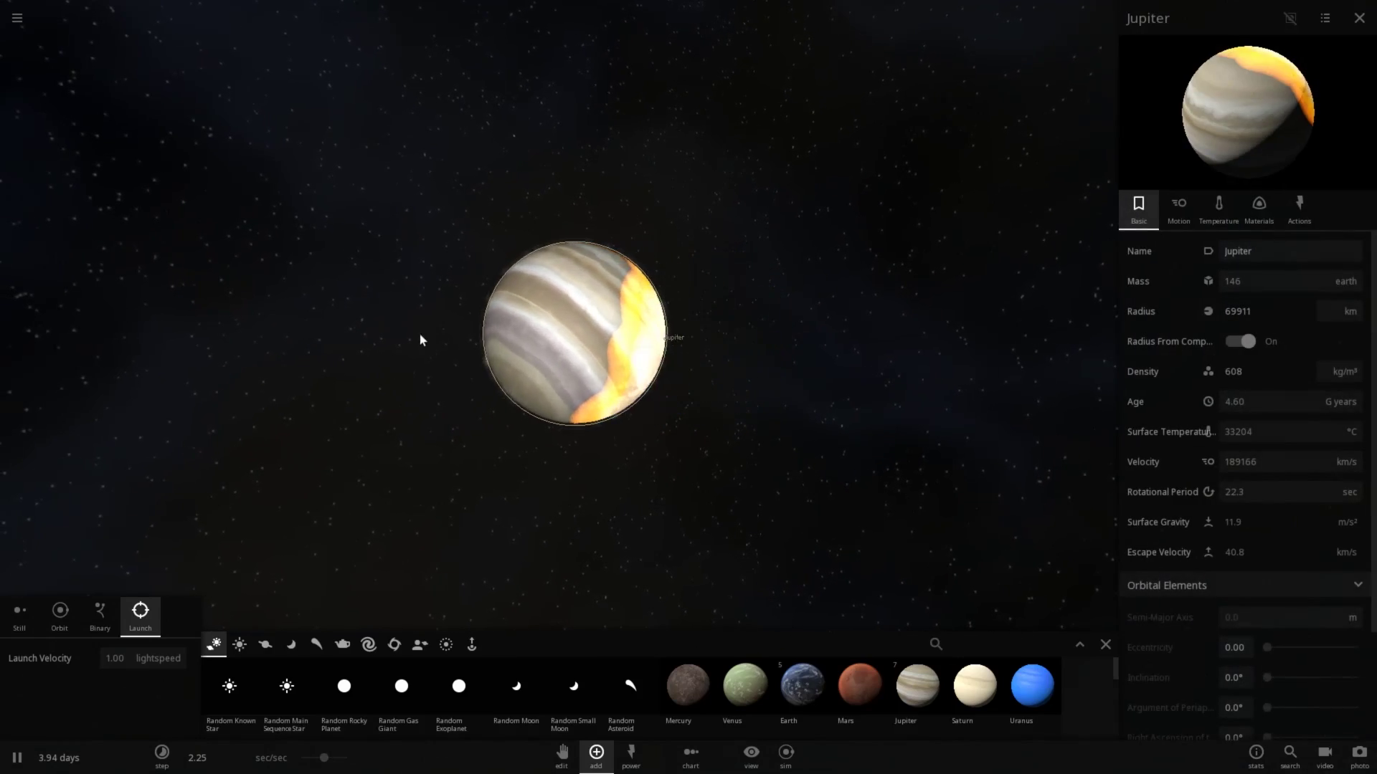
{"action": "scroll", "coordinate": [501, 330], "scroll_direction": "up", "scroll_amount": 10}
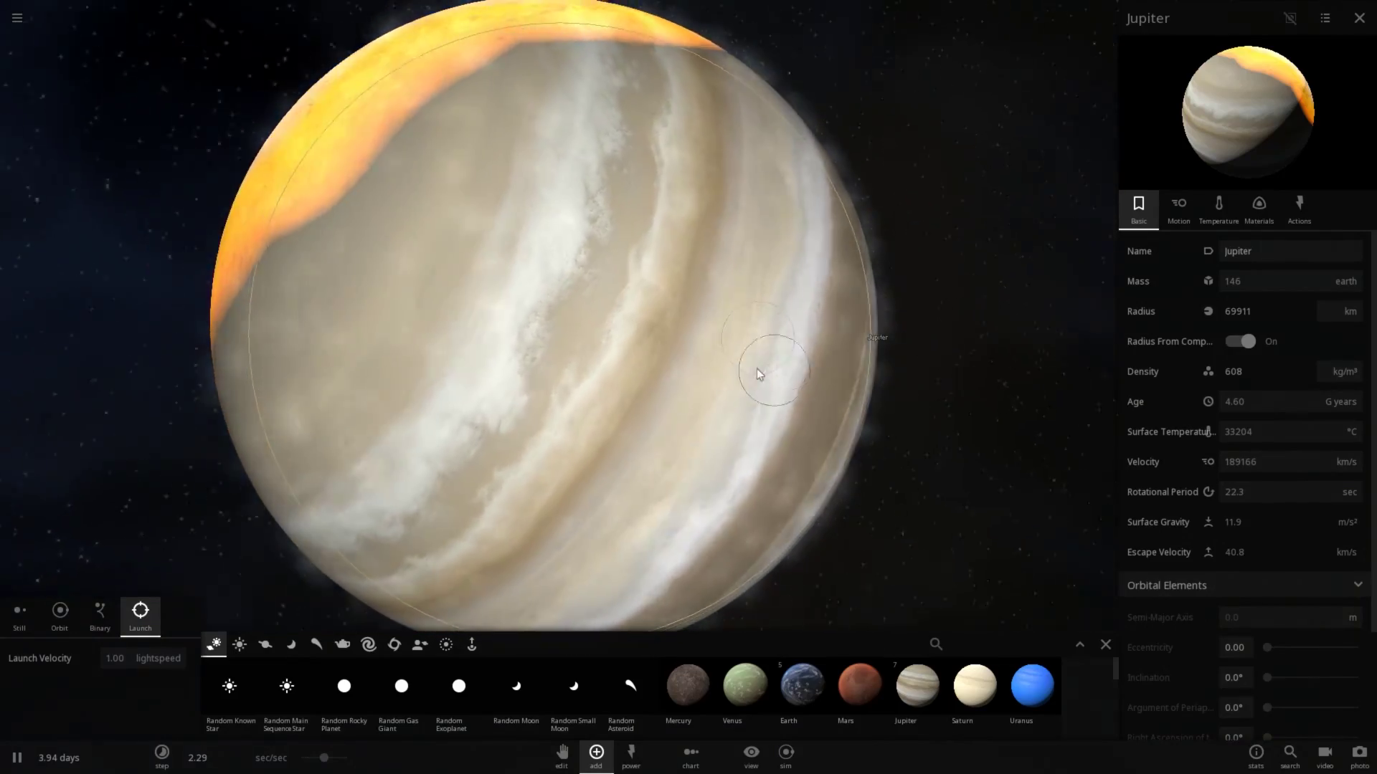
Speed the simulation up to about 4.31 minutes per second while viewing Jupiter's glowing impact area
{"action": "left_click_drag", "start_coordinate": [762, 370], "coordinate": [643, 335]}
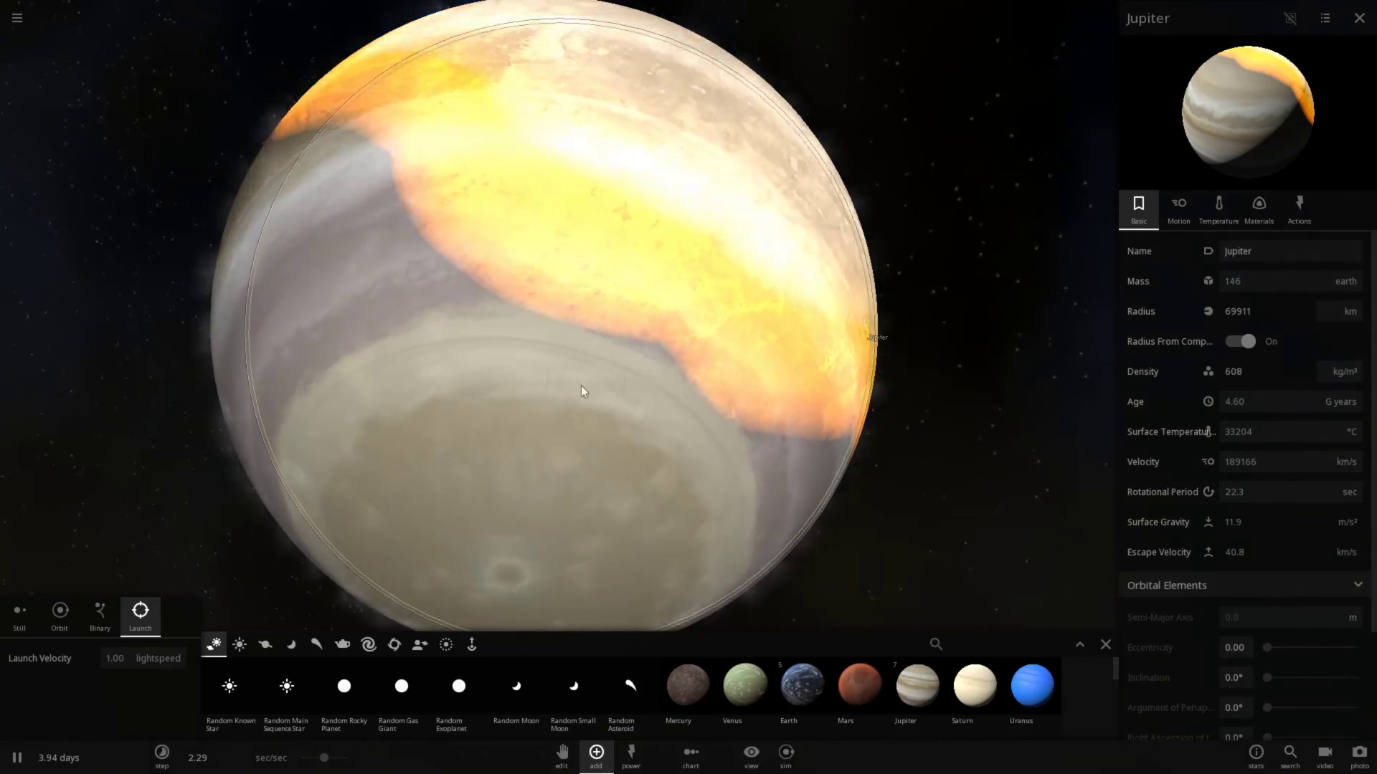
{"action": "left_click_drag", "start_coordinate": [329, 758], "coordinate": [389, 762]}
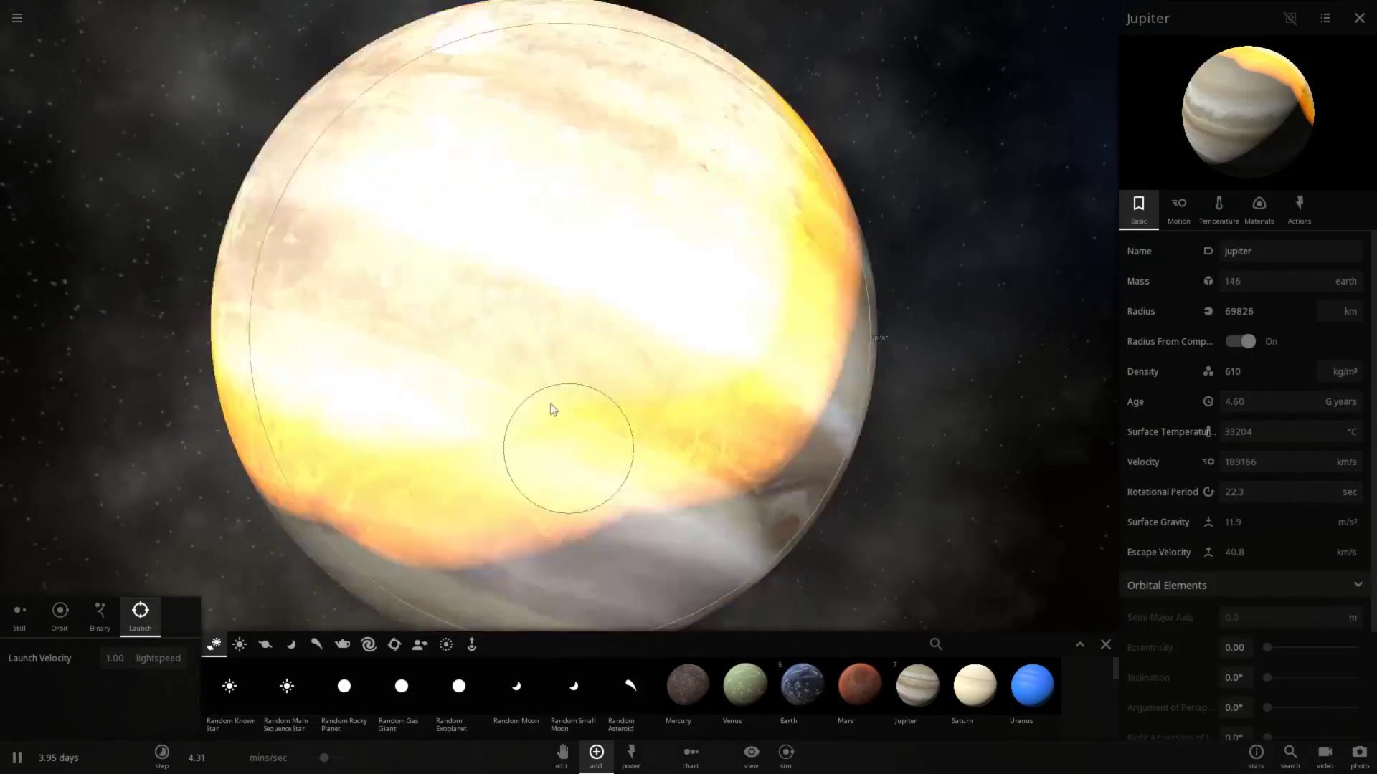
Review Jupiter's temperature, motion and material properties, including mass loss and magnetic fields, and return to its basic properties
{"action": "left_click", "coordinate": [1207, 211]}
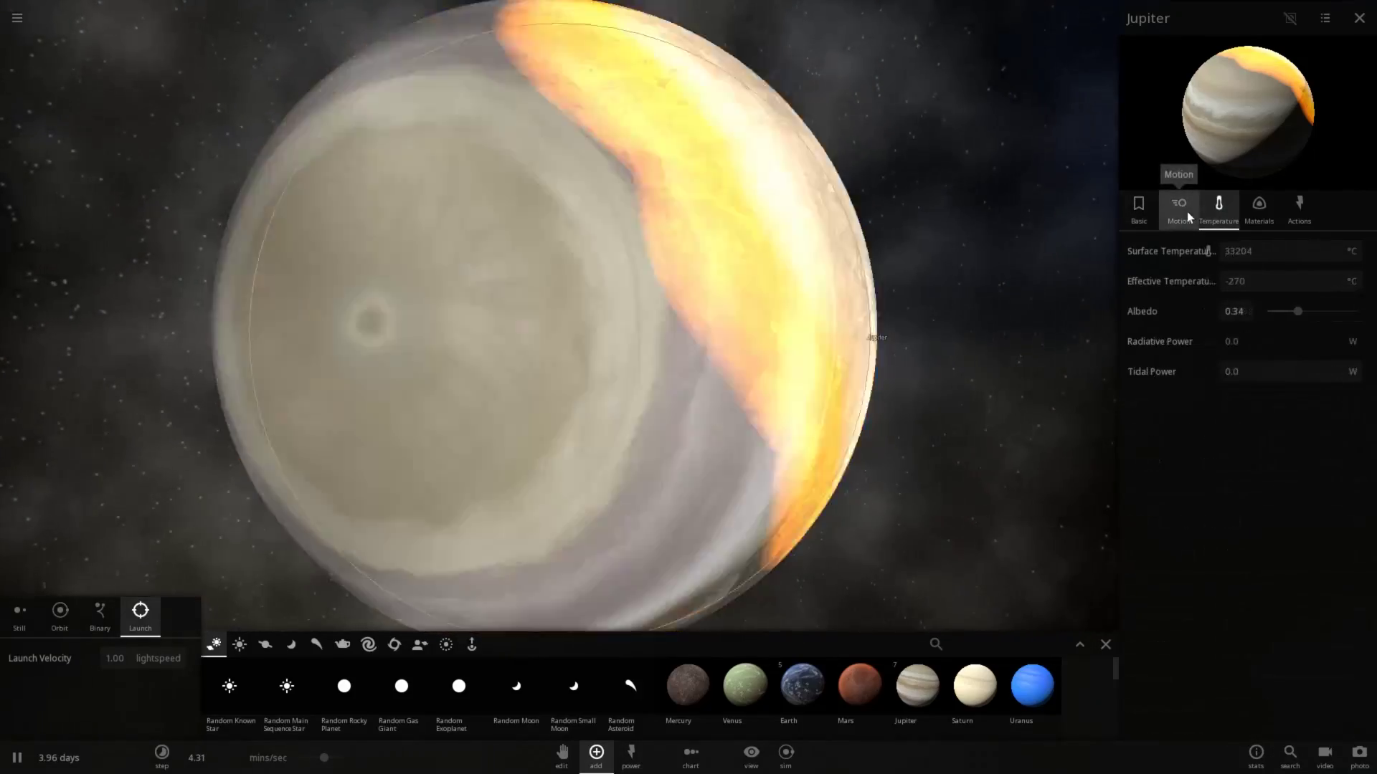
{"action": "left_click", "coordinate": [1186, 213]}
{"action": "scroll", "coordinate": [1198, 523], "scroll_direction": "down", "scroll_amount": 5}
{"action": "scroll", "coordinate": [1216, 430], "scroll_direction": "down", "scroll_amount": 3}
{"action": "scroll", "coordinate": [1230, 344], "scroll_direction": "up", "scroll_amount": 7}
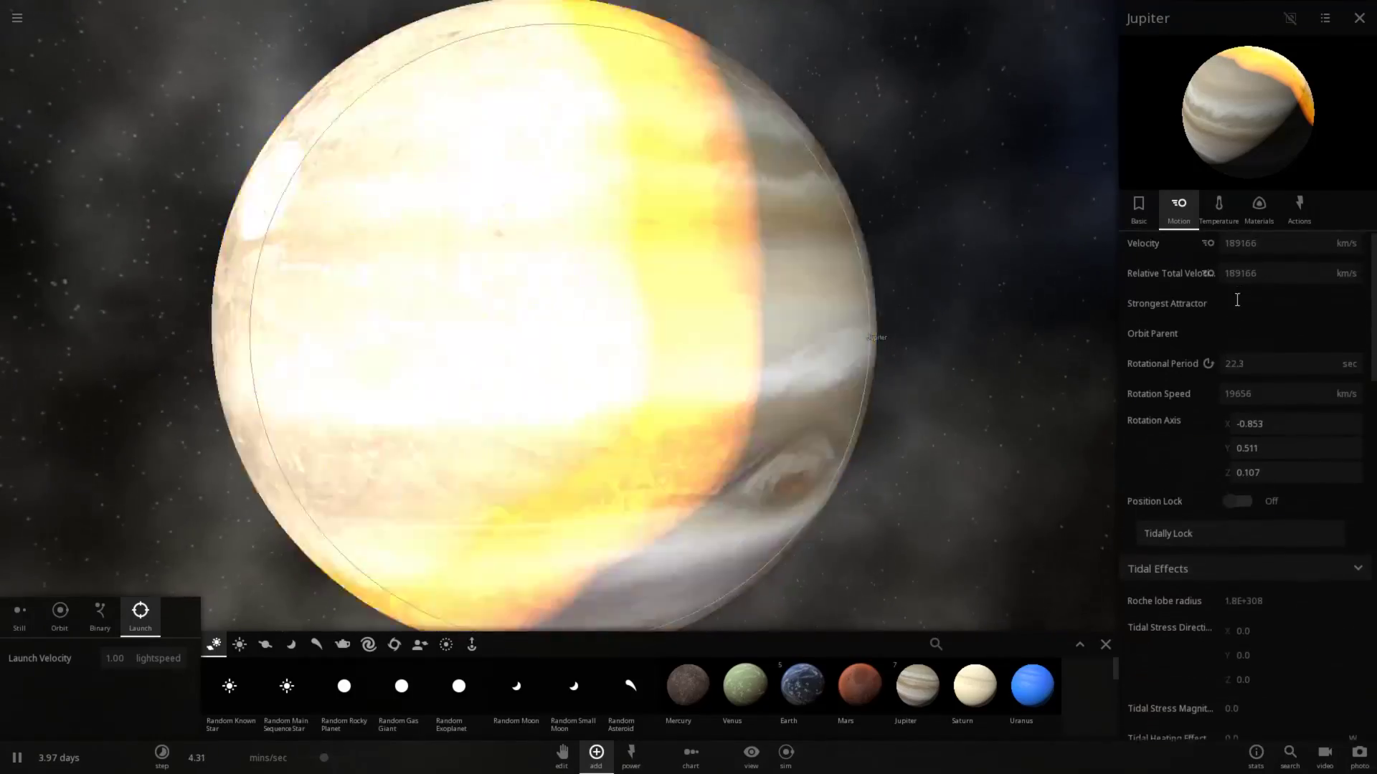
{"action": "left_click", "coordinate": [1219, 210]}
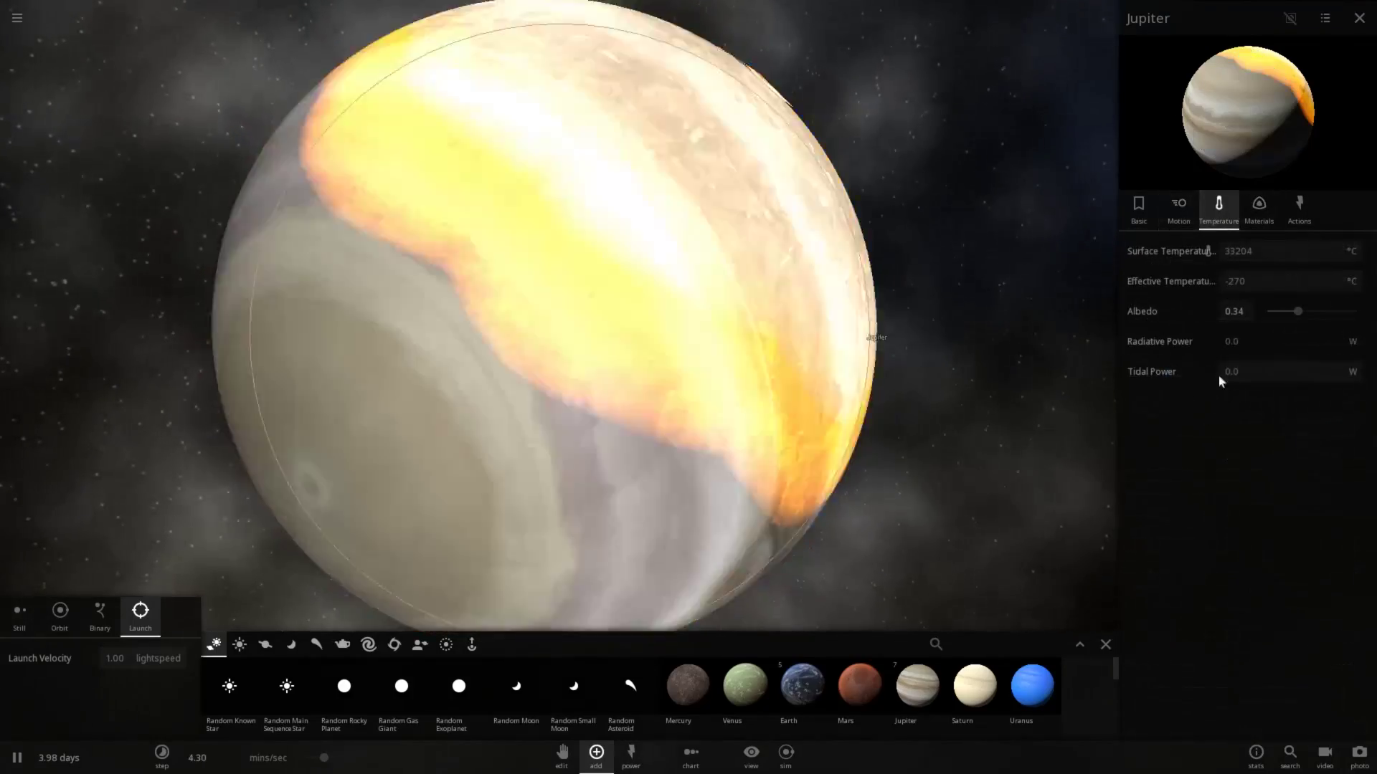
{"action": "left_click", "coordinate": [1263, 211]}
{"action": "scroll", "coordinate": [1190, 438], "scroll_direction": "down", "scroll_amount": 5}
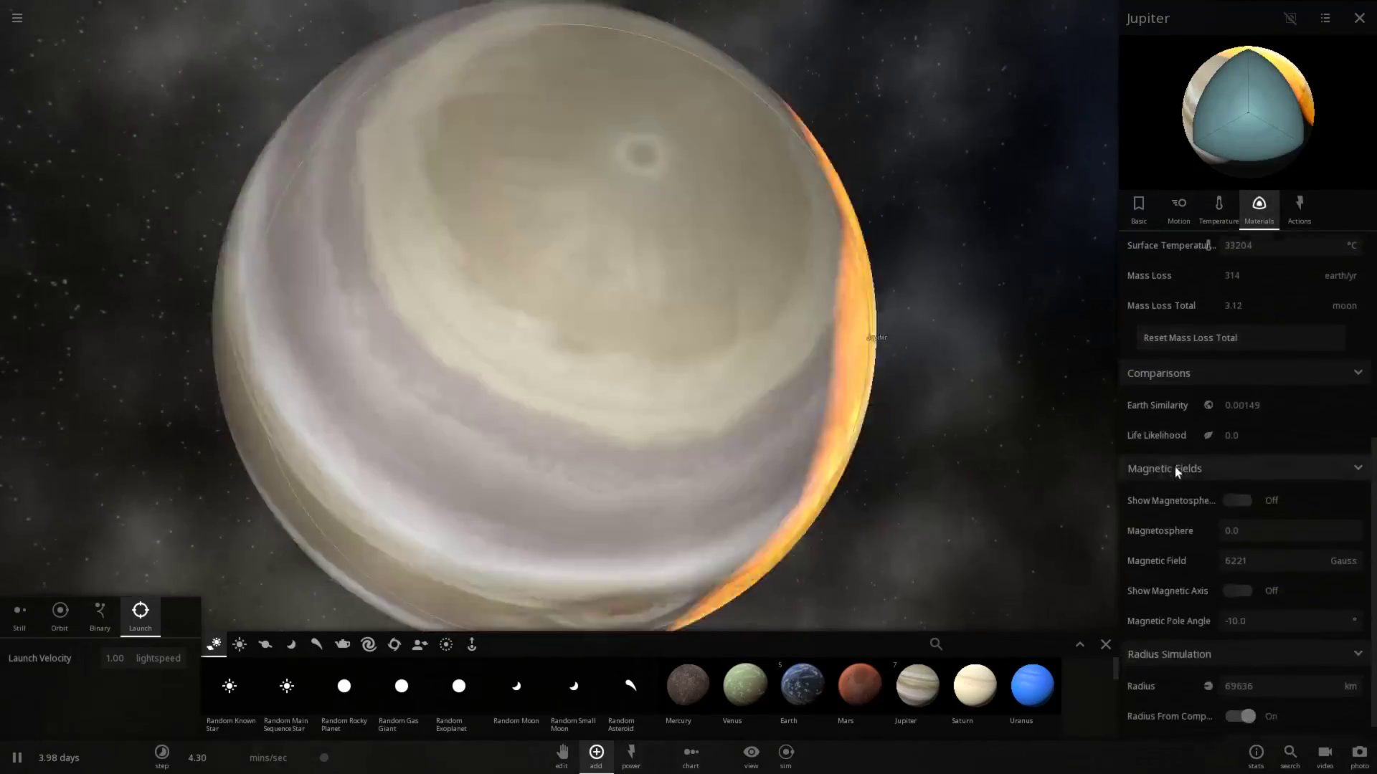
{"action": "scroll", "coordinate": [1174, 467], "scroll_direction": "down", "scroll_amount": 1}
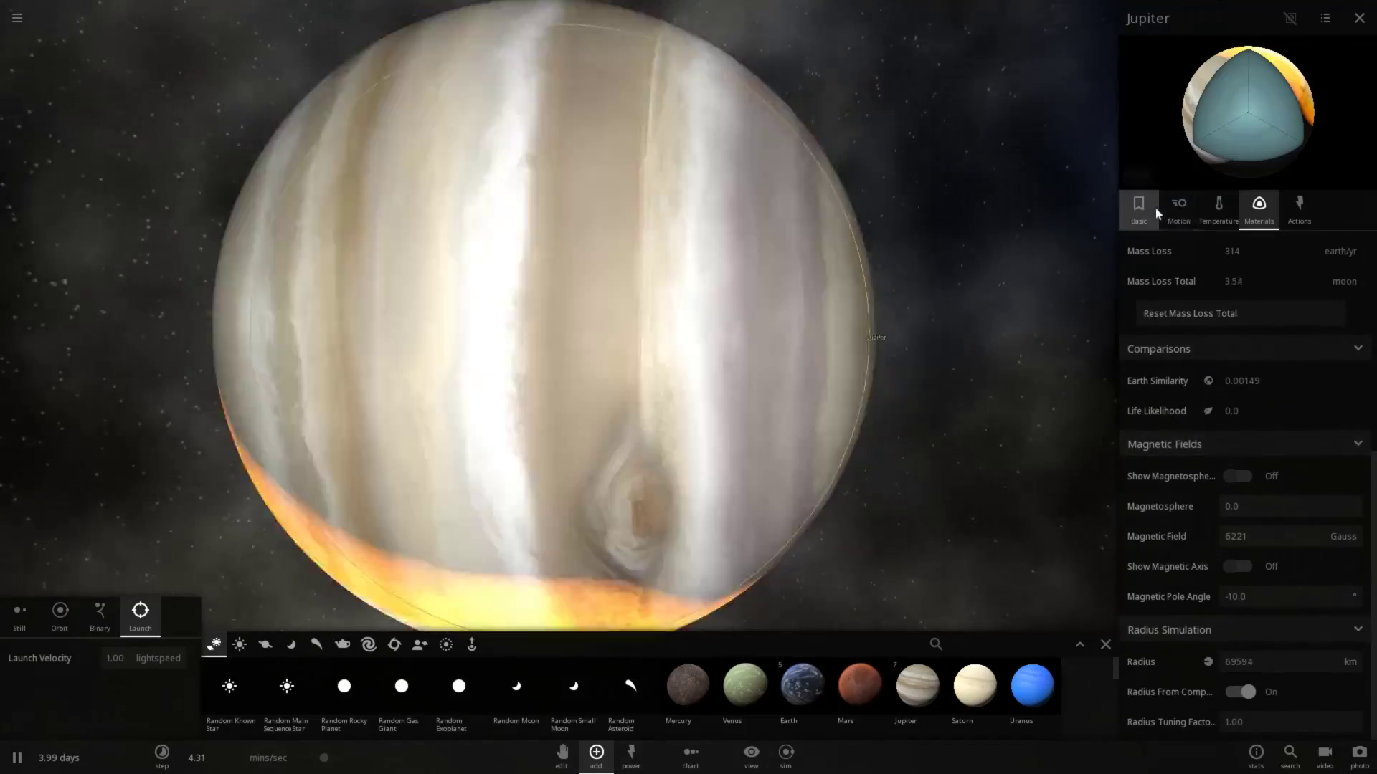
{"action": "left_click", "coordinate": [1154, 208]}
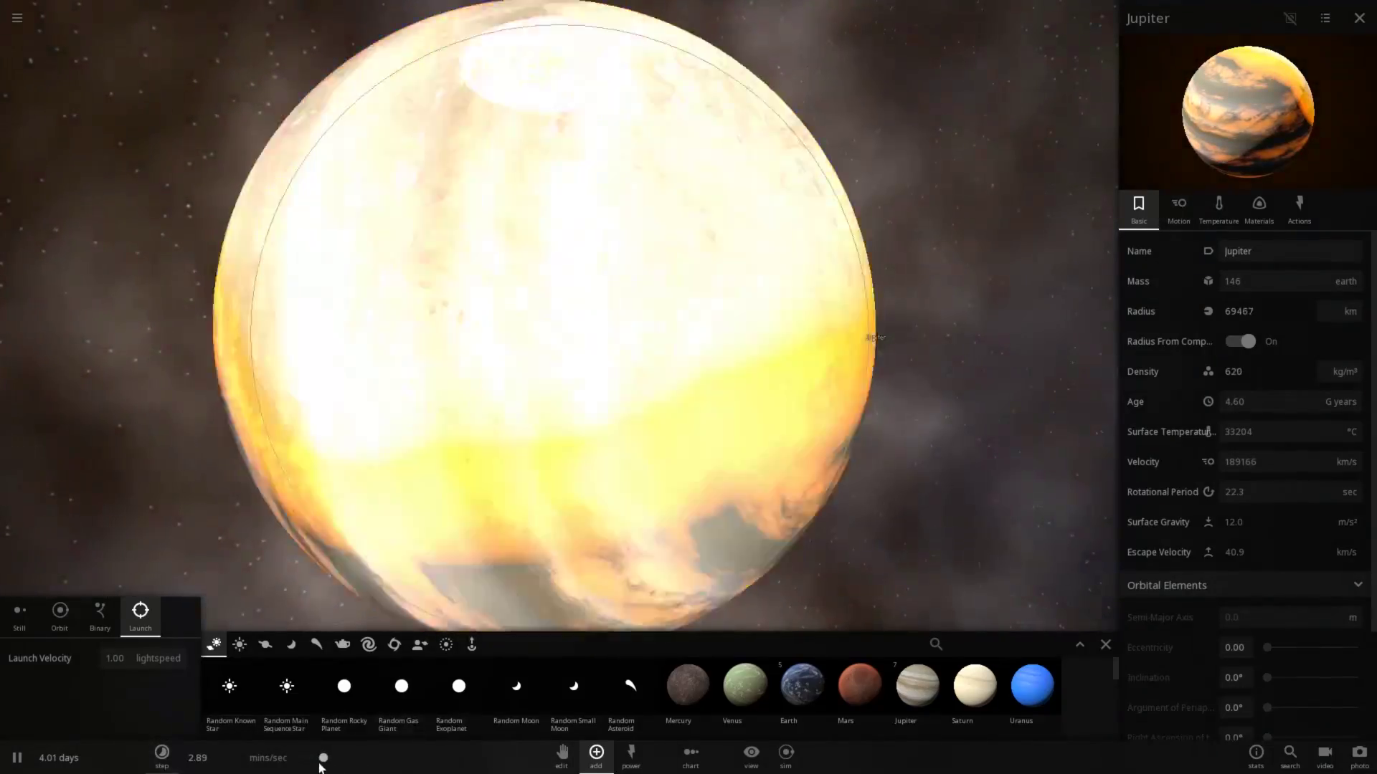
Slow the simulation to about 10.1 seconds per second and examine Jupiter's heated surface and debris cloud with its properties closed
{"action": "left_click_drag", "start_coordinate": [320, 759], "coordinate": [280, 758]}
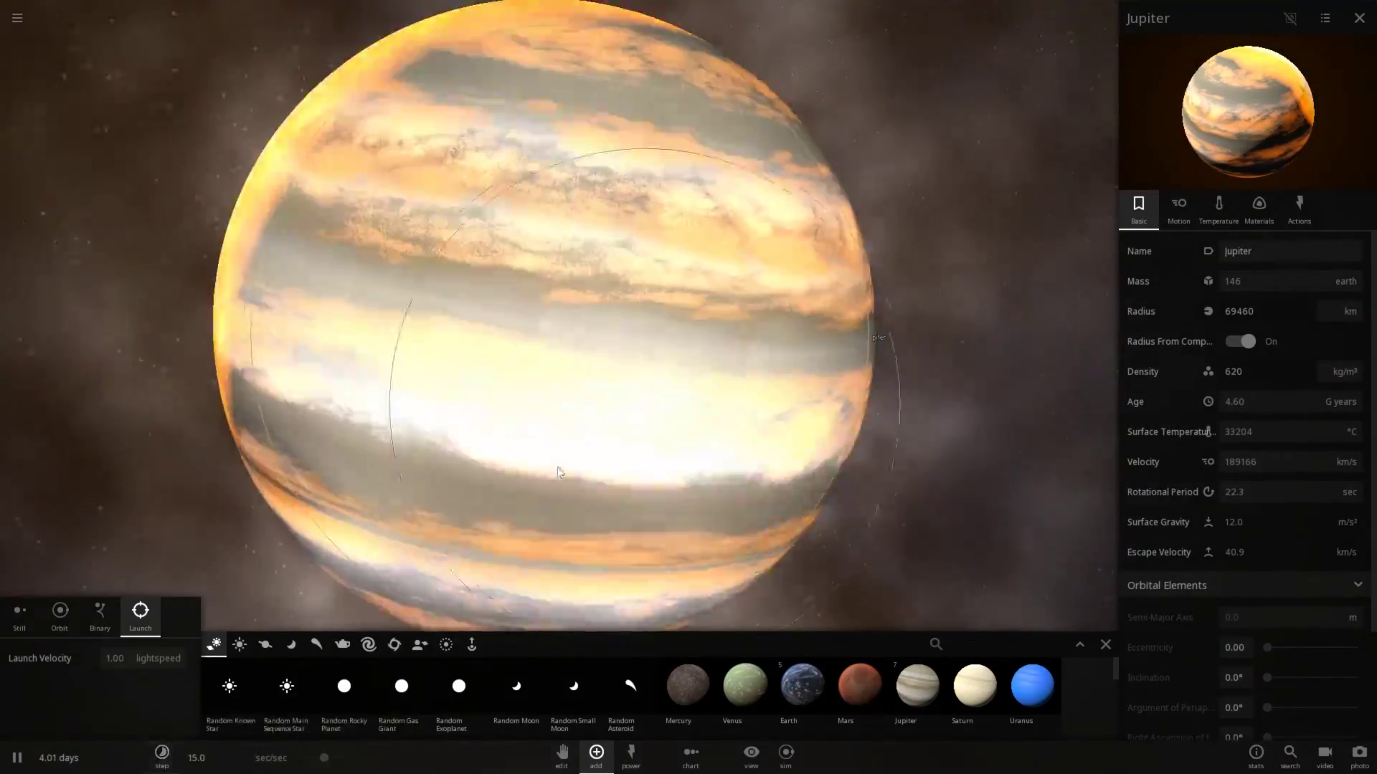
{"action": "scroll", "coordinate": [369, 471], "scroll_direction": "down", "scroll_amount": 10}
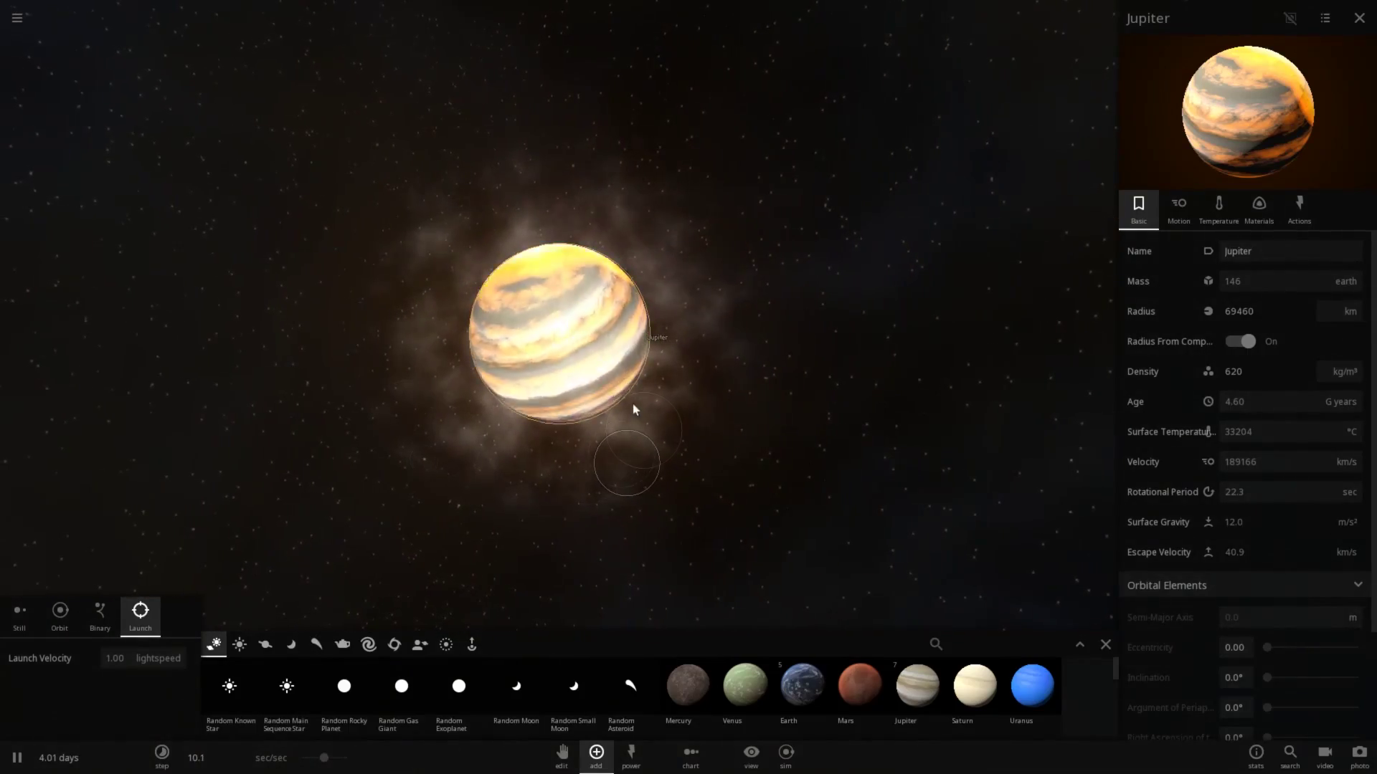
{"action": "scroll", "coordinate": [586, 362], "scroll_direction": "down", "scroll_amount": 5}
{"action": "scroll", "coordinate": [590, 372], "scroll_direction": "up", "scroll_amount": 5}
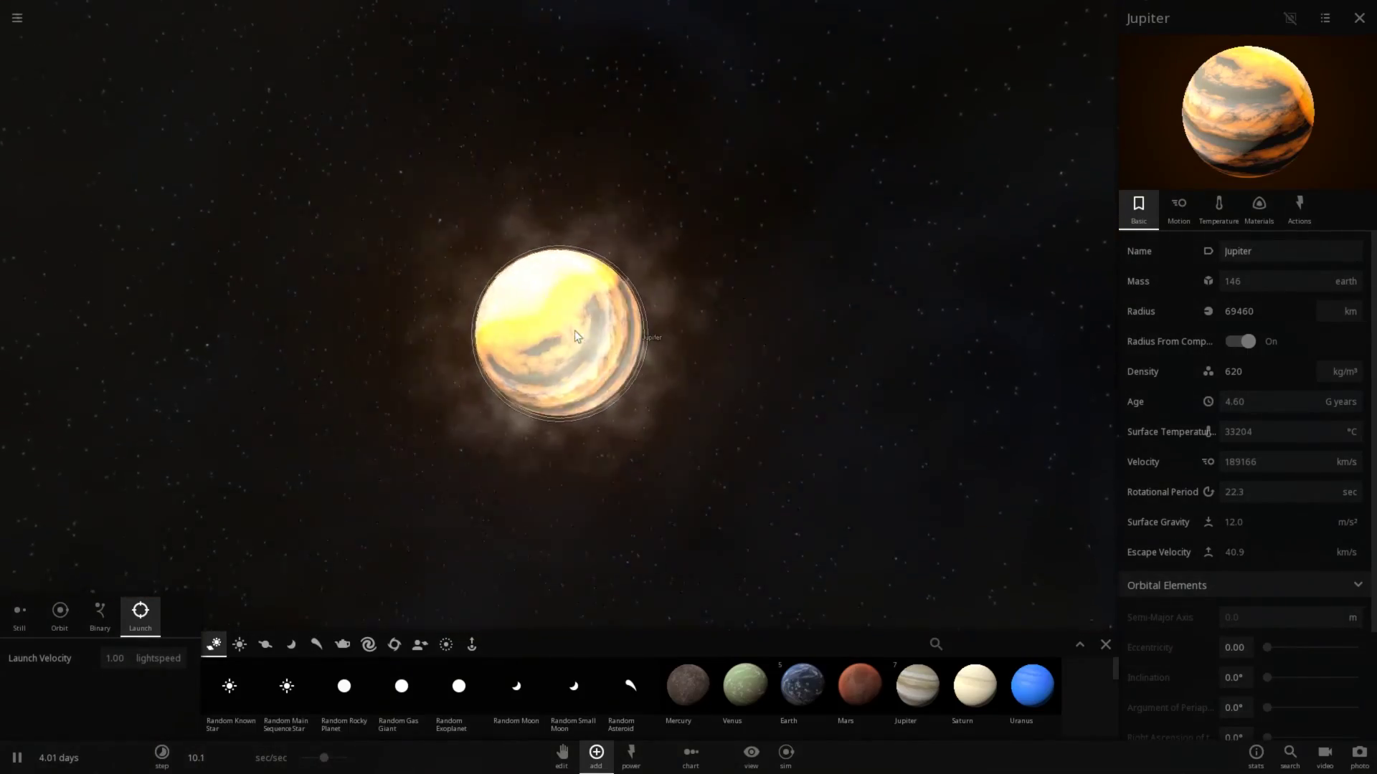
{"action": "scroll", "coordinate": [574, 330], "scroll_direction": "up", "scroll_amount": 5}
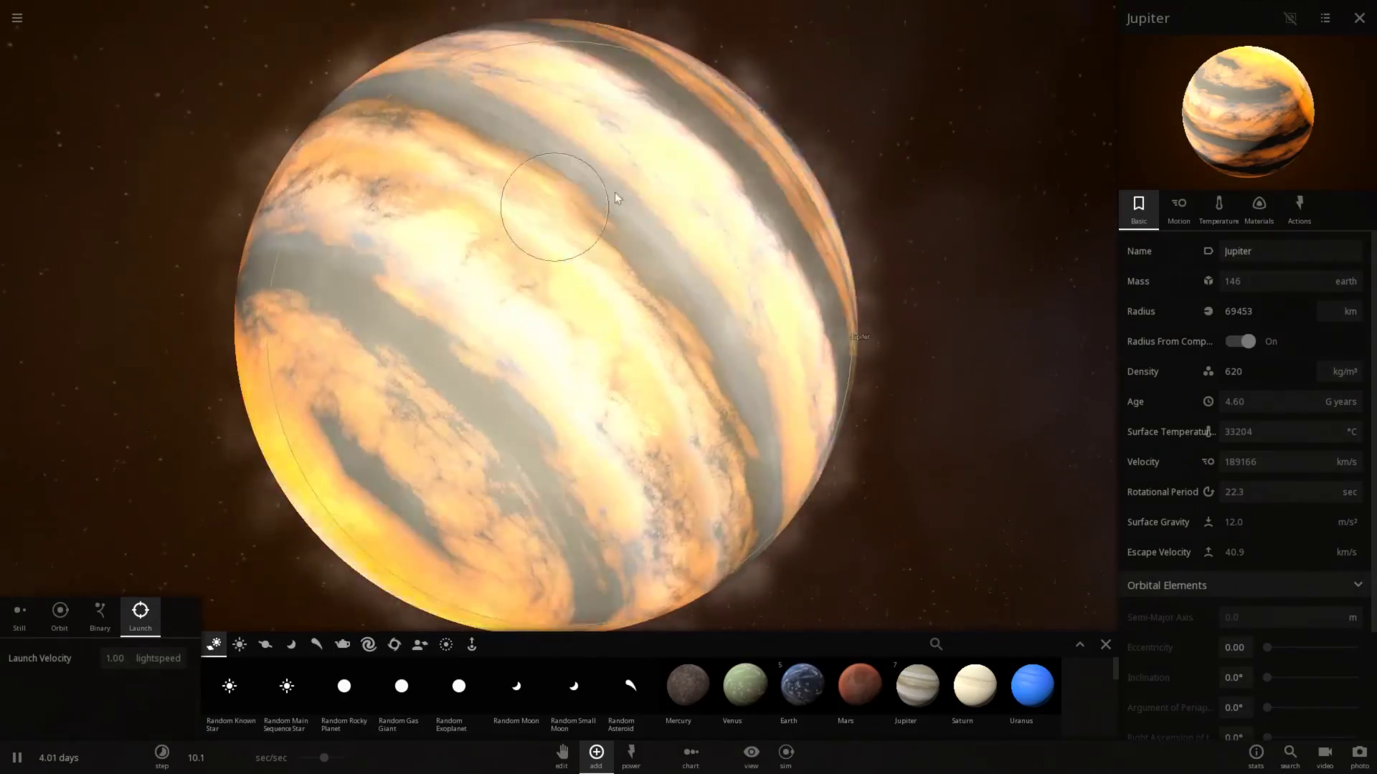
{"action": "left_click", "coordinate": [746, 92]}
{"action": "scroll", "coordinate": [724, 131], "scroll_direction": "down", "scroll_amount": 3}
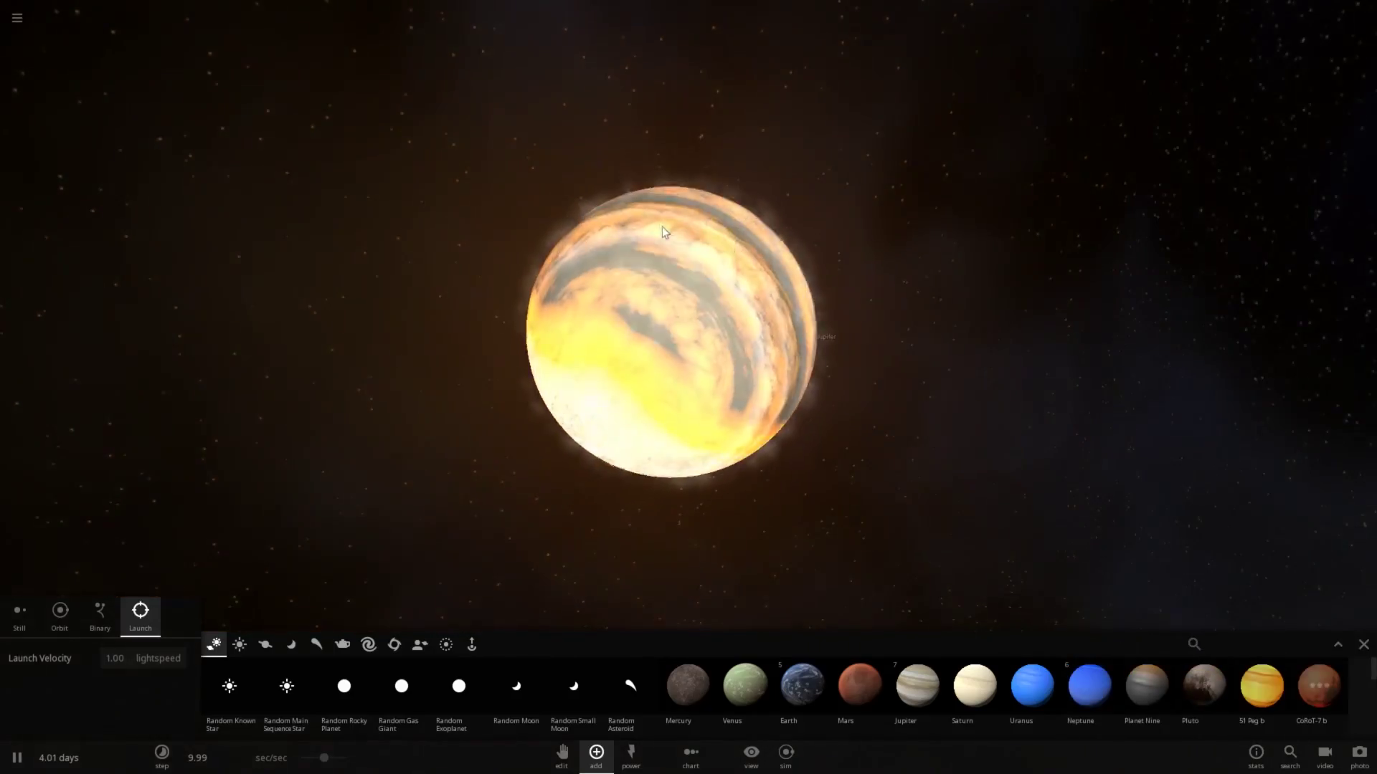
{"action": "left_click", "coordinate": [699, 261]}
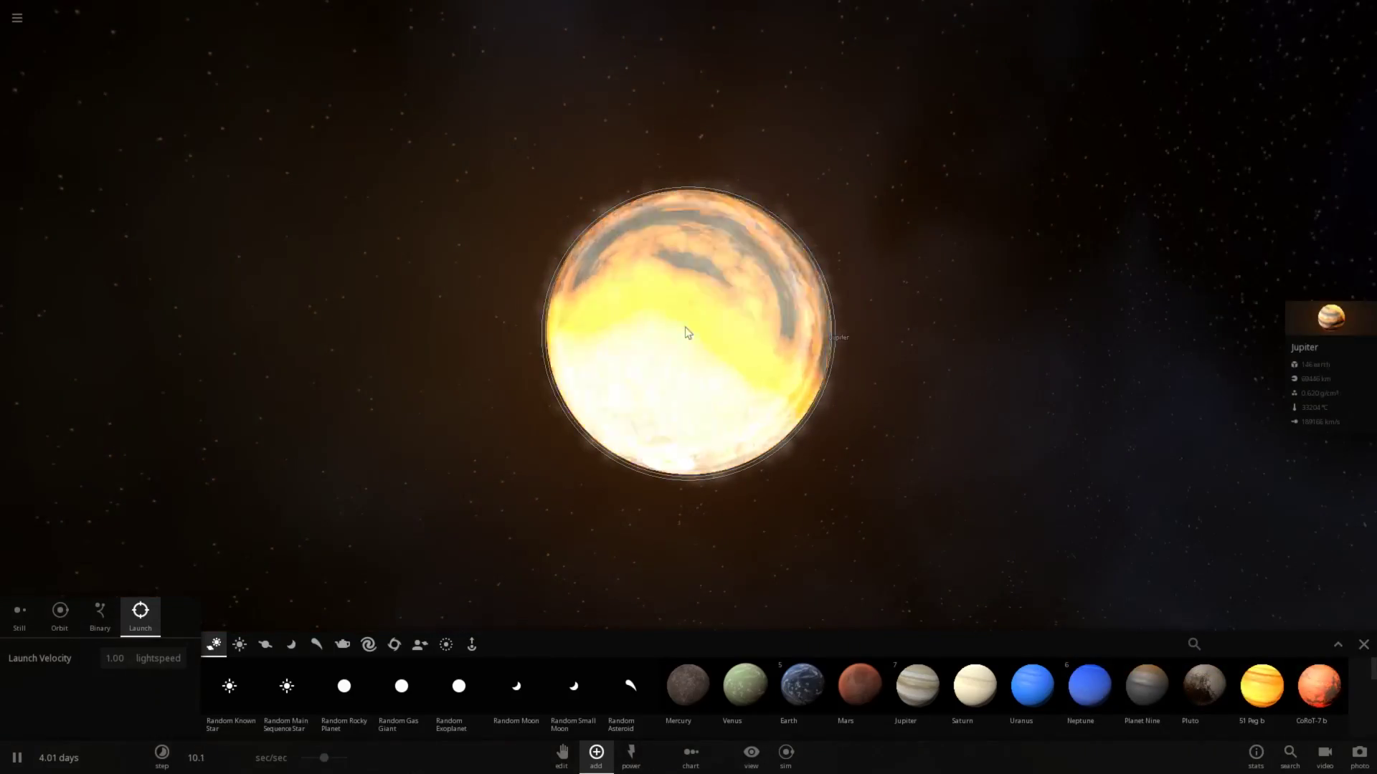
{"action": "scroll", "coordinate": [687, 327], "scroll_direction": "up", "scroll_amount": 3}
Reopen Jupiter's properties and speed the simulation up to about 18.5 minutes per second, observing the planet and its surrounding debris
{"action": "left_click_drag", "start_coordinate": [325, 758], "coordinate": [459, 744]}
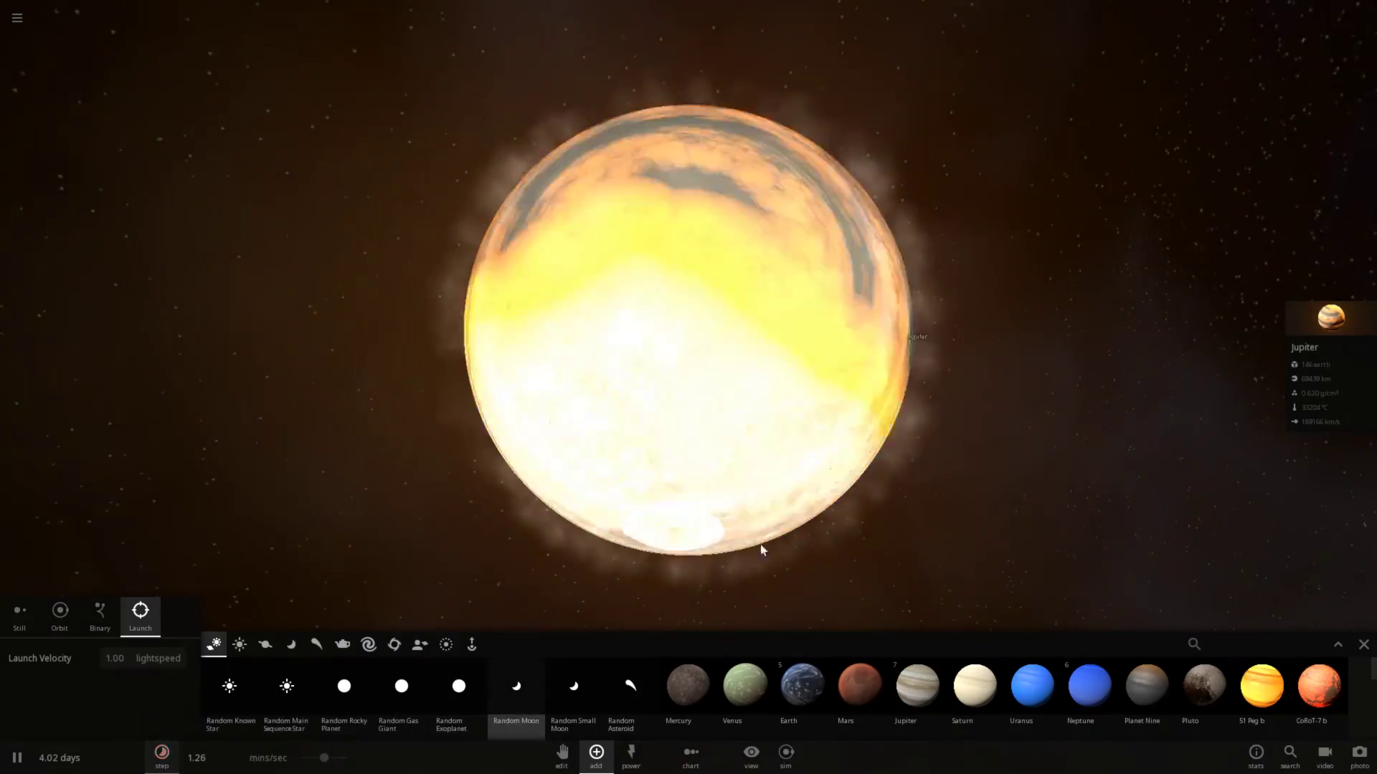
{"action": "left_click", "coordinate": [1362, 326]}
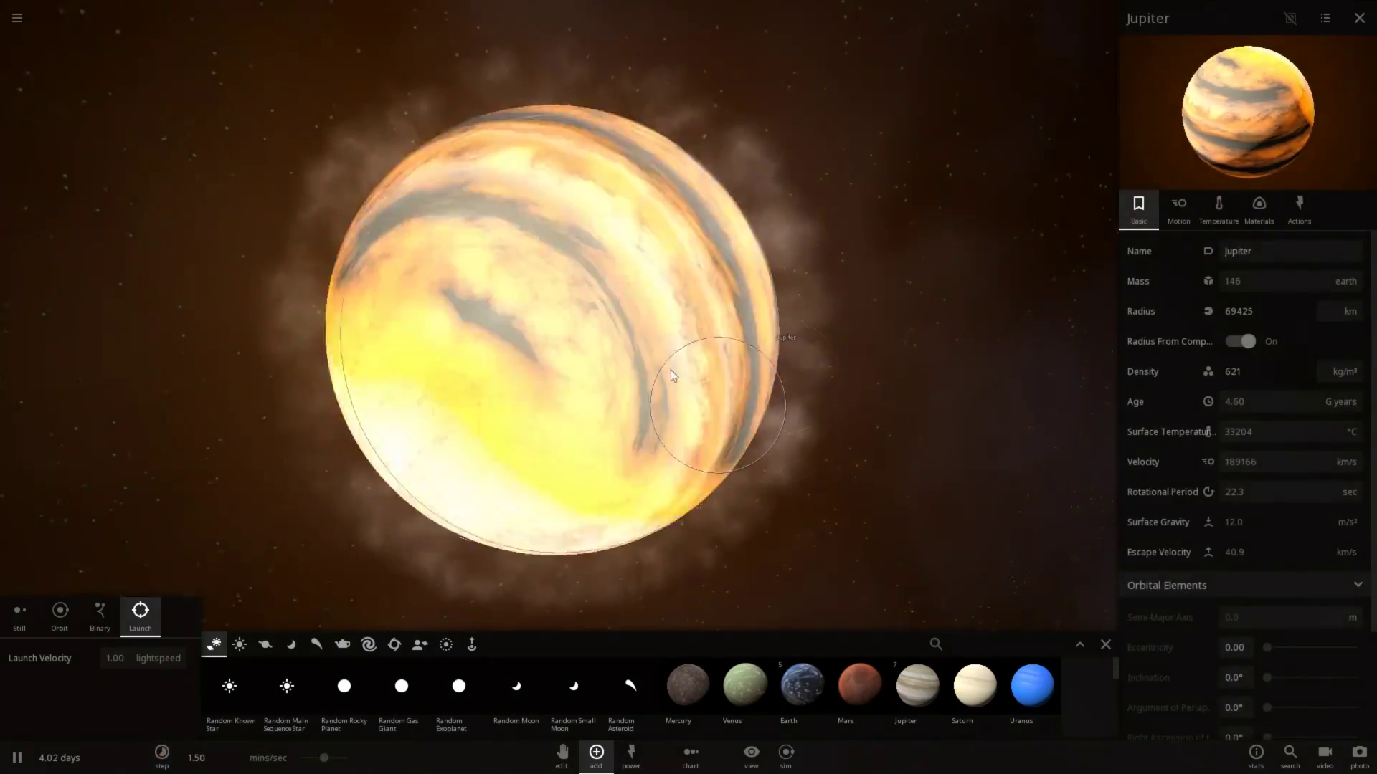
{"action": "left_click_drag", "start_coordinate": [329, 759], "coordinate": [431, 755]}
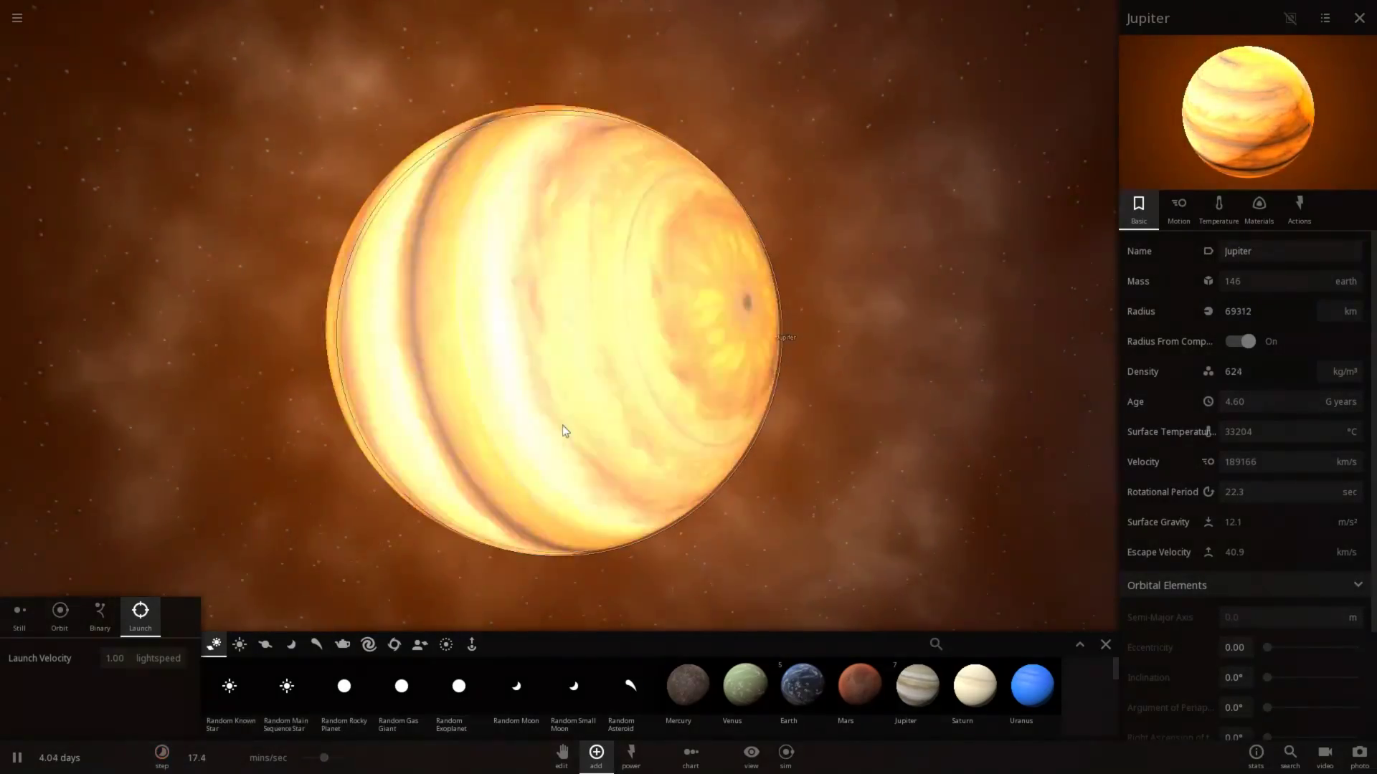
{"action": "scroll", "coordinate": [574, 410], "scroll_direction": "down", "scroll_amount": 10}
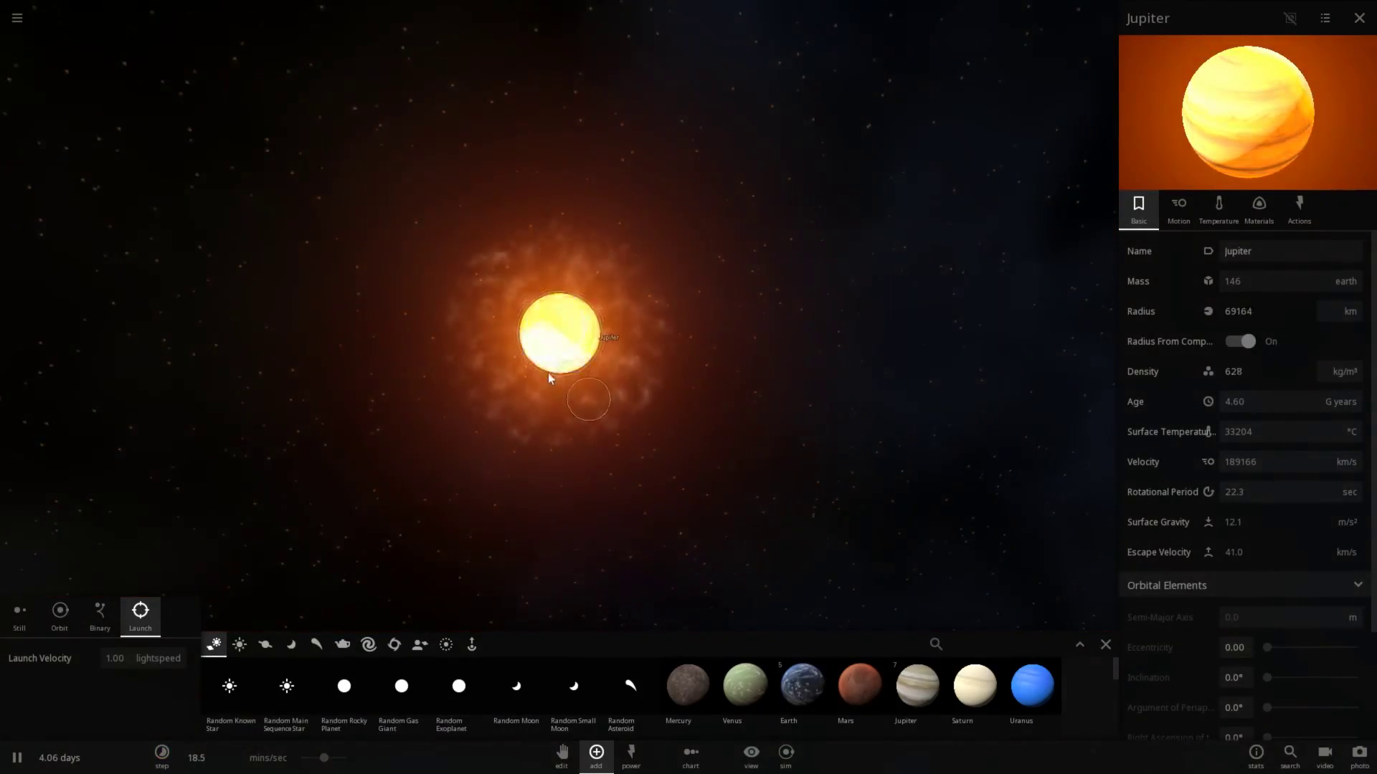
{"action": "left_click_drag", "start_coordinate": [531, 352], "coordinate": [649, 329]}
{"action": "scroll", "coordinate": [566, 352], "scroll_direction": "up", "scroll_amount": 5}
{"action": "scroll", "coordinate": [581, 351], "scroll_direction": "down", "scroll_amount": 3}
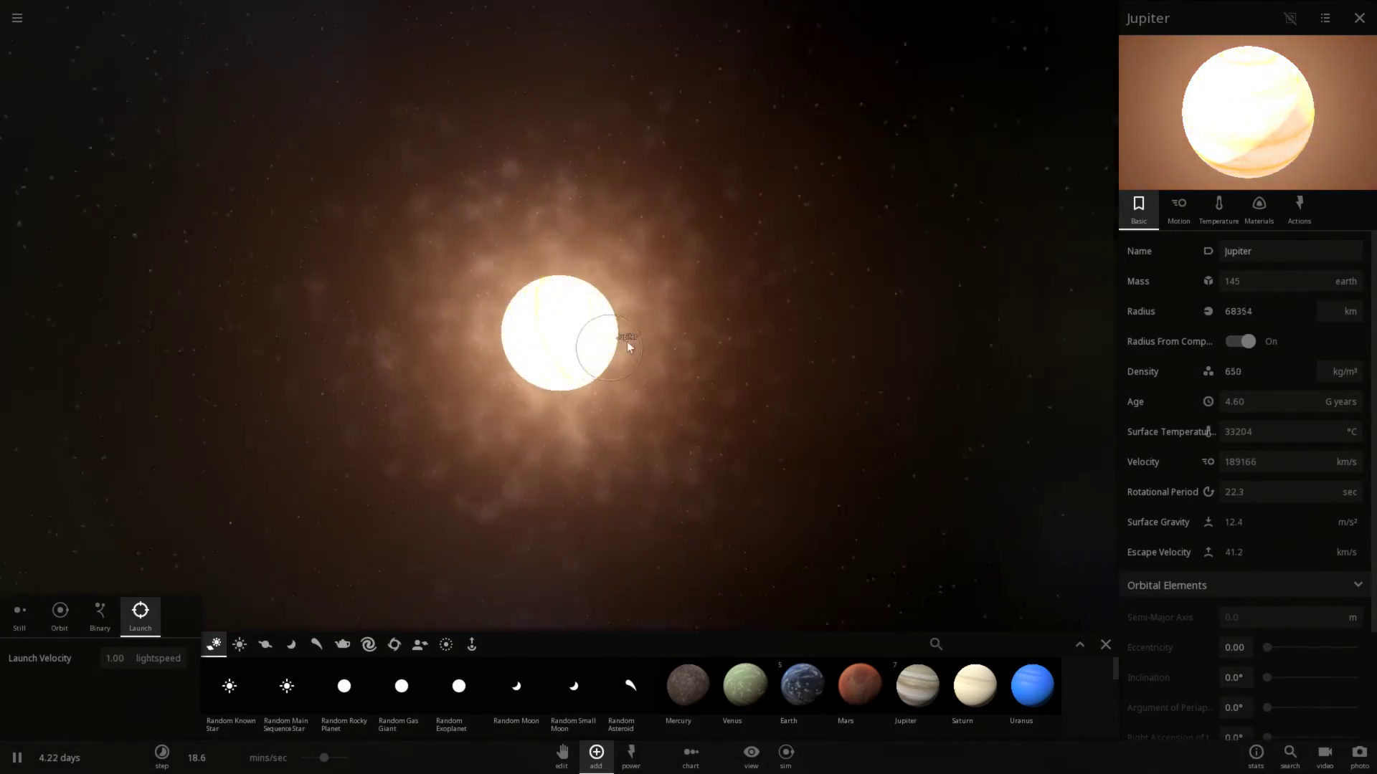
Inspect the properties of two fragments in the expanding debris field and reselect Jupiter for a closer look
{"action": "scroll", "coordinate": [716, 316], "scroll_direction": "down", "scroll_amount": 5}
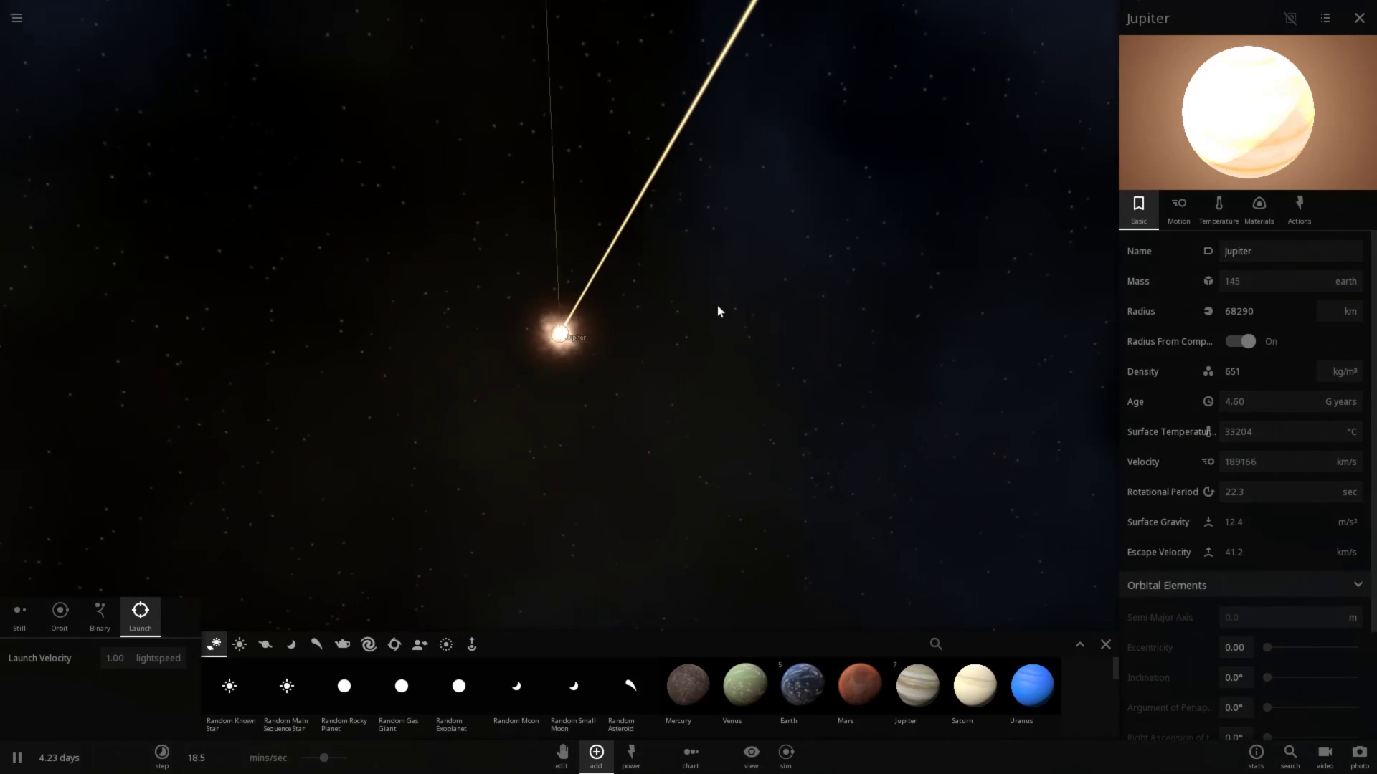
{"action": "scroll", "coordinate": [717, 310], "scroll_direction": "down", "scroll_amount": 3}
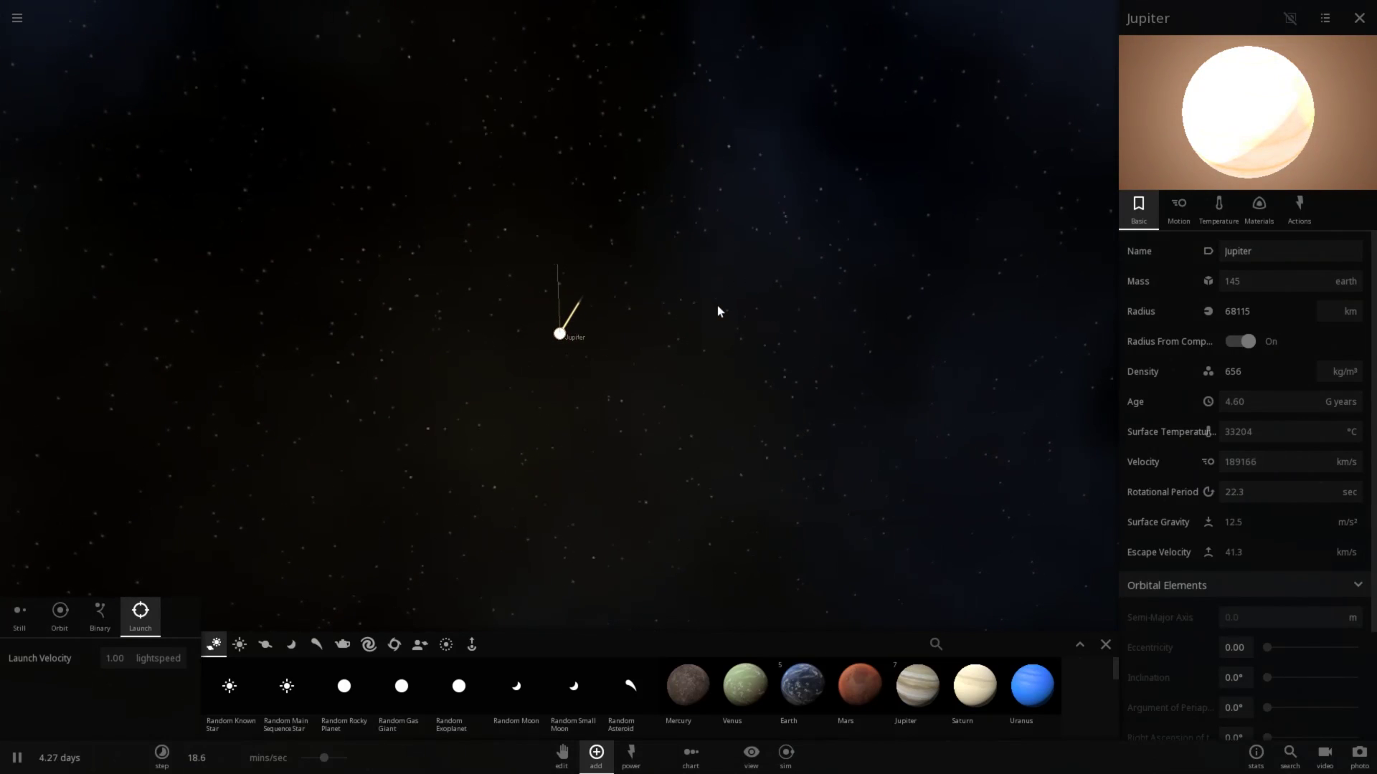
{"action": "left_click", "coordinate": [620, 370]}
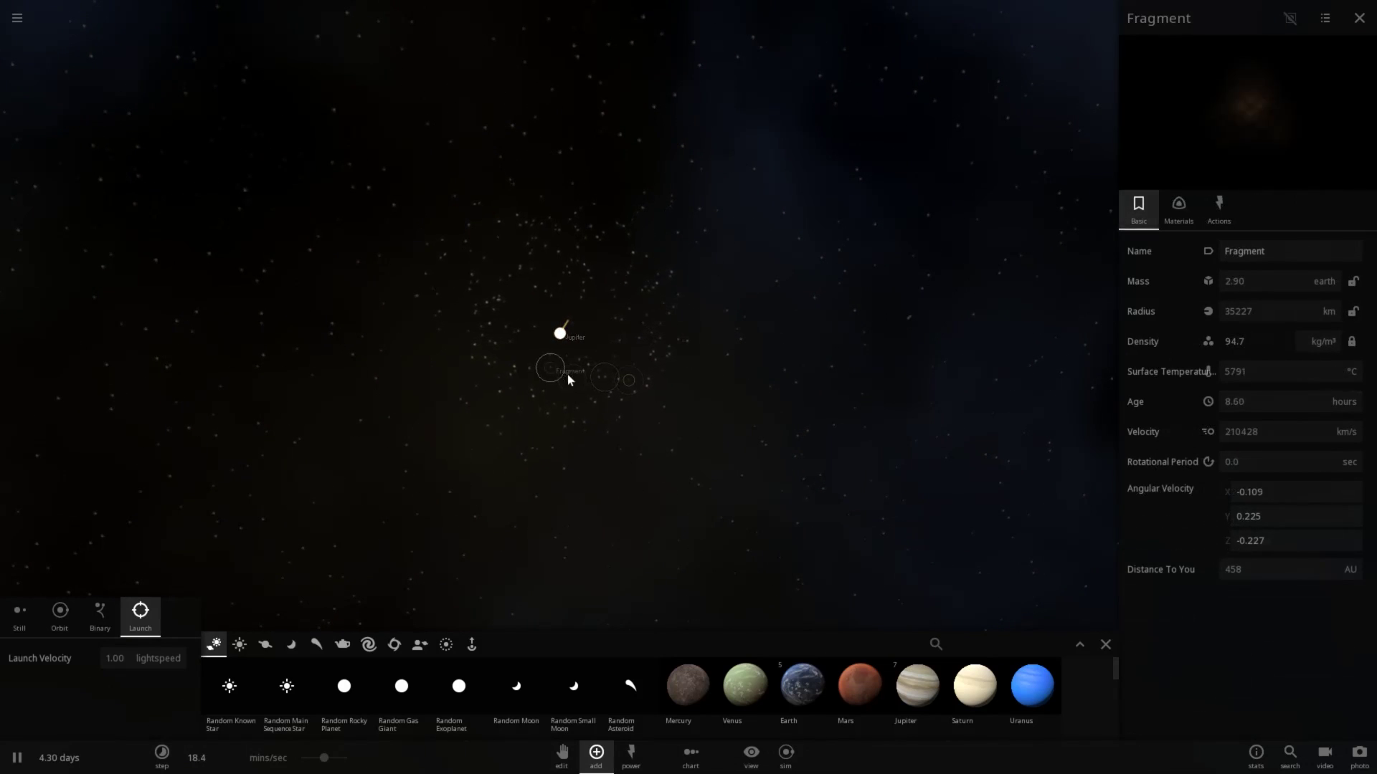
{"action": "left_click", "coordinate": [461, 309]}
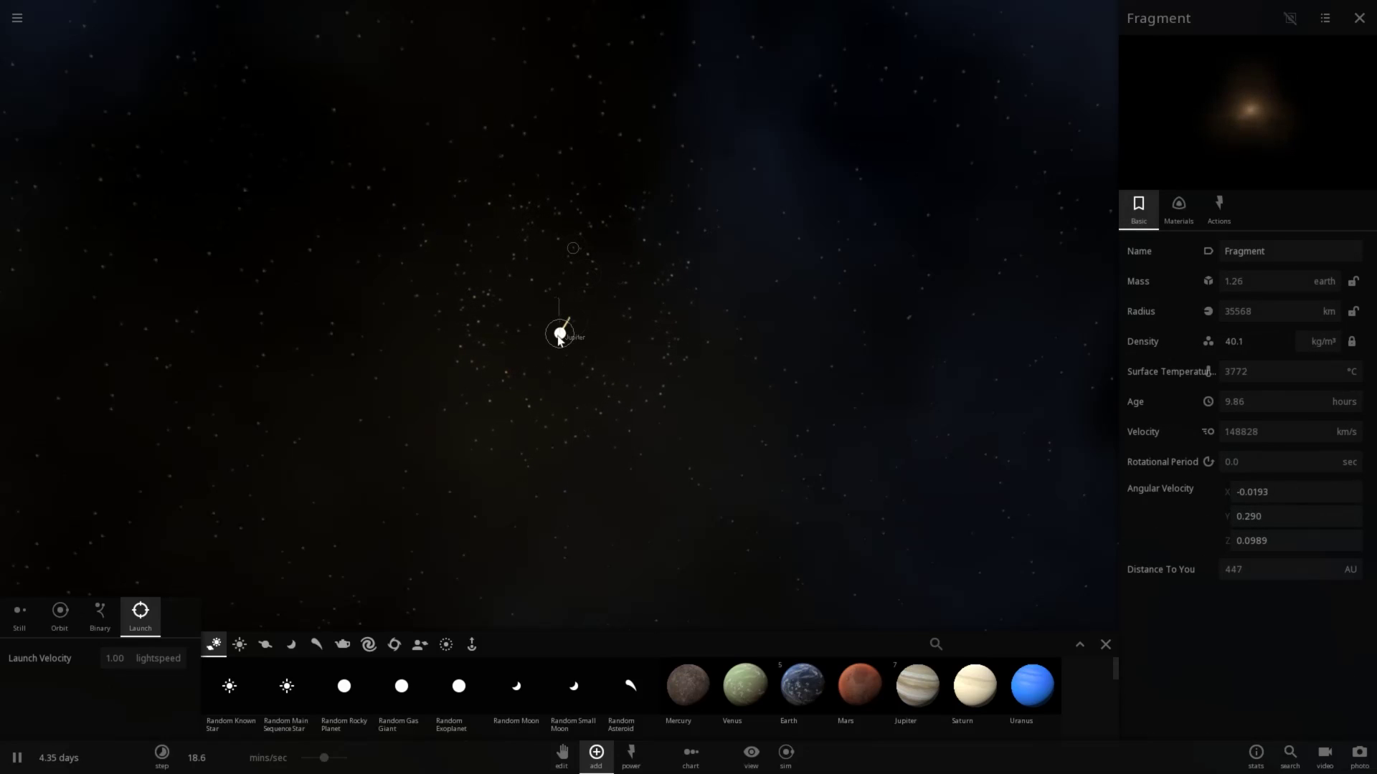
{"action": "left_click", "coordinate": [560, 338]}
{"action": "scroll", "coordinate": [555, 344], "scroll_direction": "up", "scroll_amount": 5}
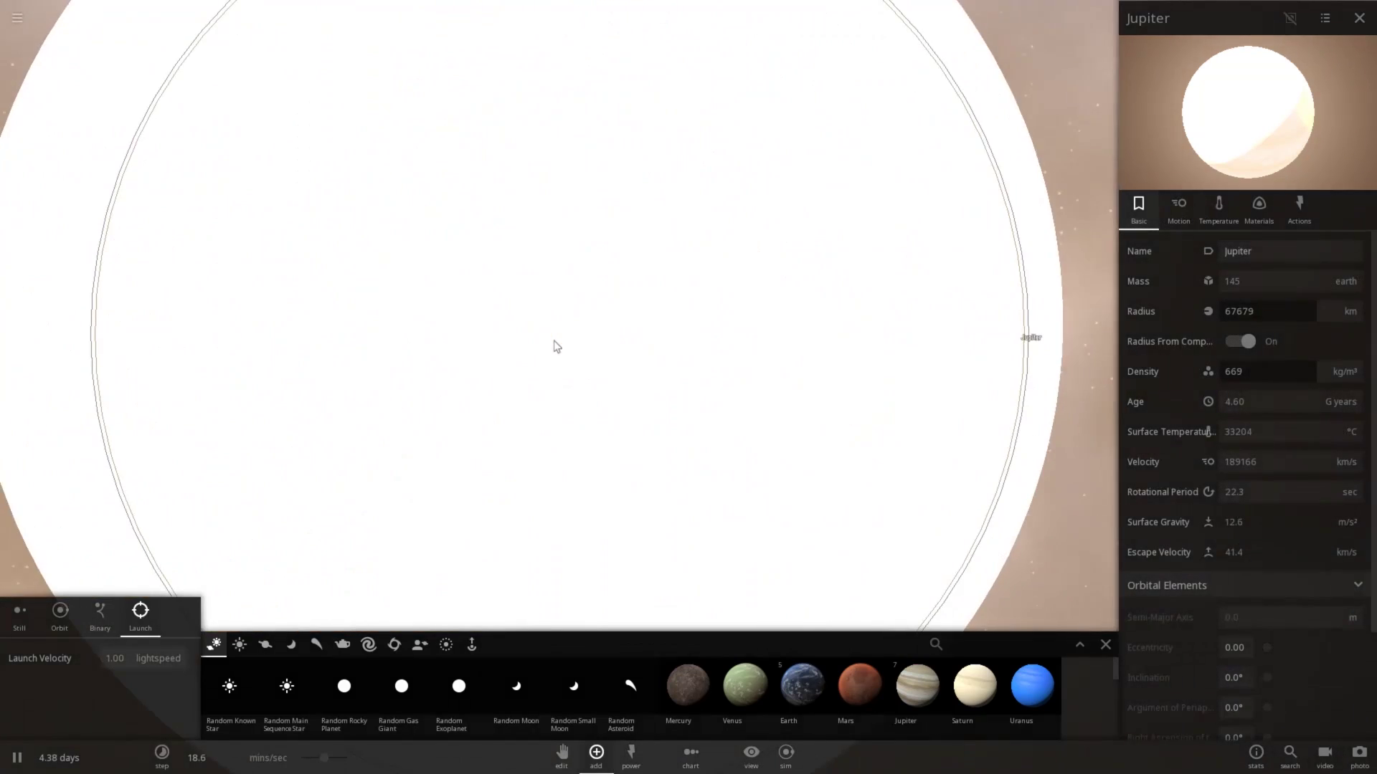
{"action": "scroll", "coordinate": [554, 344], "scroll_direction": "down", "scroll_amount": 3}
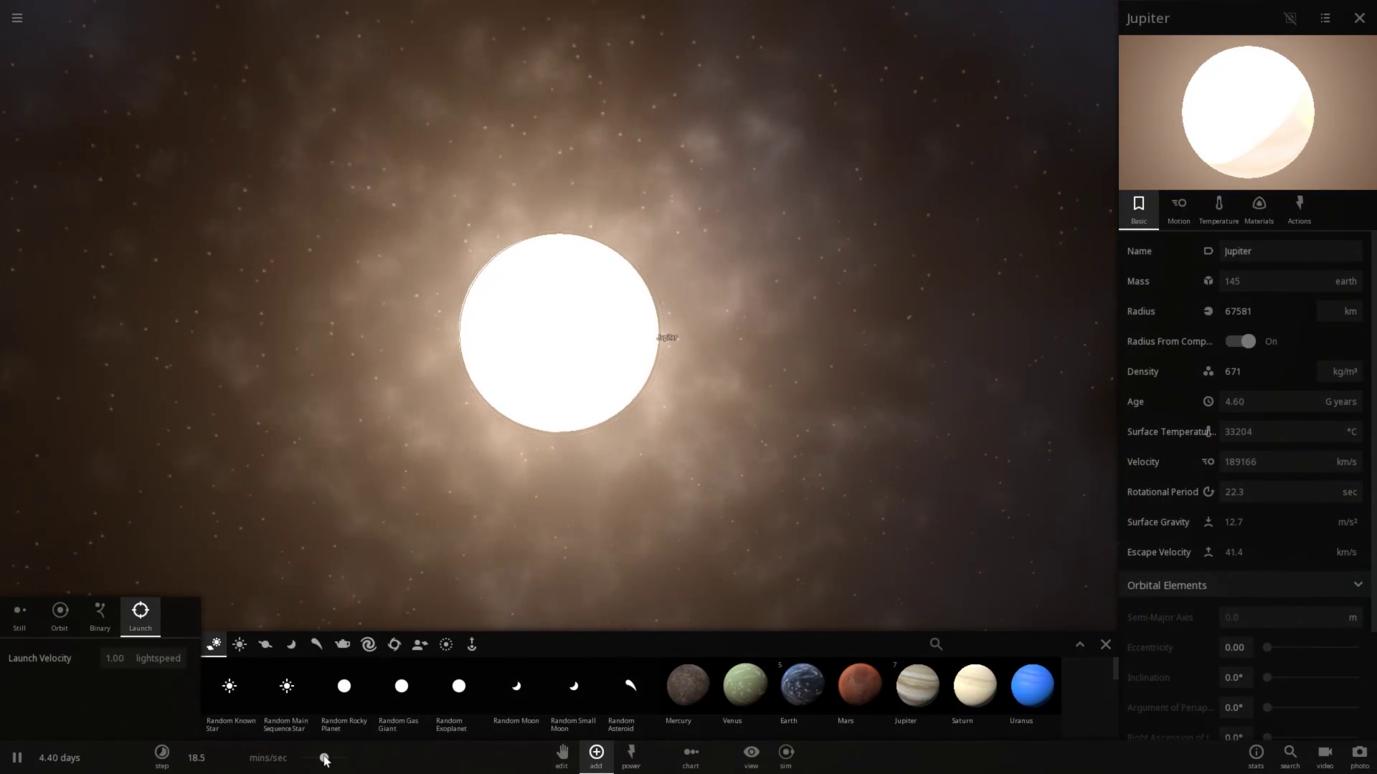
Speed the simulation up to about 19.9 hours per second and close the object catalogue for a clearer view of Jupiter
{"action": "left_click_drag", "start_coordinate": [324, 758], "coordinate": [420, 737]}
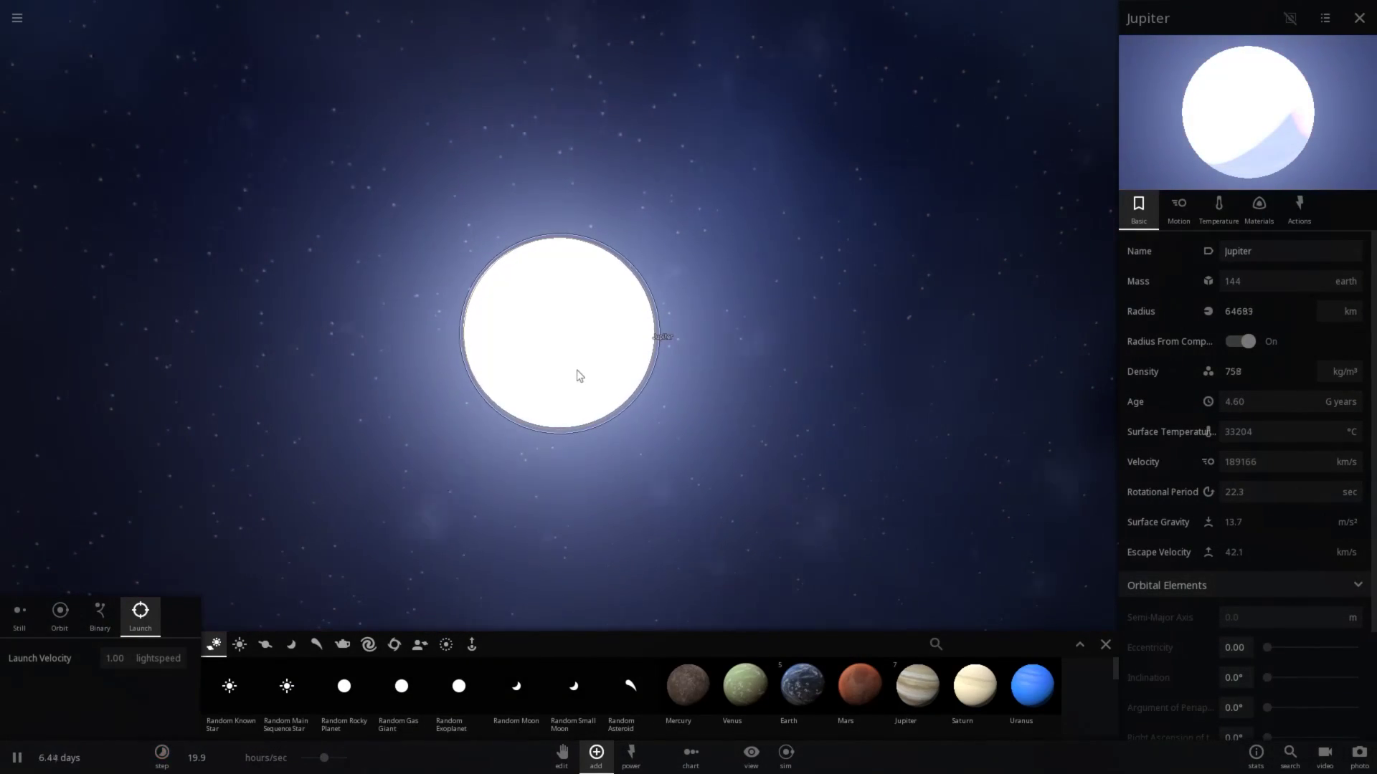
{"action": "left_click_drag", "start_coordinate": [578, 370], "coordinate": [899, 352]}
{"action": "left_click_drag", "start_coordinate": [536, 373], "coordinate": [974, 393]}
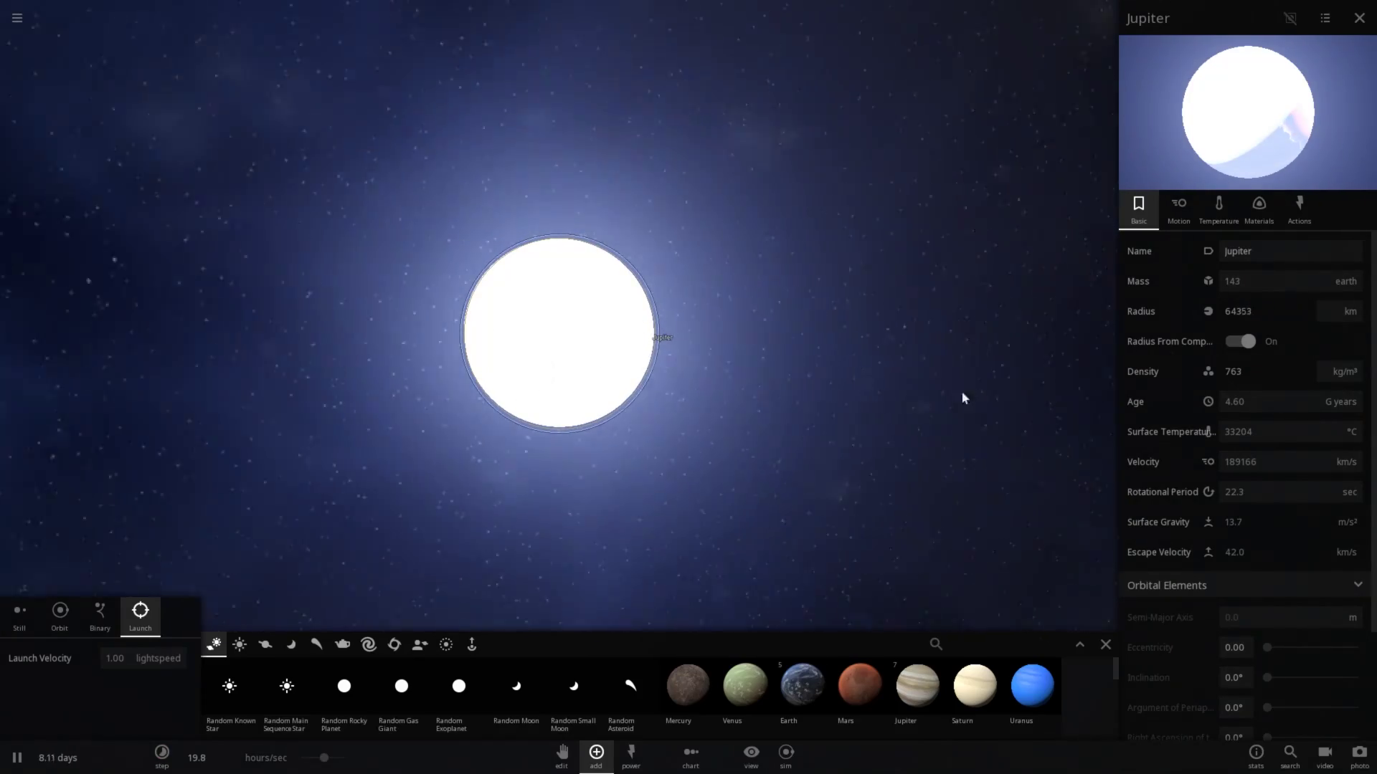
{"action": "left_click", "coordinate": [1109, 642]}
{"action": "scroll", "coordinate": [596, 399], "scroll_direction": "down", "scroll_amount": 5}
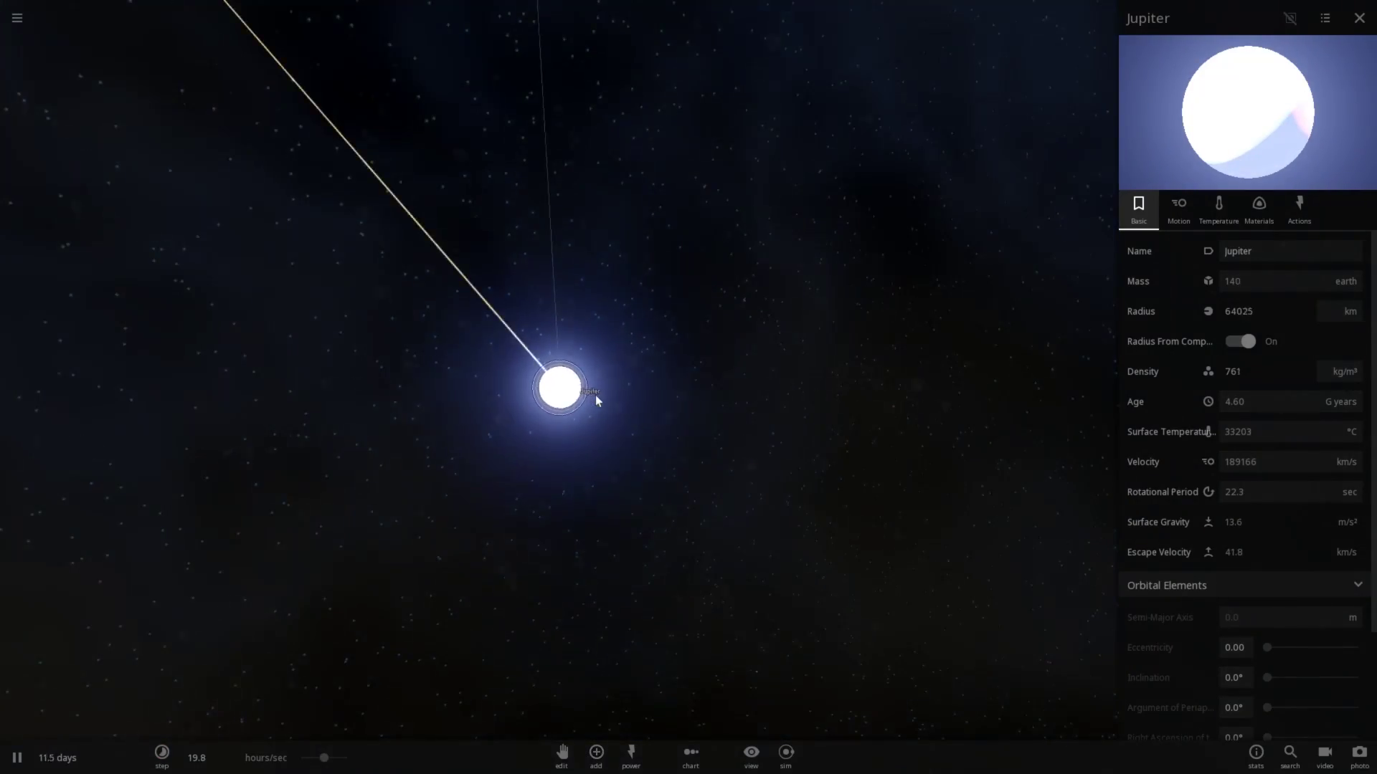
{"action": "scroll", "coordinate": [596, 399], "scroll_direction": "up", "scroll_amount": 5}
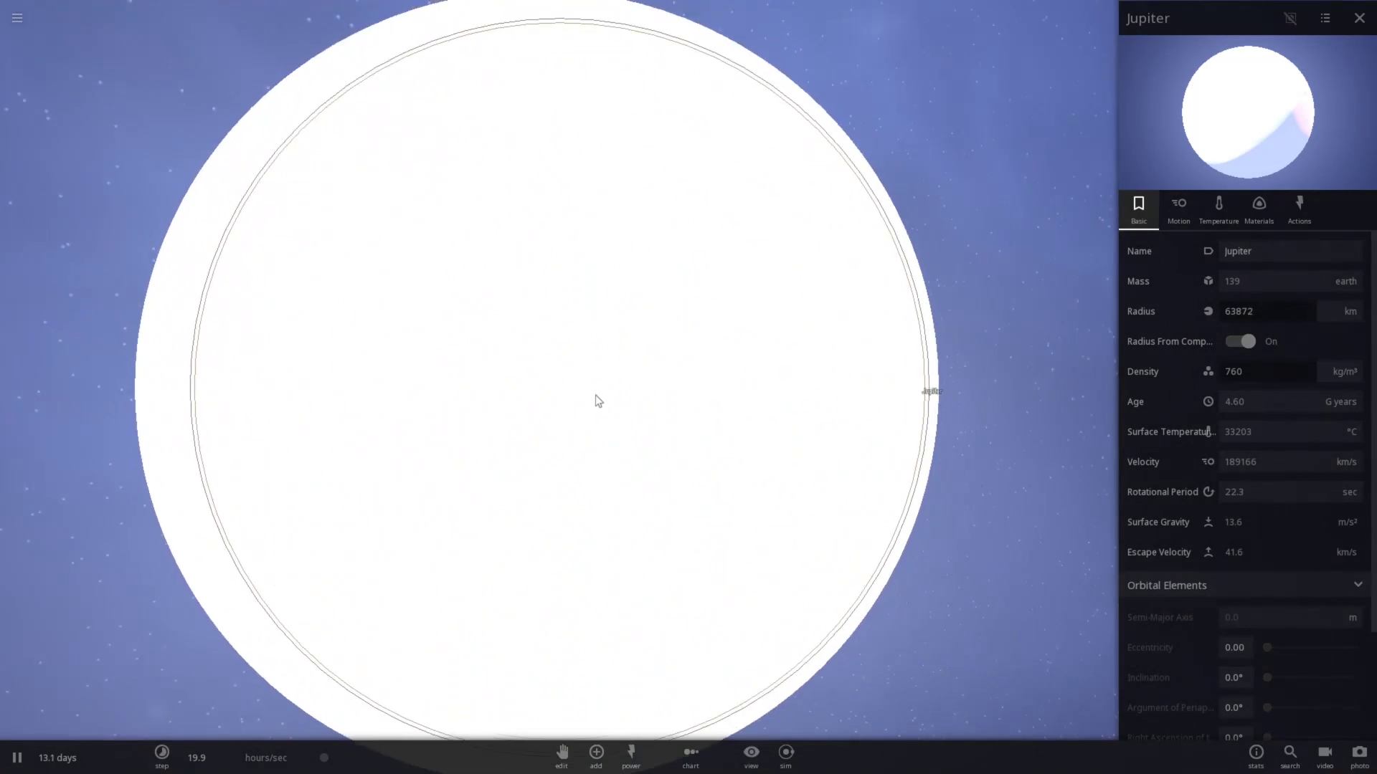
{"action": "scroll", "coordinate": [597, 399], "scroll_direction": "down", "scroll_amount": 2}
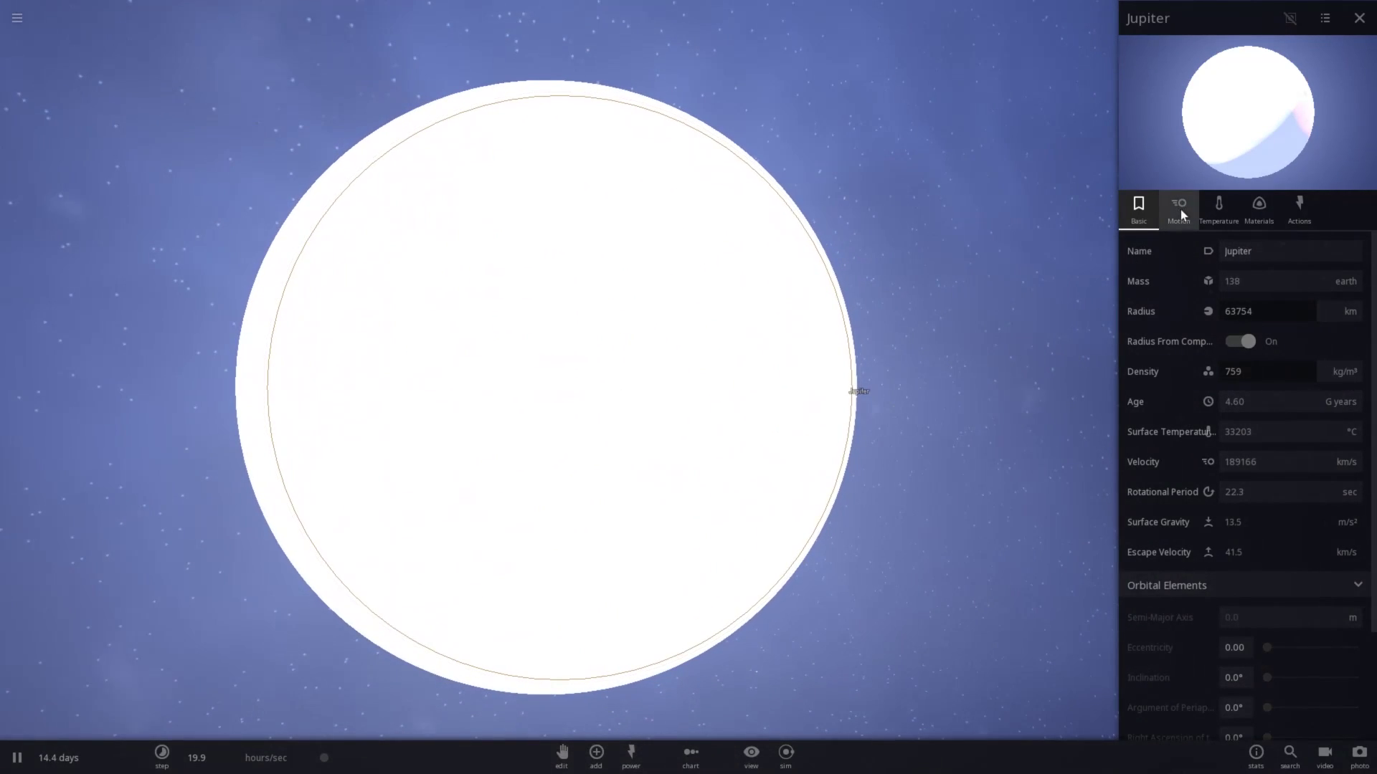
Examine Jupiter's motion properties down to the dynamic values and display its velocity in lightspeed
{"action": "left_click", "coordinate": [1180, 210]}
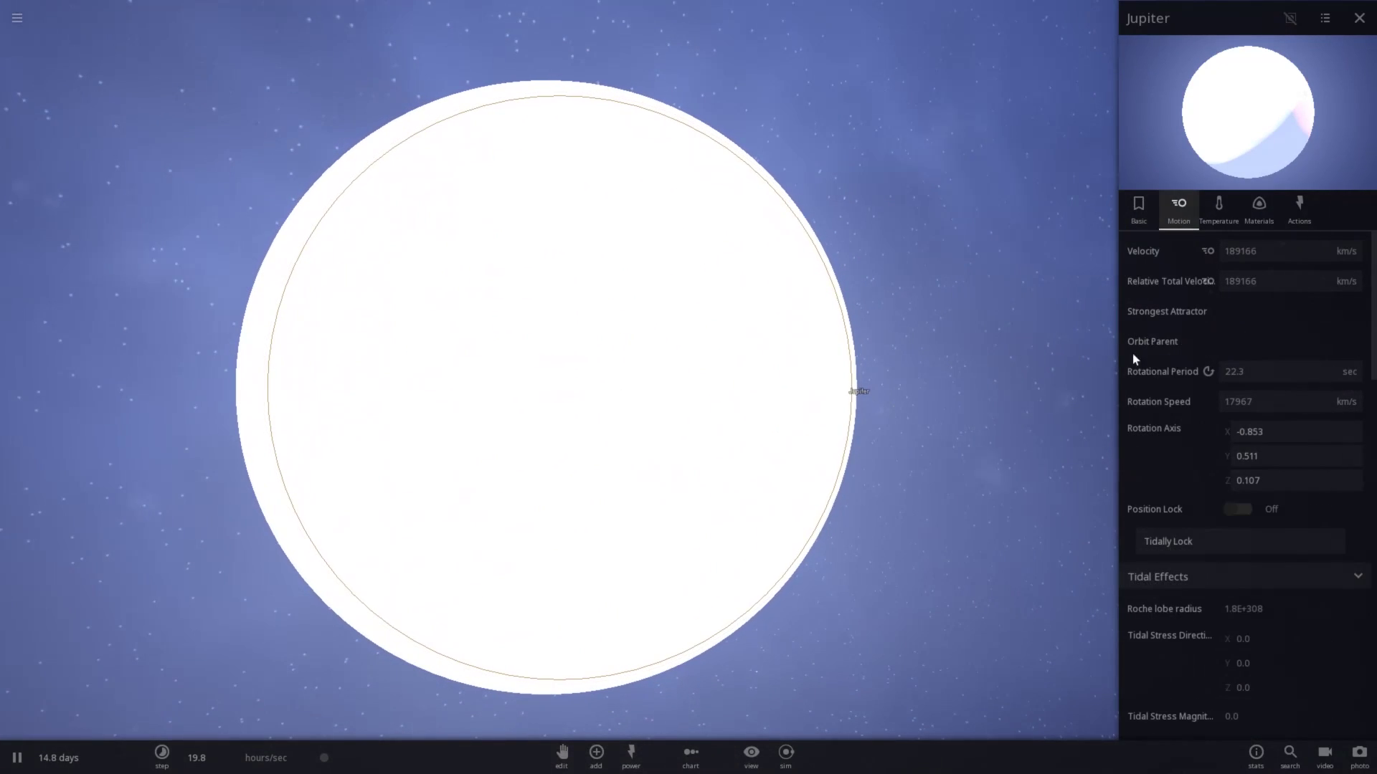
{"action": "scroll", "coordinate": [1175, 517], "scroll_direction": "down", "scroll_amount": 6}
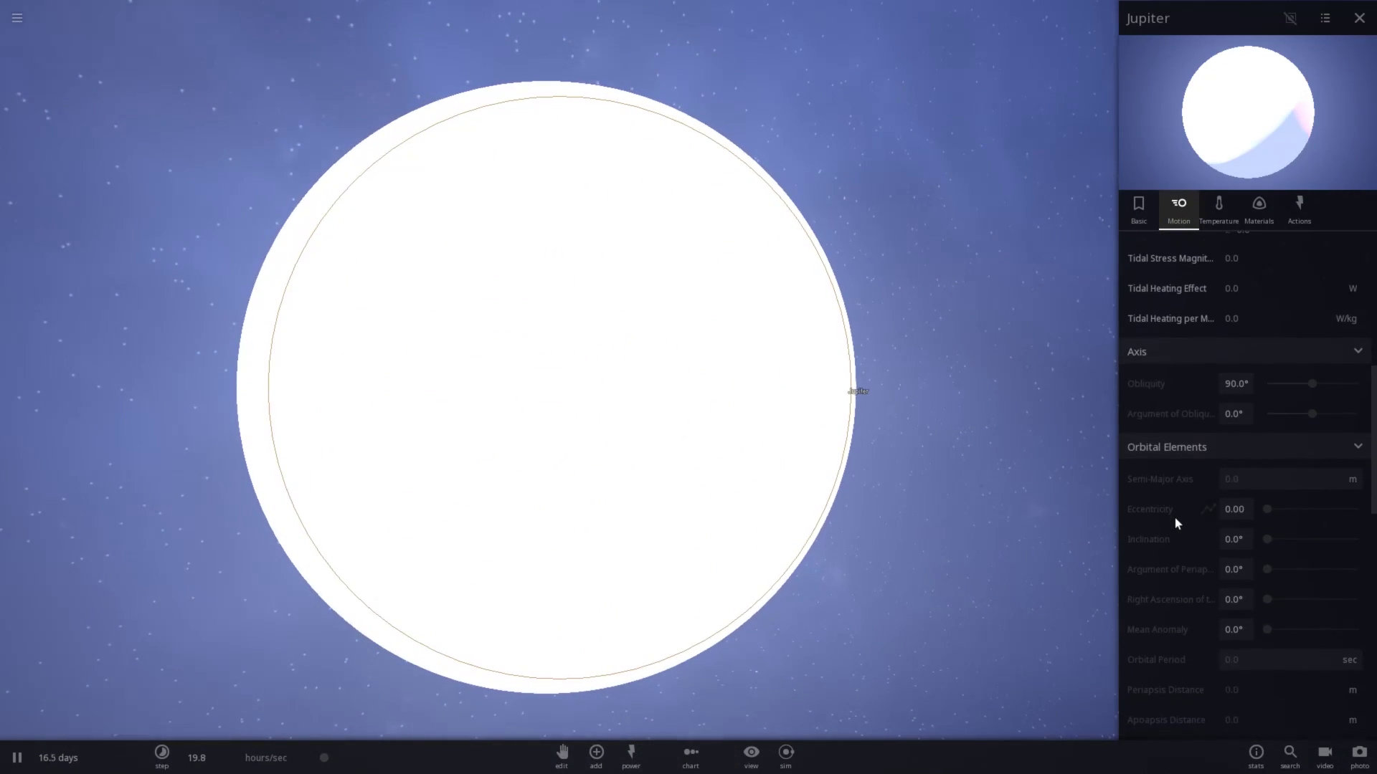
{"action": "scroll", "coordinate": [1175, 518], "scroll_direction": "down", "scroll_amount": 5}
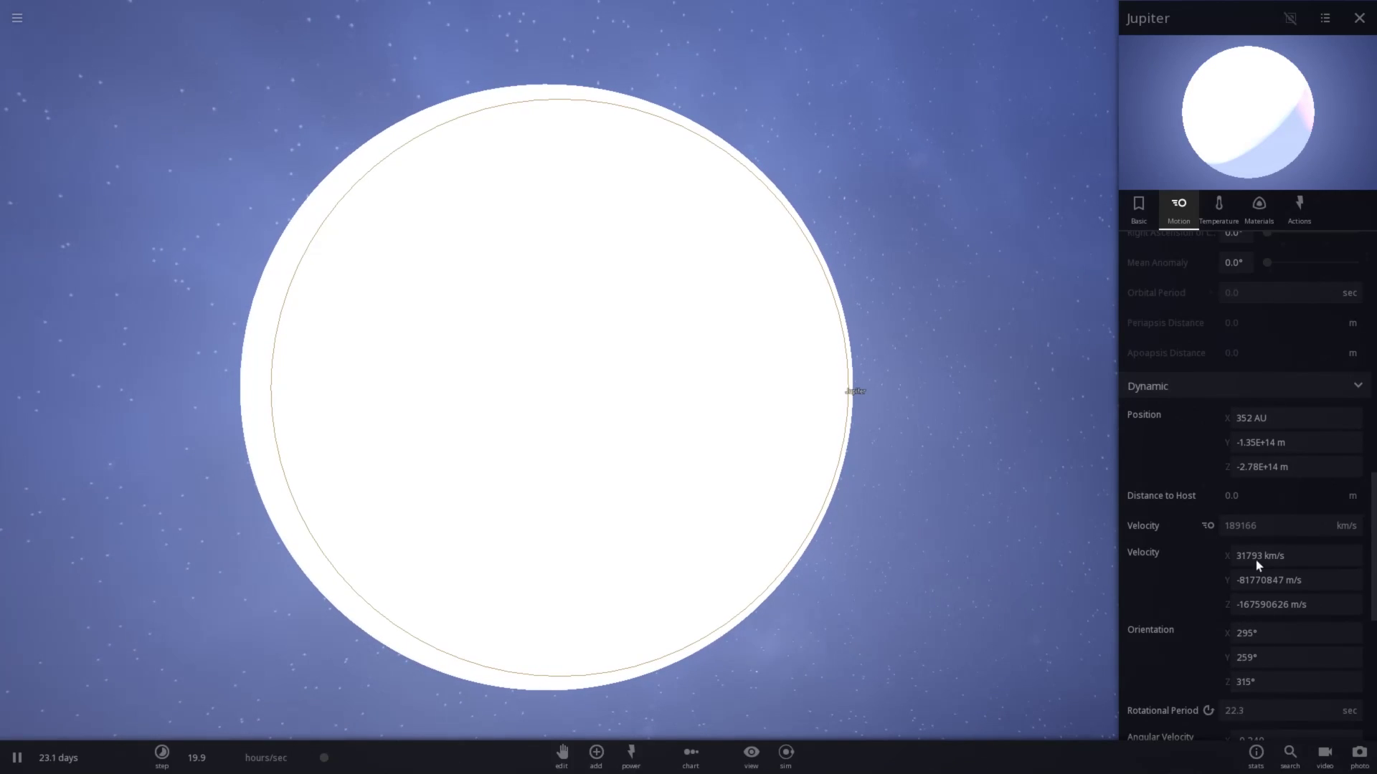
{"action": "left_click", "coordinate": [1331, 527]}
{"action": "left_click", "coordinate": [1349, 501]}
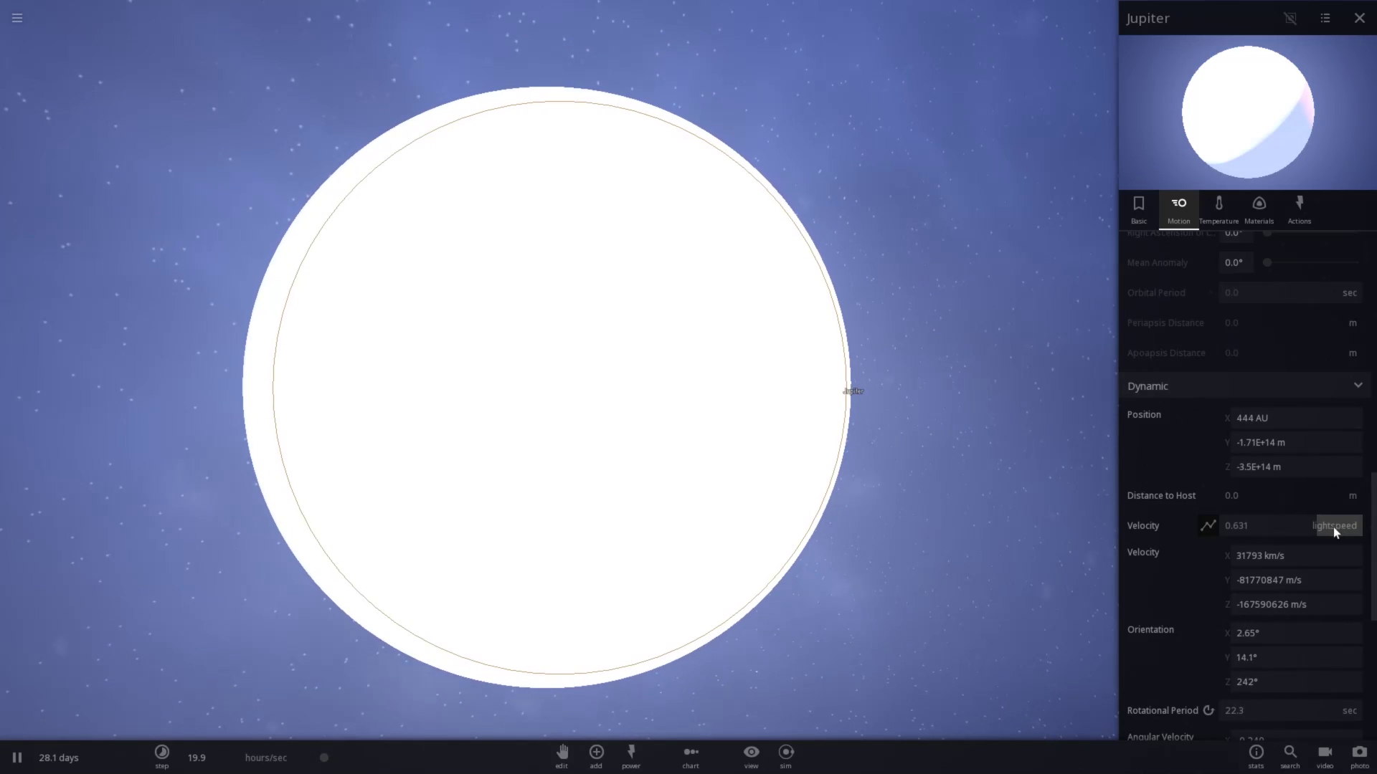
Compare Jupiter's velocity in m/s, km/h and lightspeed, and set its display unit back to km/s
{"action": "left_click", "coordinate": [1333, 528]}
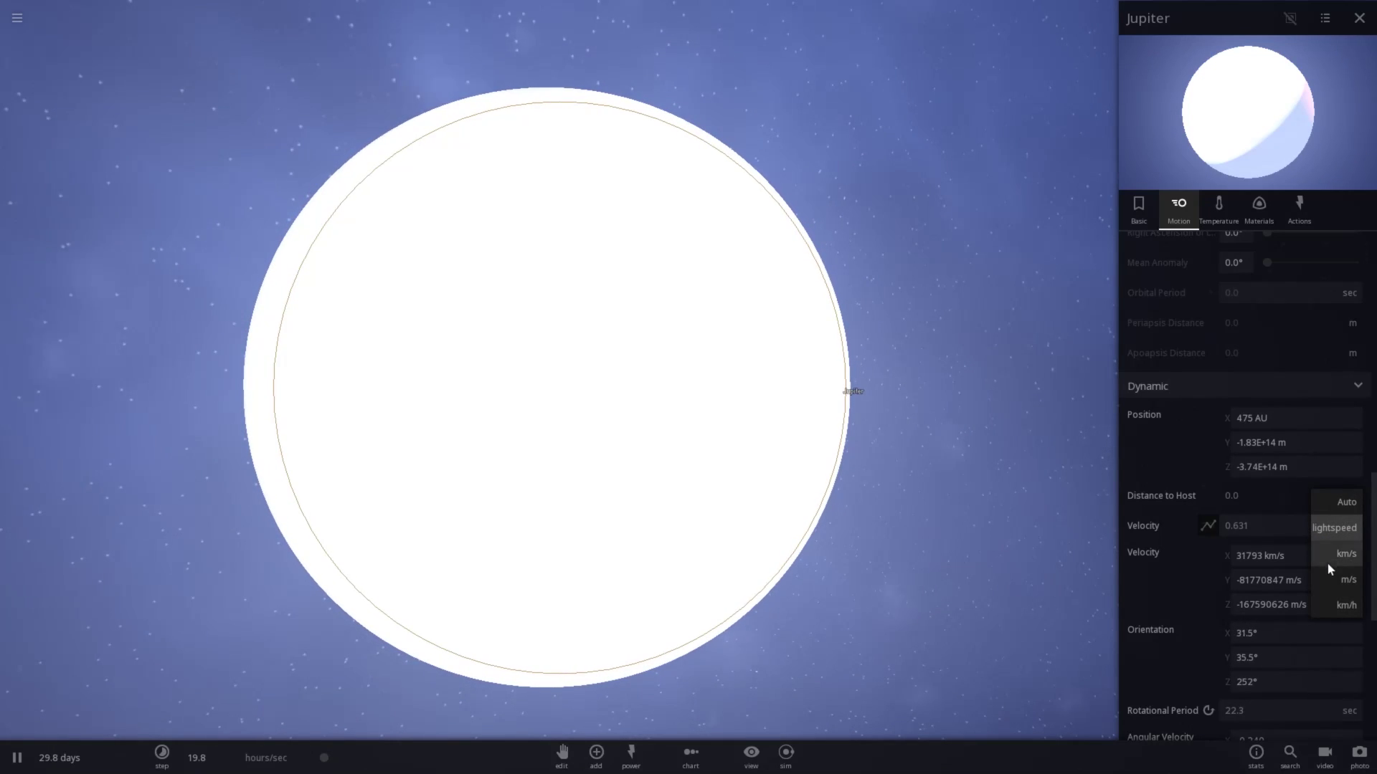
{"action": "left_click", "coordinate": [1329, 586]}
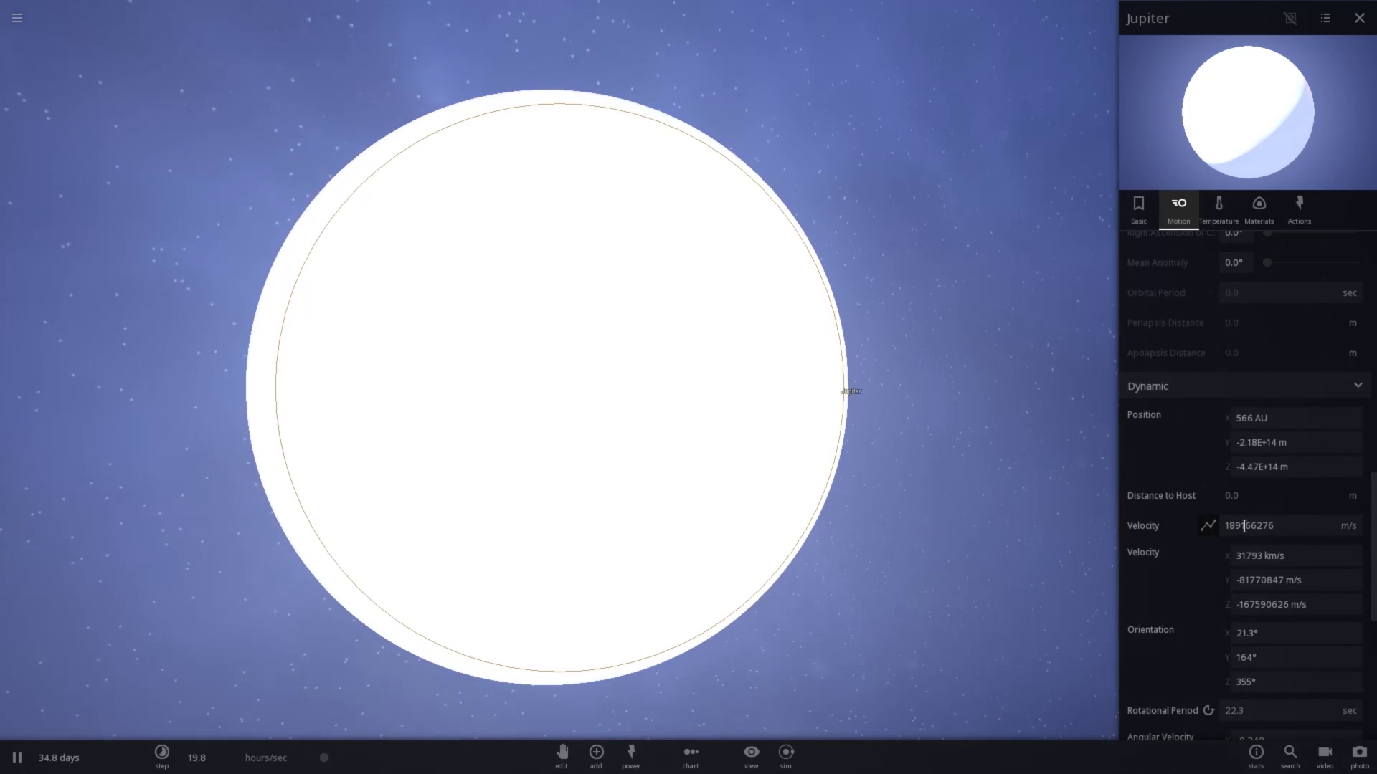
{"action": "left_click", "coordinate": [1330, 530]}
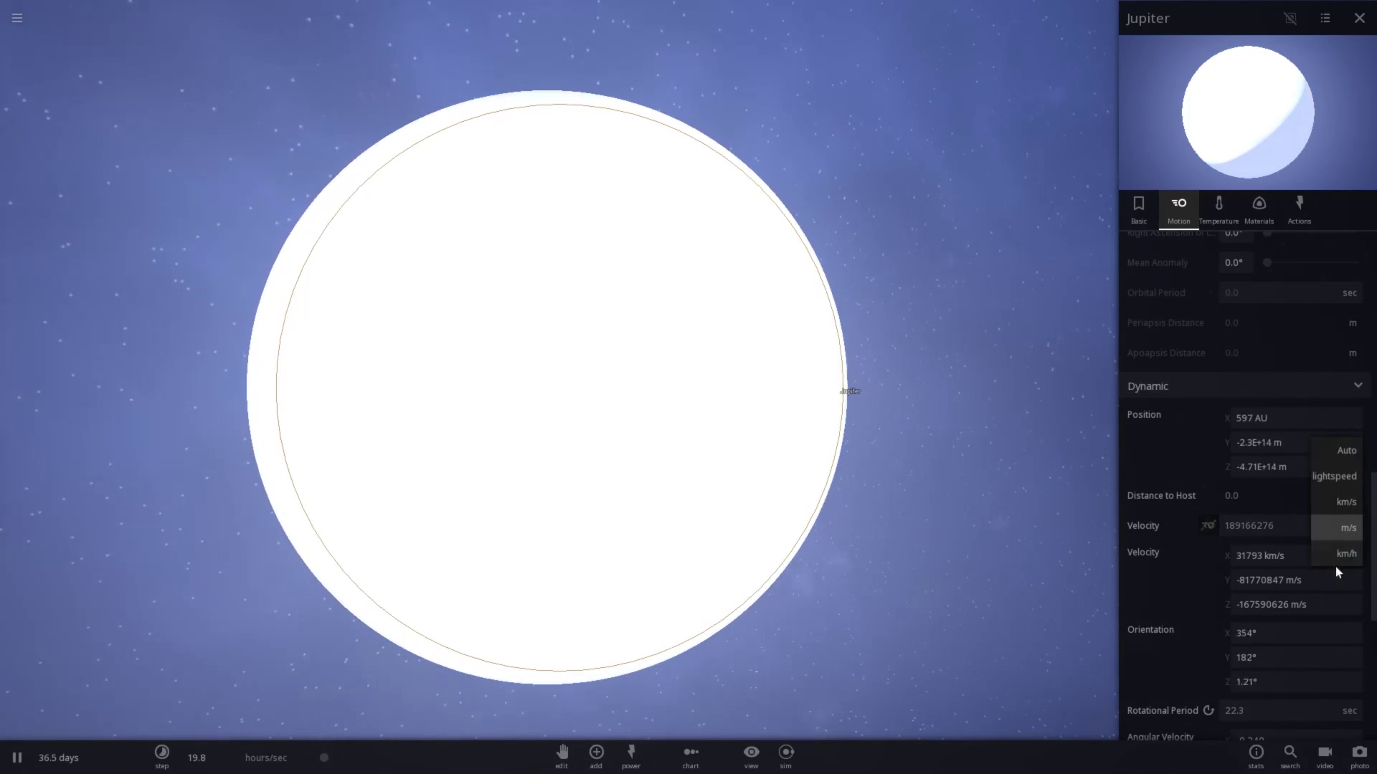
{"action": "left_click", "coordinate": [1341, 557]}
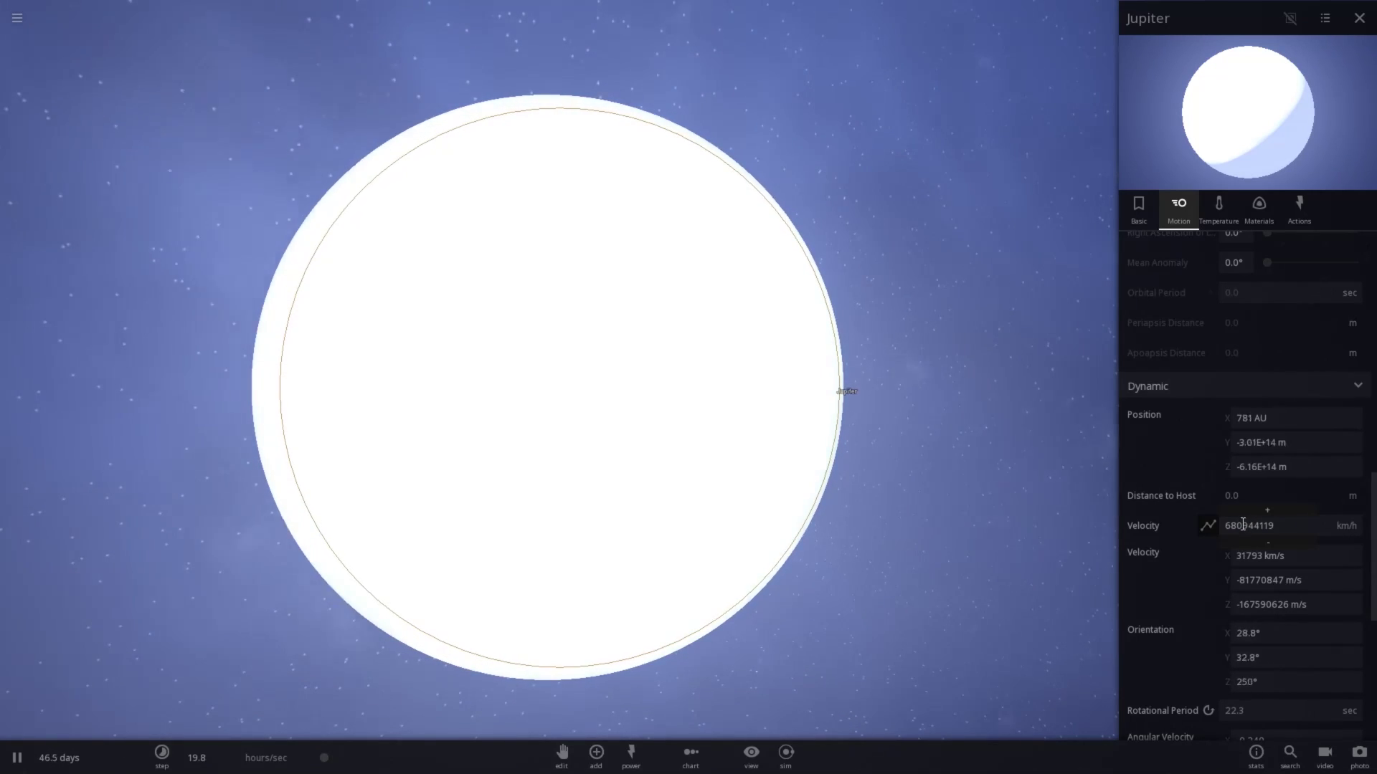
{"action": "left_click", "coordinate": [1331, 530]}
{"action": "left_click", "coordinate": [1332, 456]}
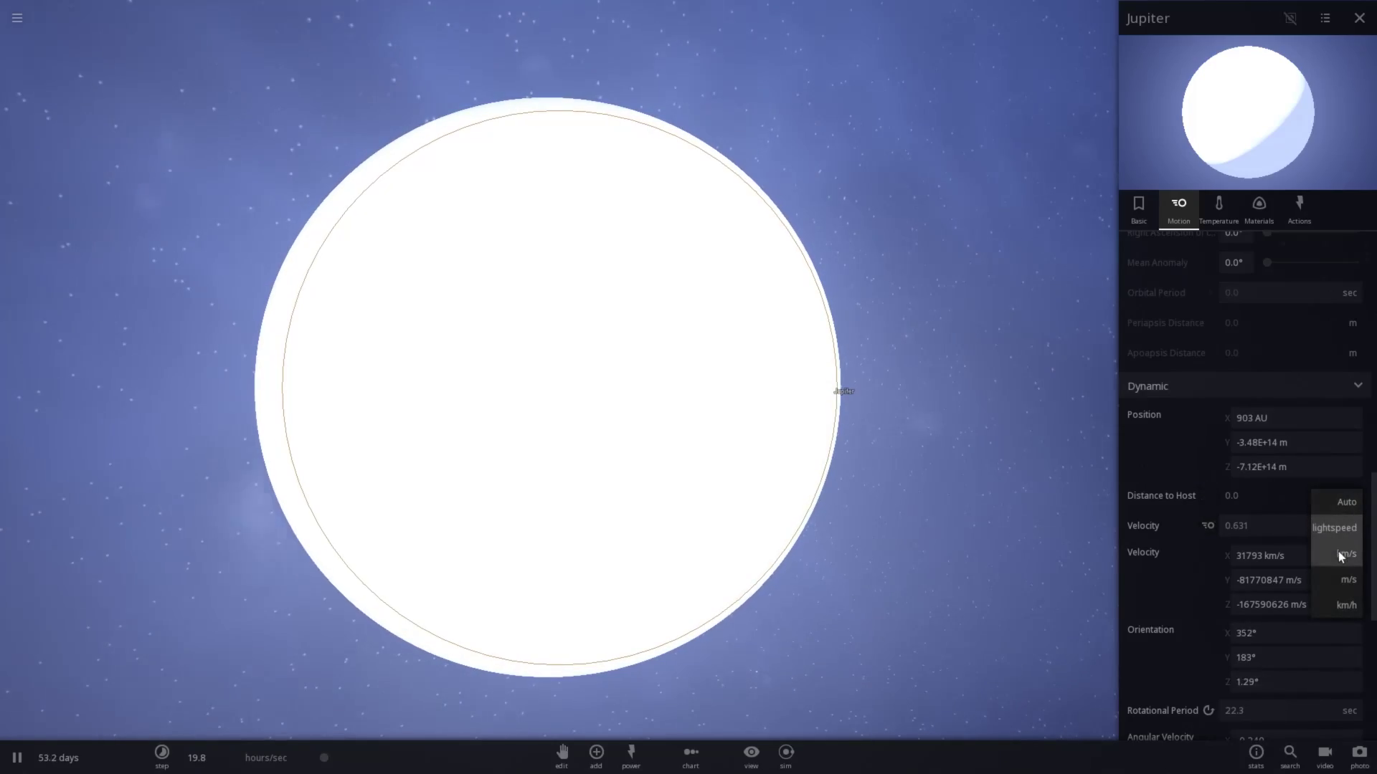
{"action": "left_click", "coordinate": [1339, 555]}
Observe Jupiter and its trail from farther away and from other angles, with its basic properties shown
{"action": "scroll", "coordinate": [629, 316], "scroll_direction": "down", "scroll_amount": 5}
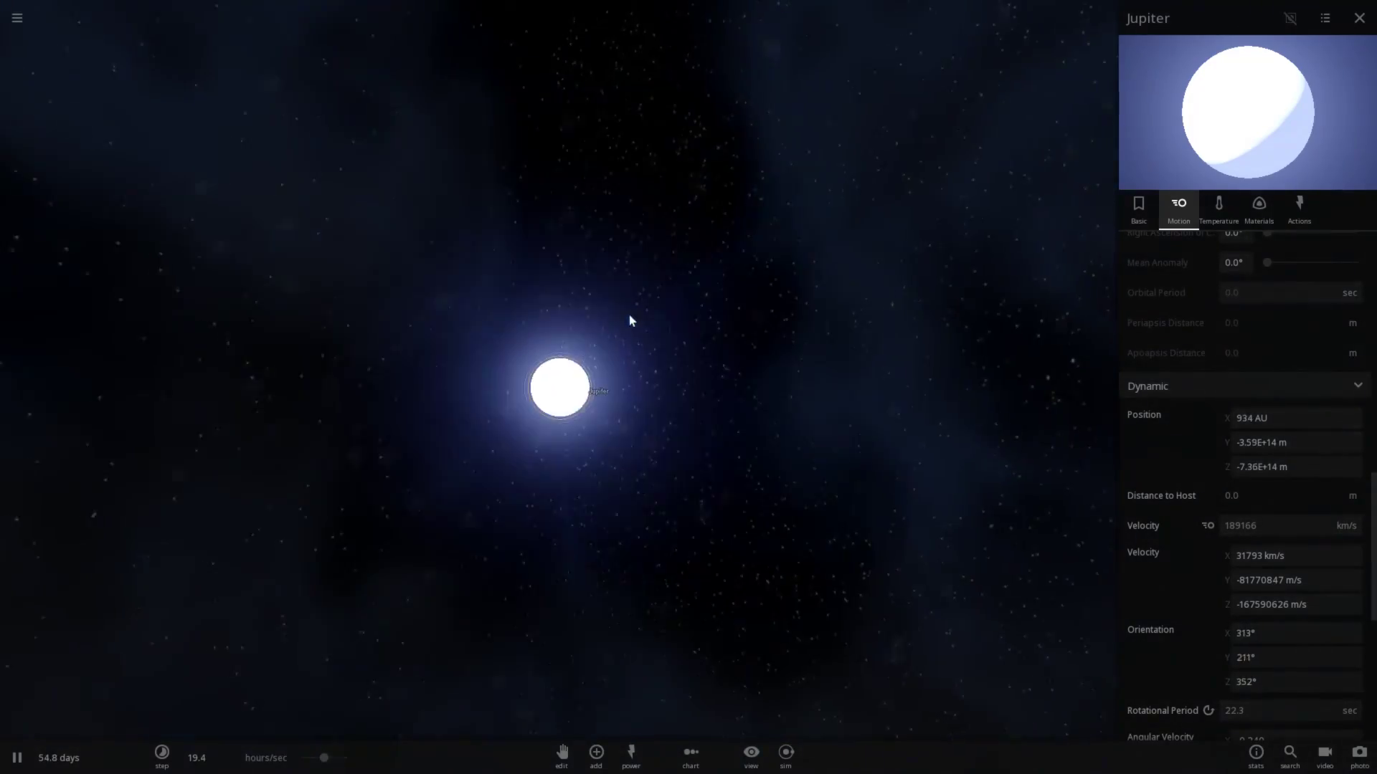
{"action": "scroll", "coordinate": [630, 316], "scroll_direction": "down", "scroll_amount": 2}
{"action": "left_click_drag", "start_coordinate": [574, 411], "coordinate": [793, 365]}
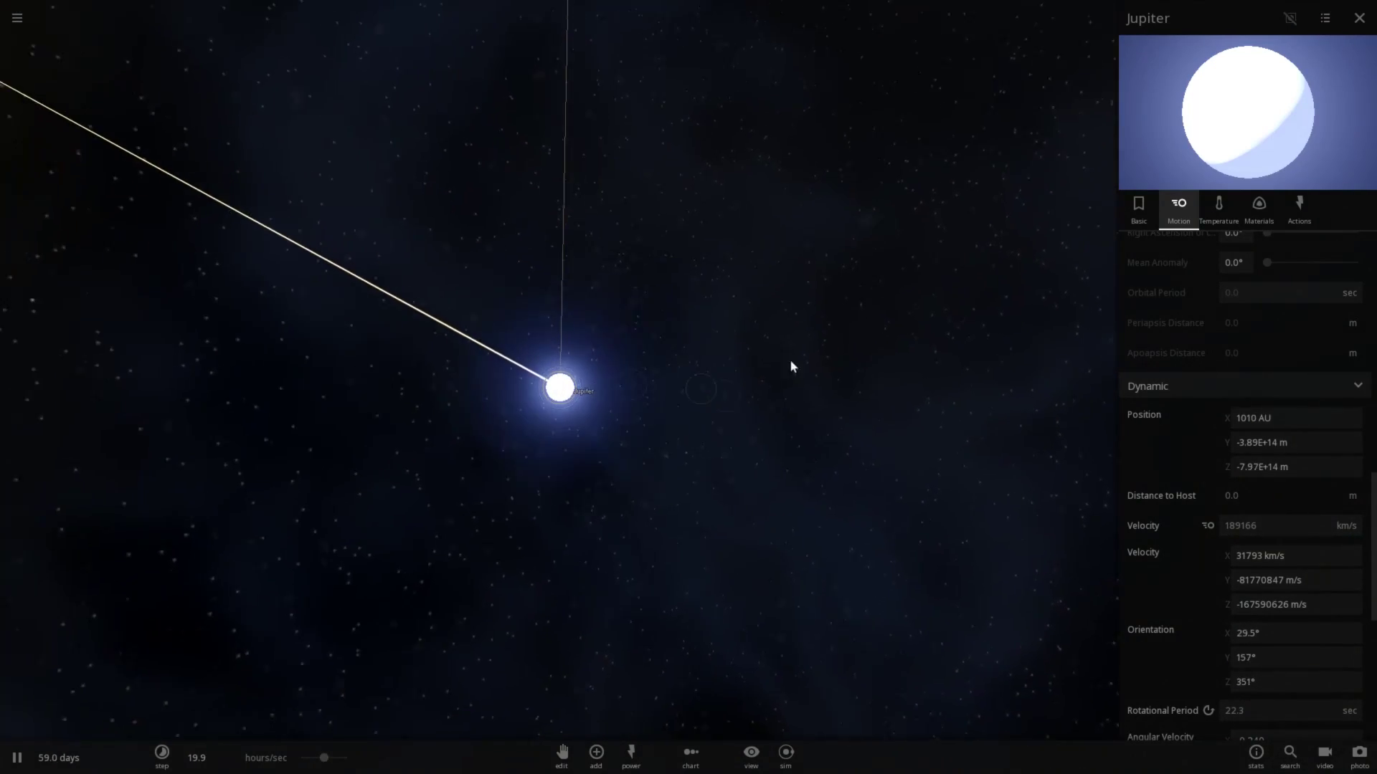
{"action": "left_click", "coordinate": [1205, 205]}
{"action": "left_click", "coordinate": [1190, 213]}
{"action": "left_click", "coordinate": [1146, 221]}
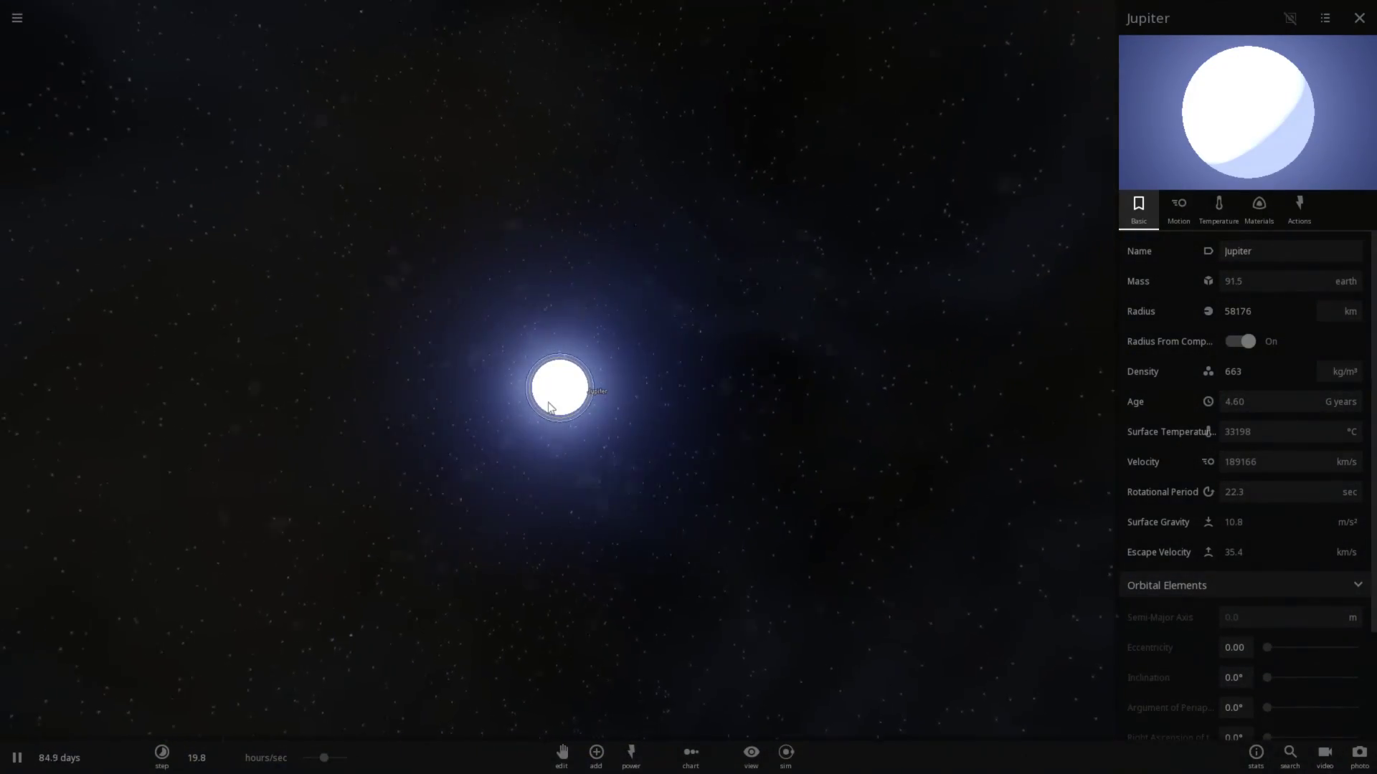
{"action": "left_click_drag", "start_coordinate": [548, 403], "coordinate": [754, 430]}
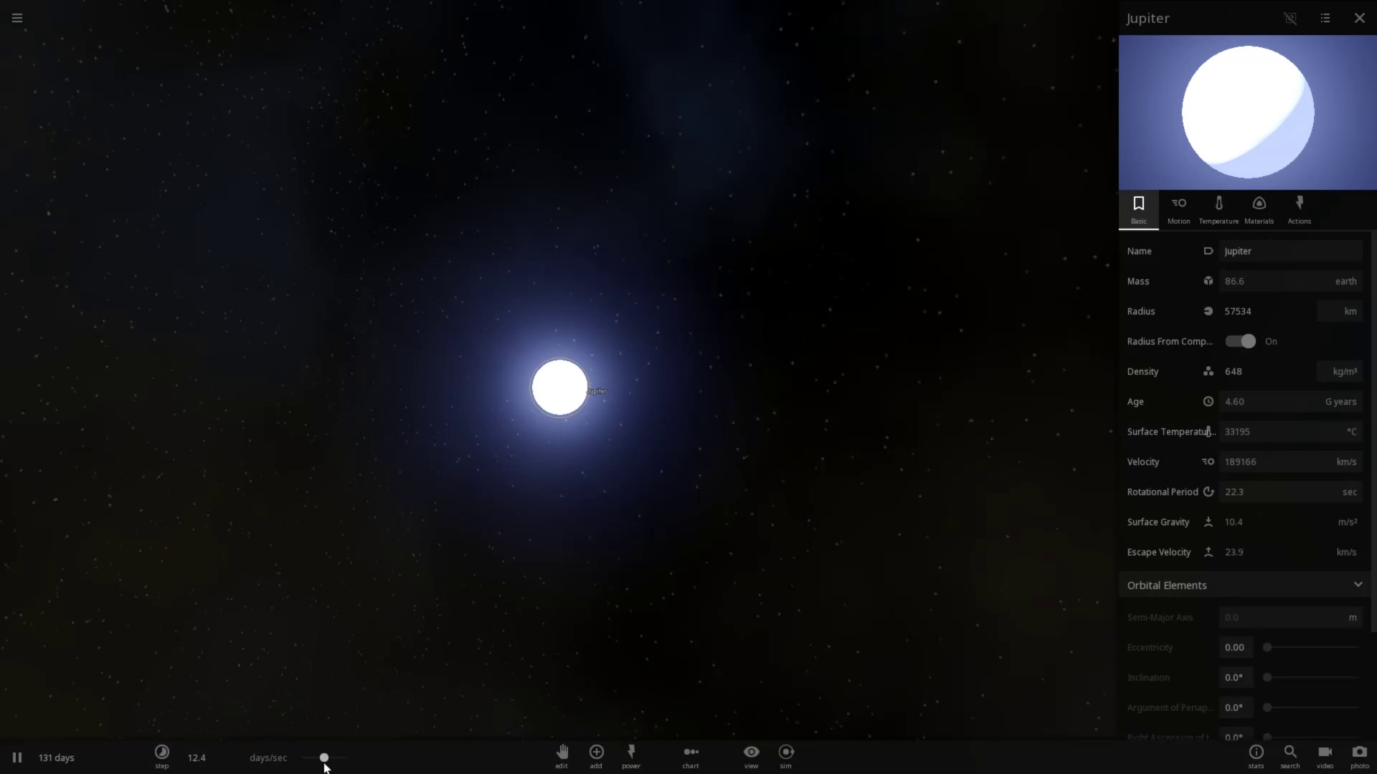
Speed the simulation up to about 3.8 months per second and examine Jupiter's remains up close
{"action": "left_click_drag", "start_coordinate": [344, 763], "coordinate": [344, 763]}
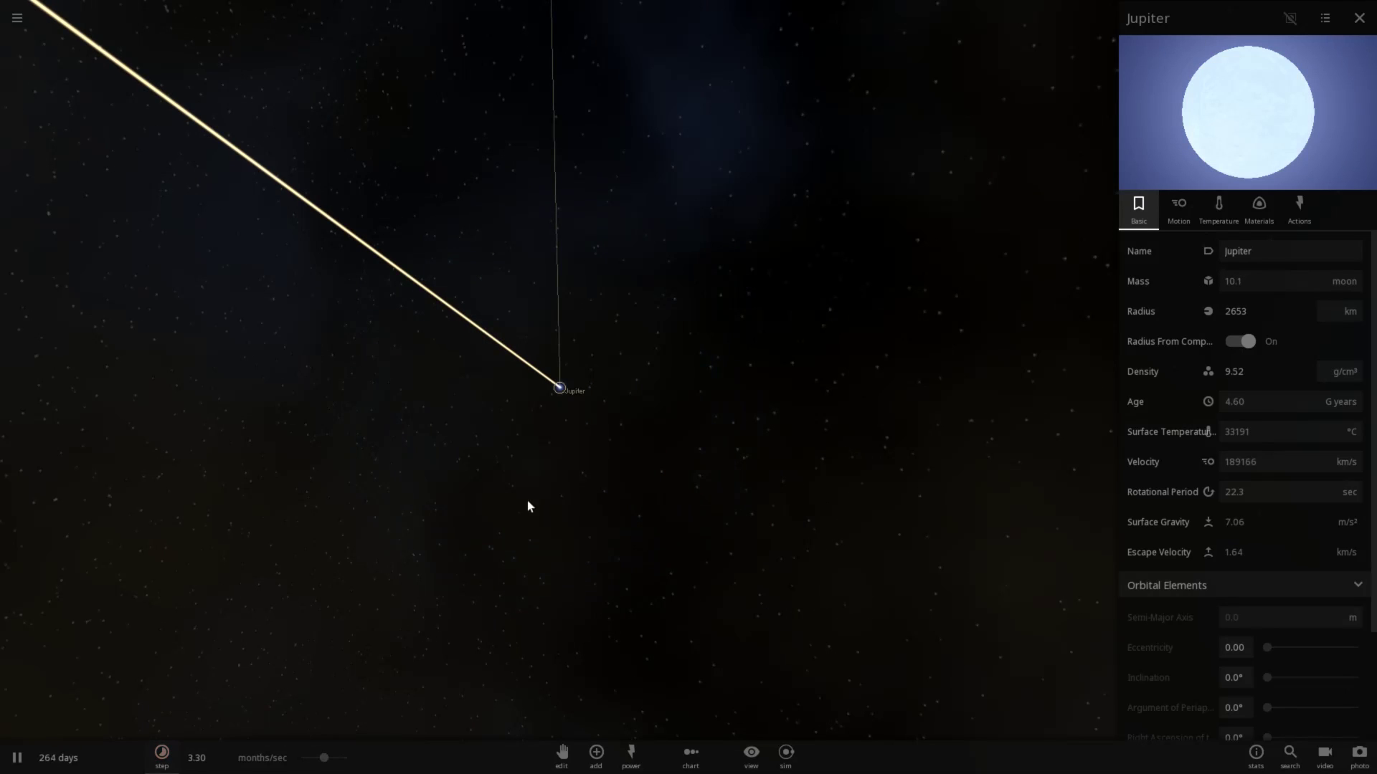
{"action": "scroll", "coordinate": [551, 463], "scroll_direction": "up", "scroll_amount": 5}
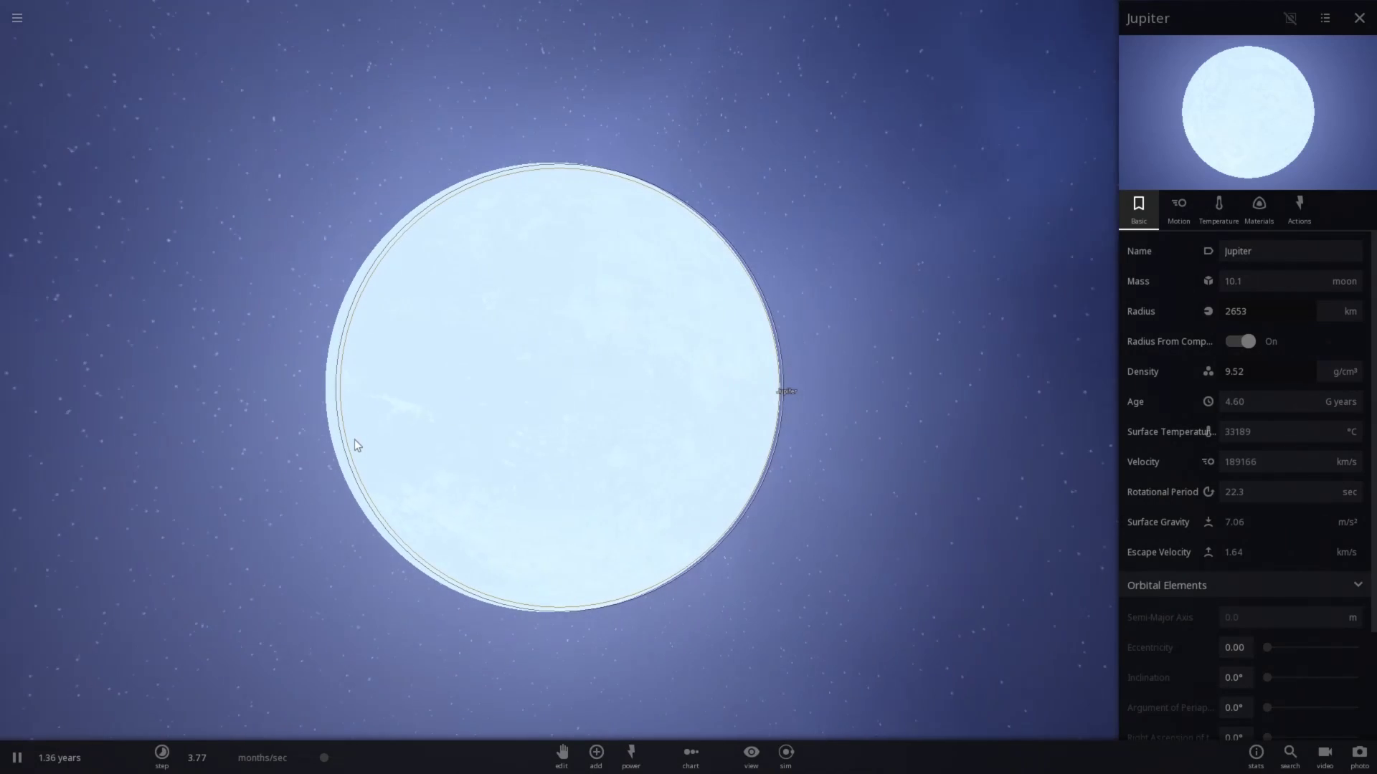
{"action": "scroll", "coordinate": [493, 410], "scroll_direction": "up", "scroll_amount": 2}
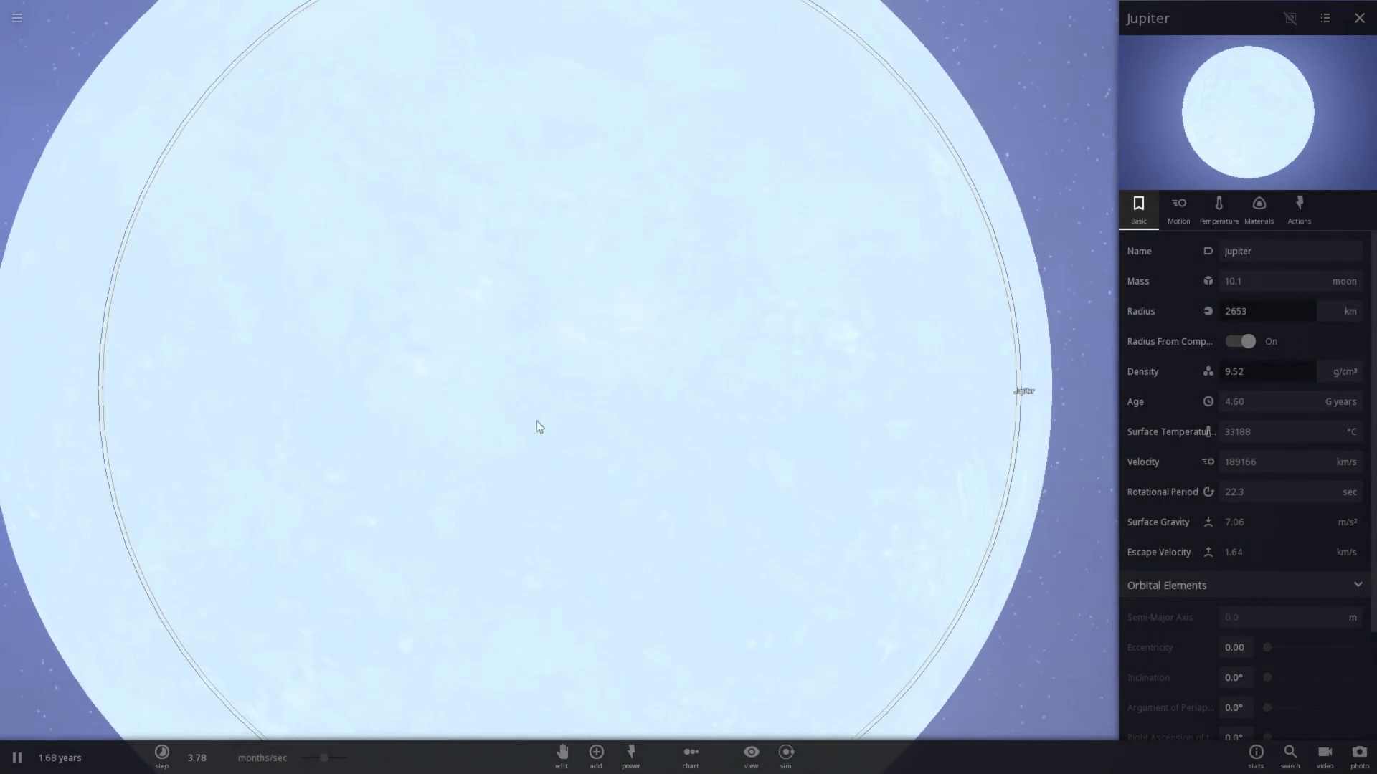
Inspect Jupiter's material composition and mass loss, viewing the glowing remnant from different distances
{"action": "left_click", "coordinate": [1255, 216]}
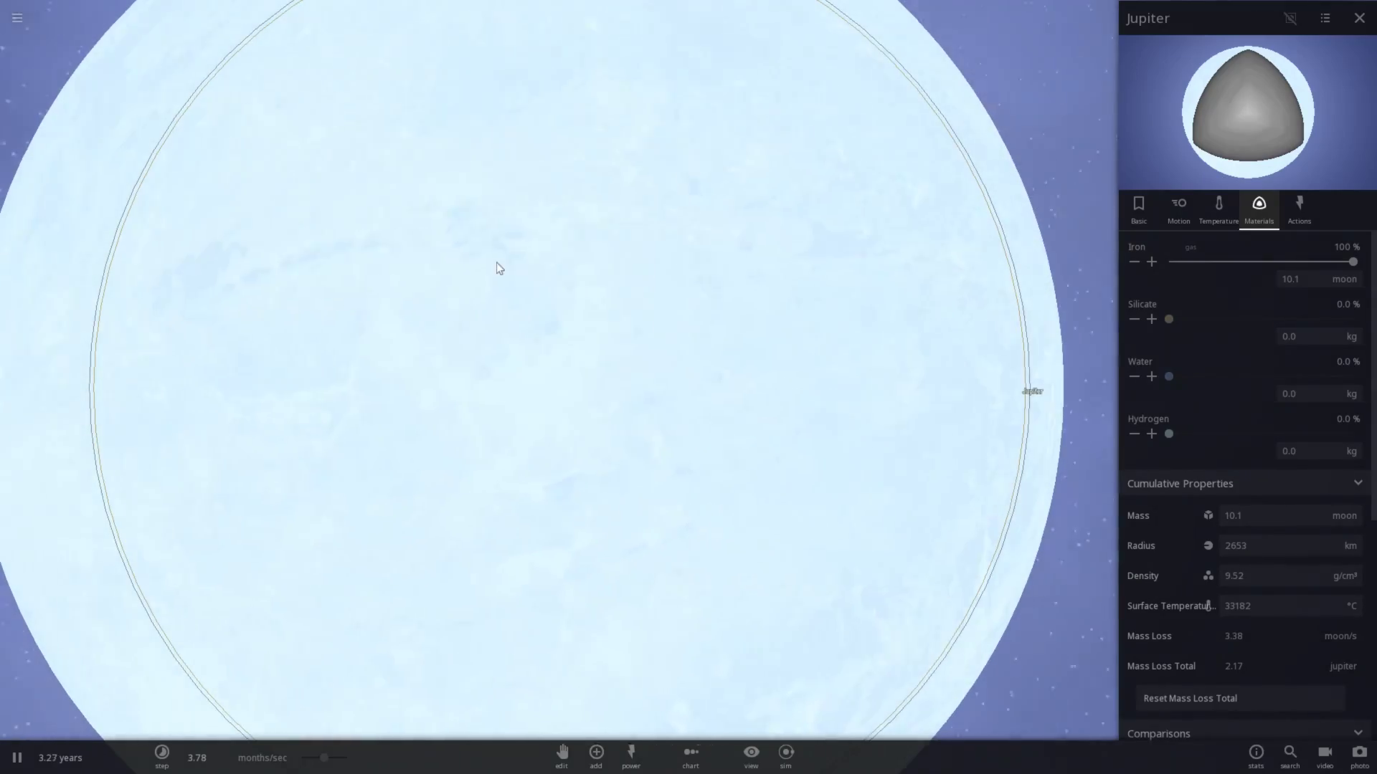
{"action": "scroll", "coordinate": [507, 258], "scroll_direction": "down", "scroll_amount": 6}
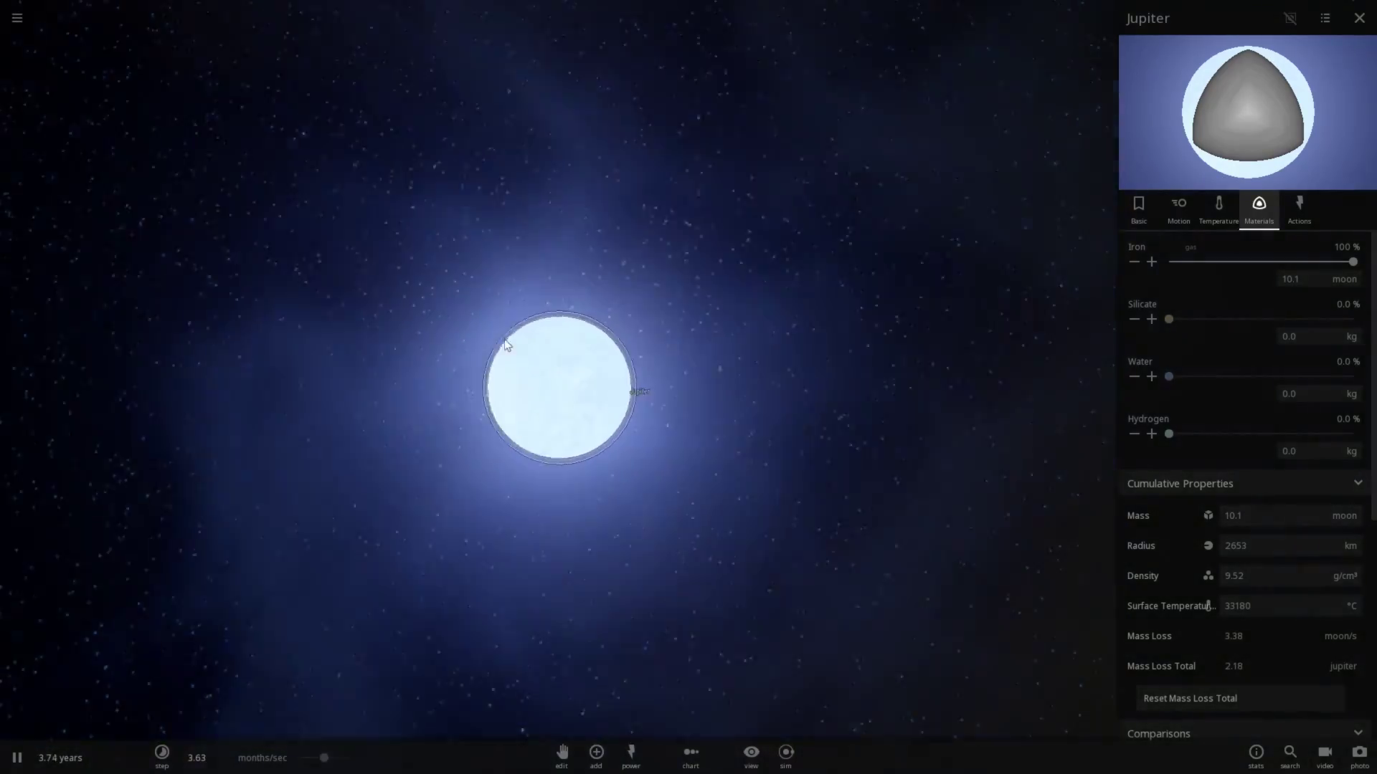
{"action": "left_click_drag", "start_coordinate": [505, 340], "coordinate": [575, 351]}
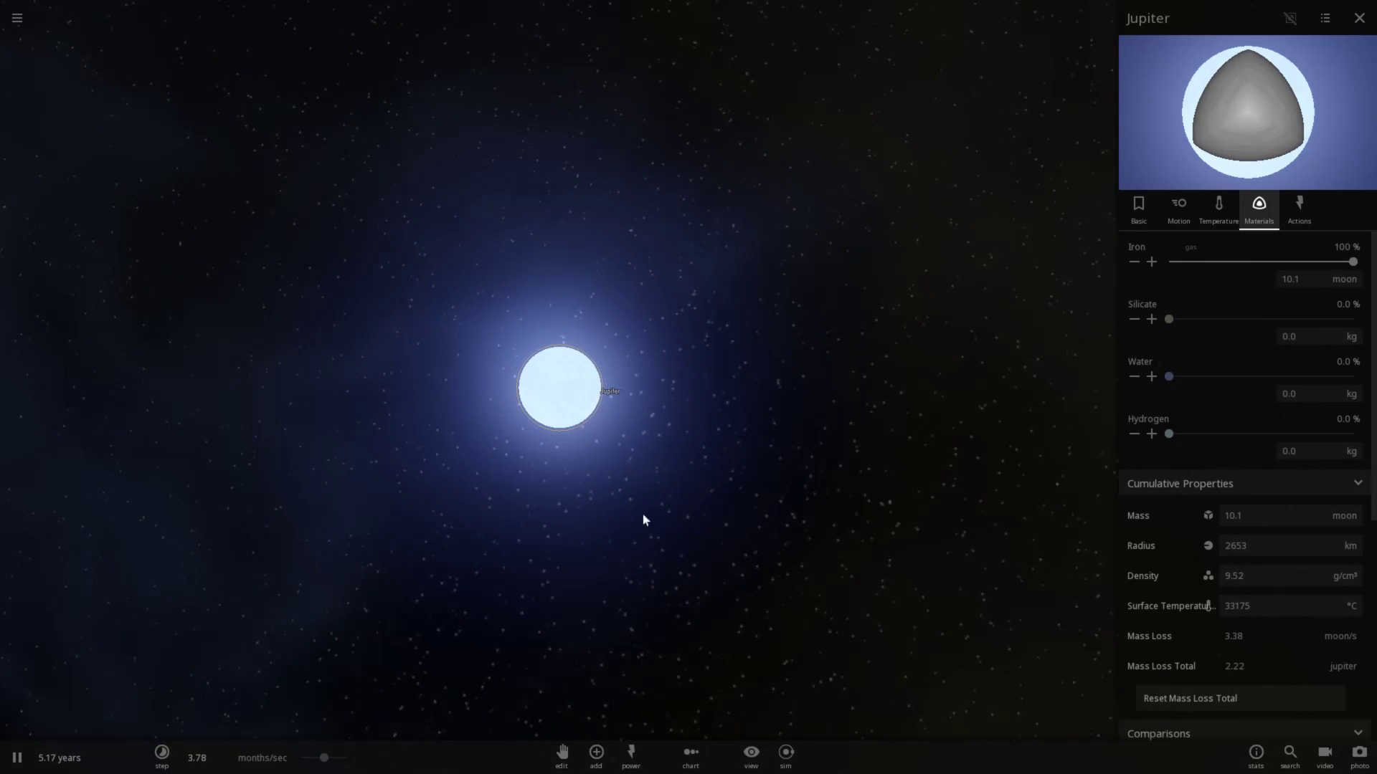
{"action": "scroll", "coordinate": [553, 511], "scroll_direction": "up", "scroll_amount": 8}
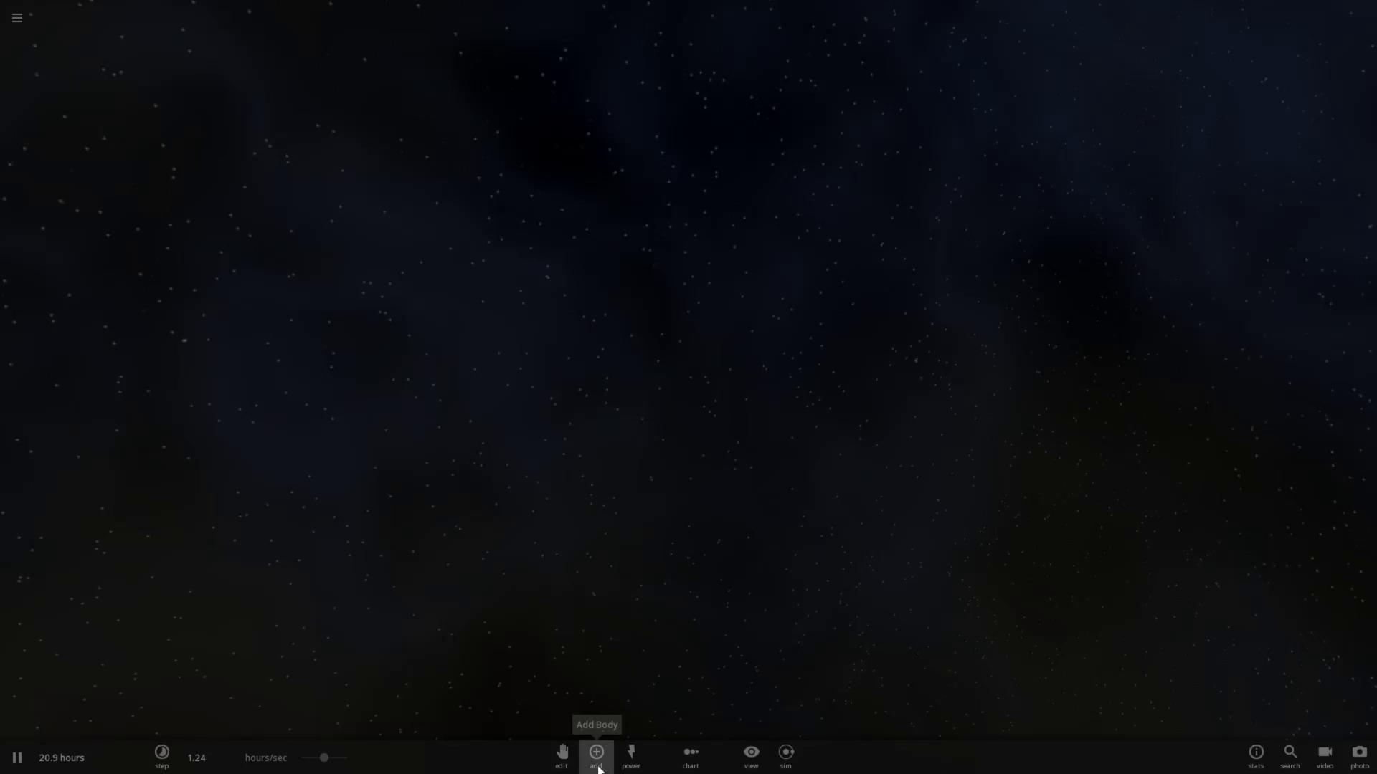
Find Jupiter among the planets available to add and place it as a still body in the empty simulation
{"action": "left_click", "coordinate": [597, 764]}
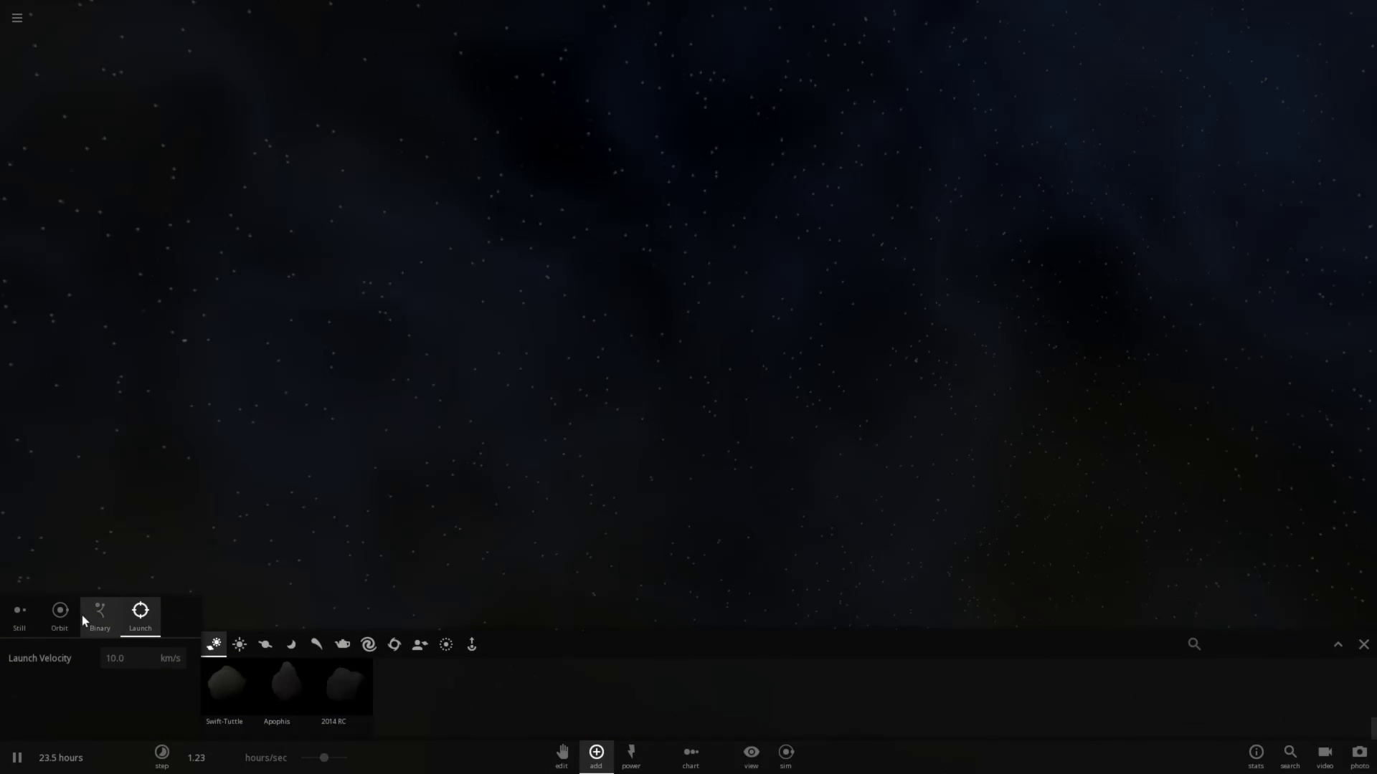
{"action": "left_click", "coordinate": [257, 642]}
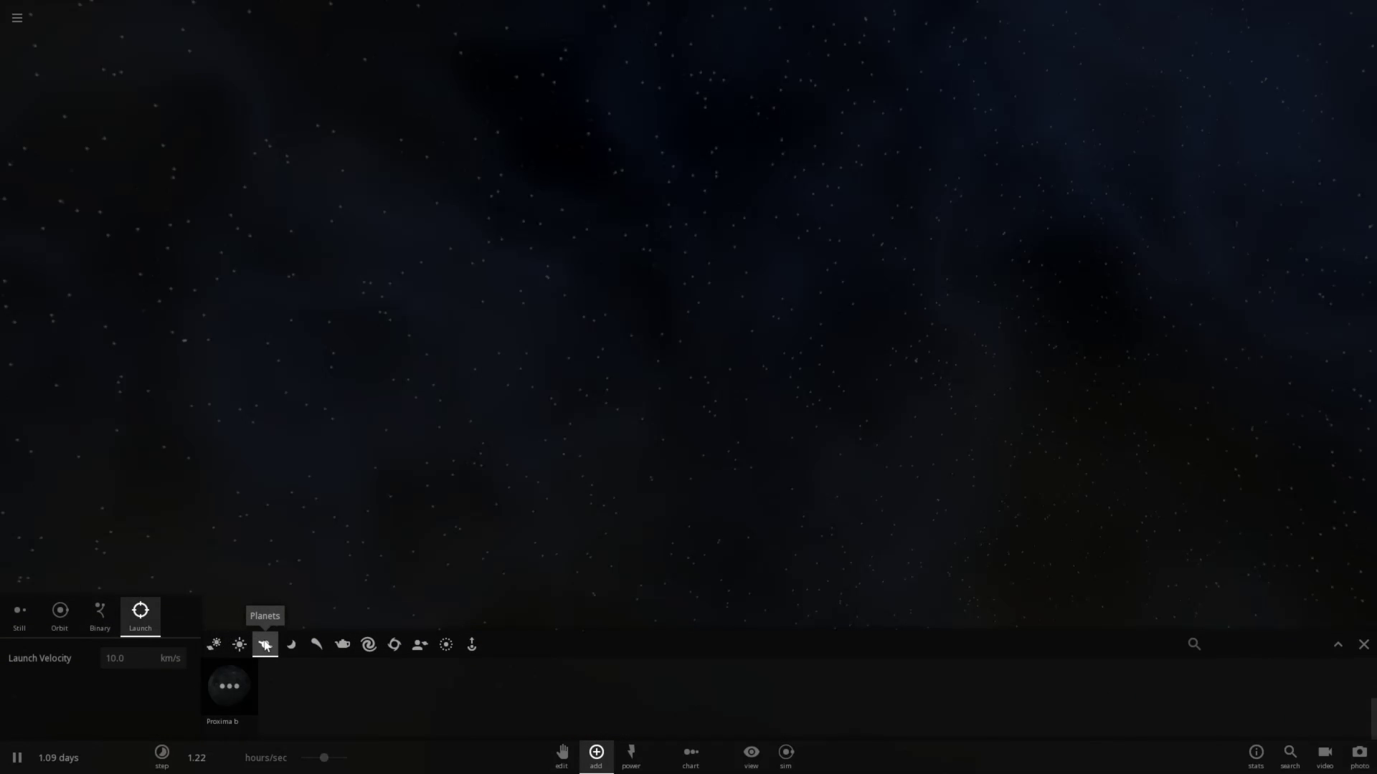
{"action": "left_click", "coordinate": [243, 643]}
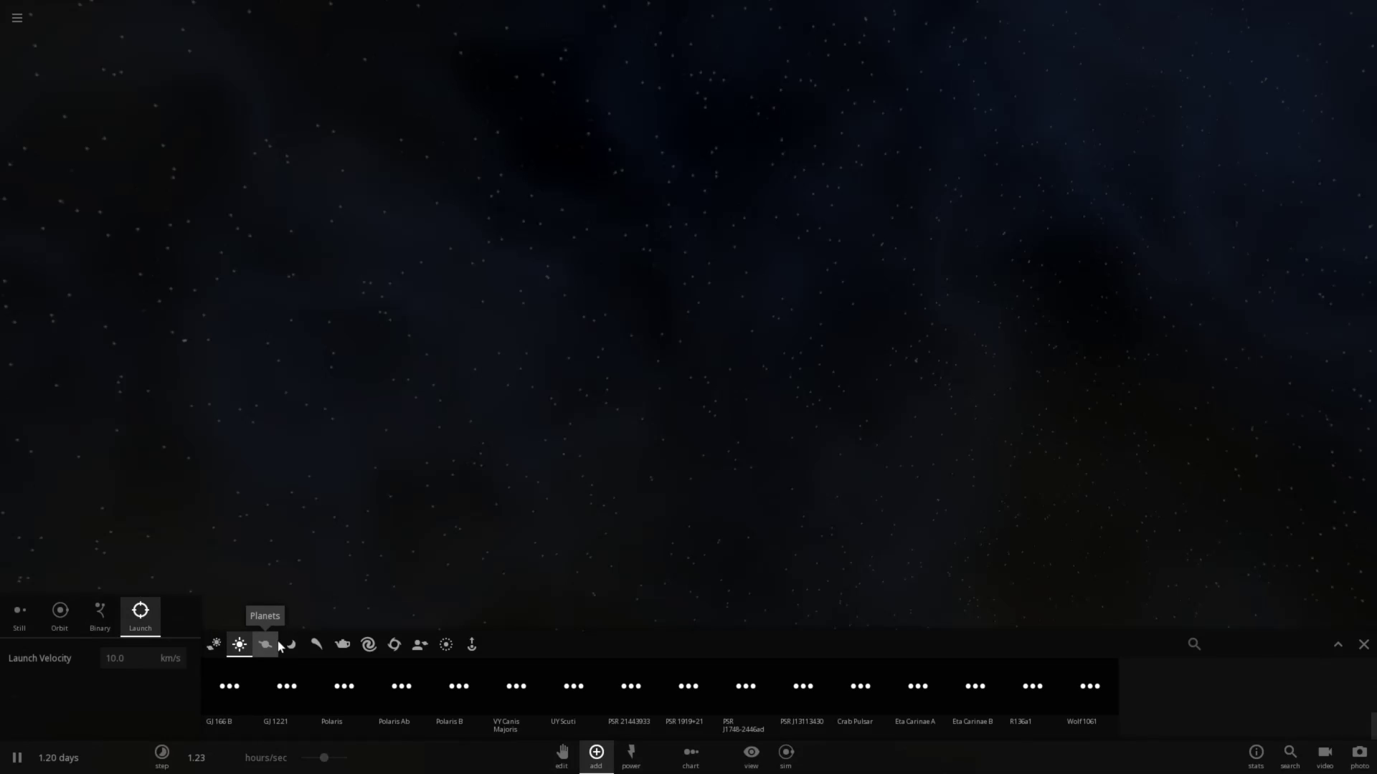
{"action": "left_click", "coordinate": [210, 645]}
{"action": "left_click", "coordinate": [242, 645]}
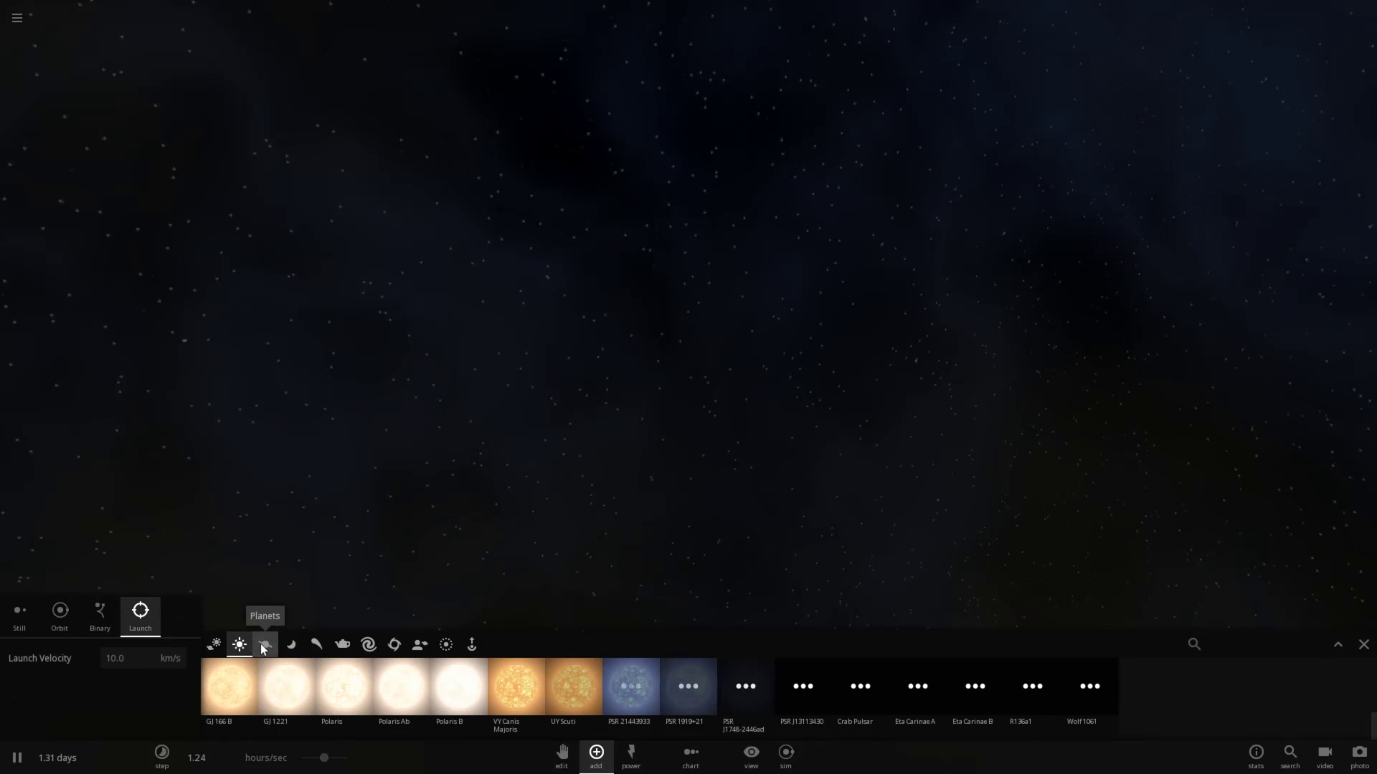
{"action": "left_click", "coordinate": [264, 646]}
{"action": "left_click", "coordinate": [317, 644]}
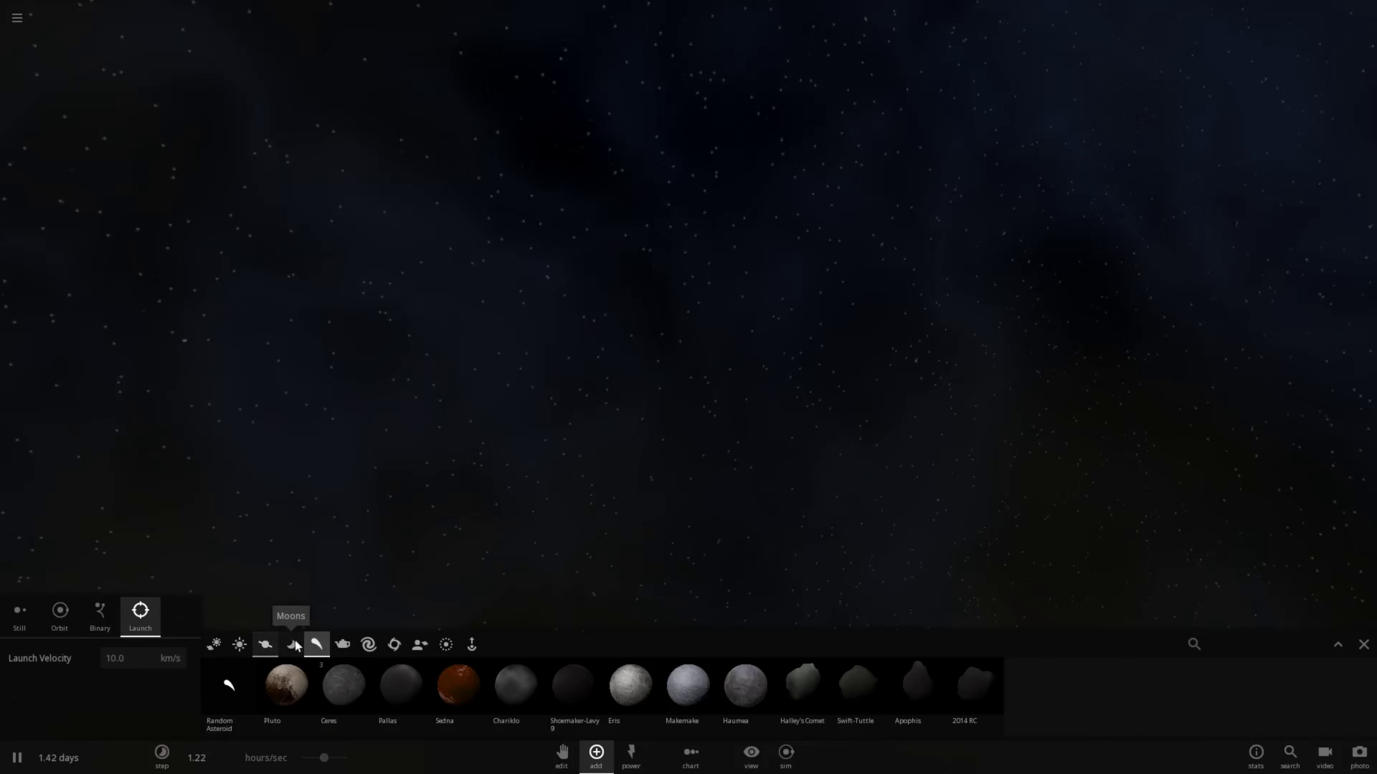
{"action": "left_click", "coordinate": [264, 646]}
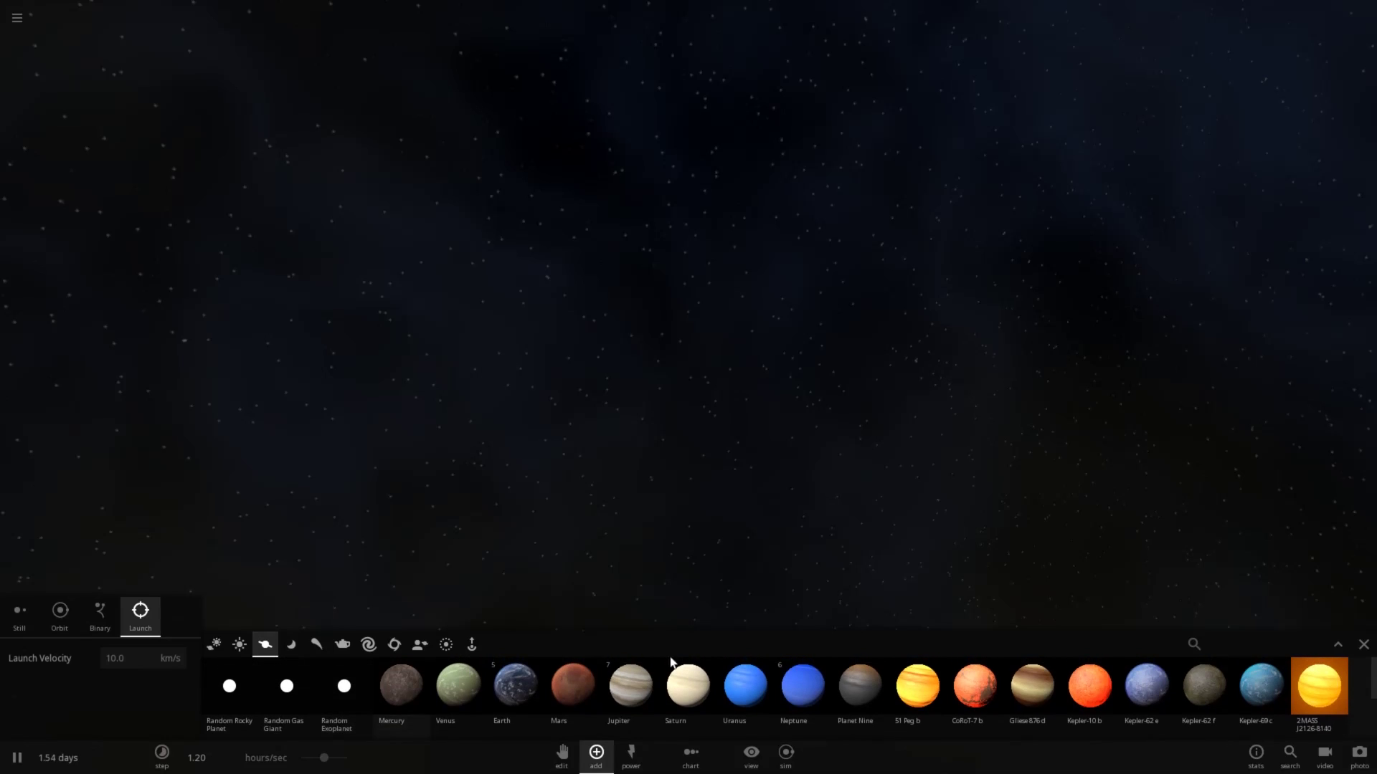
{"action": "left_click", "coordinate": [622, 690]}
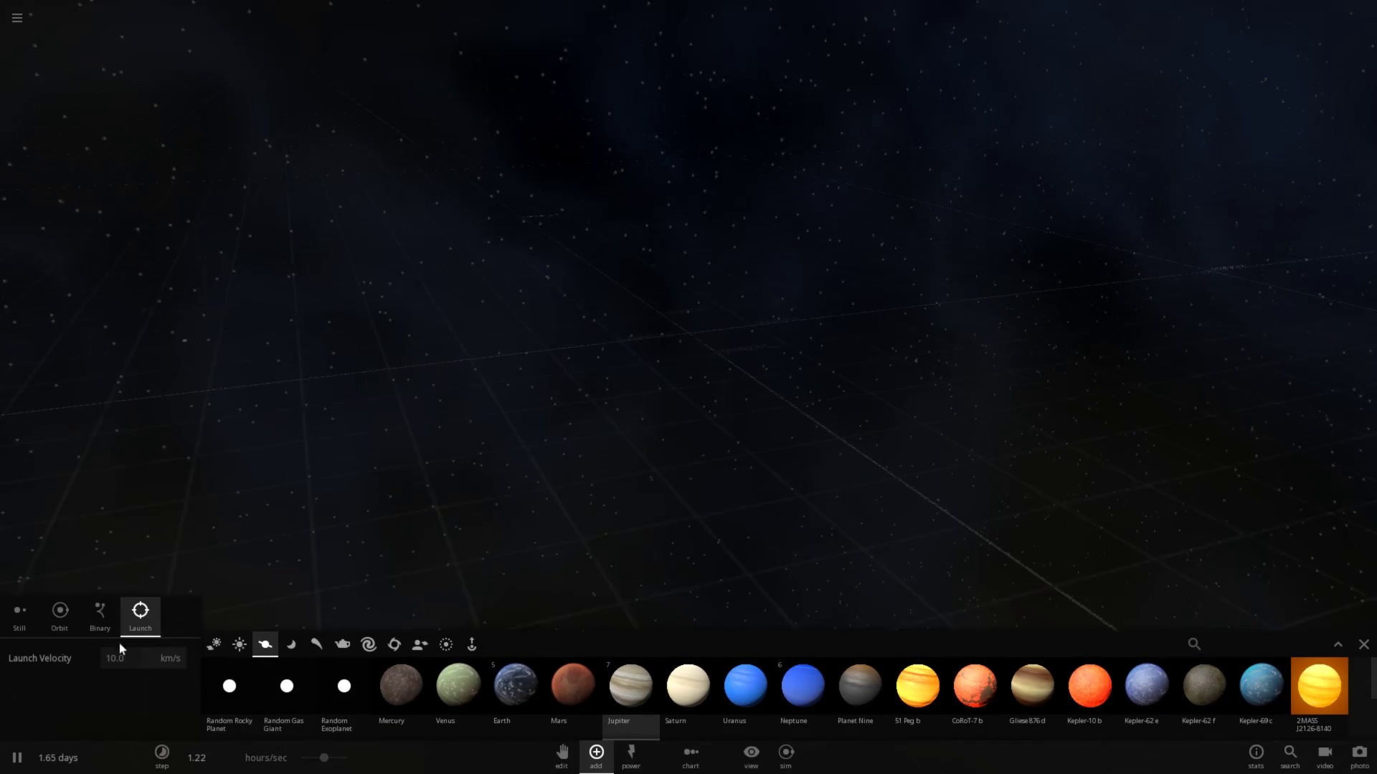
{"action": "left_click", "coordinate": [23, 613]}
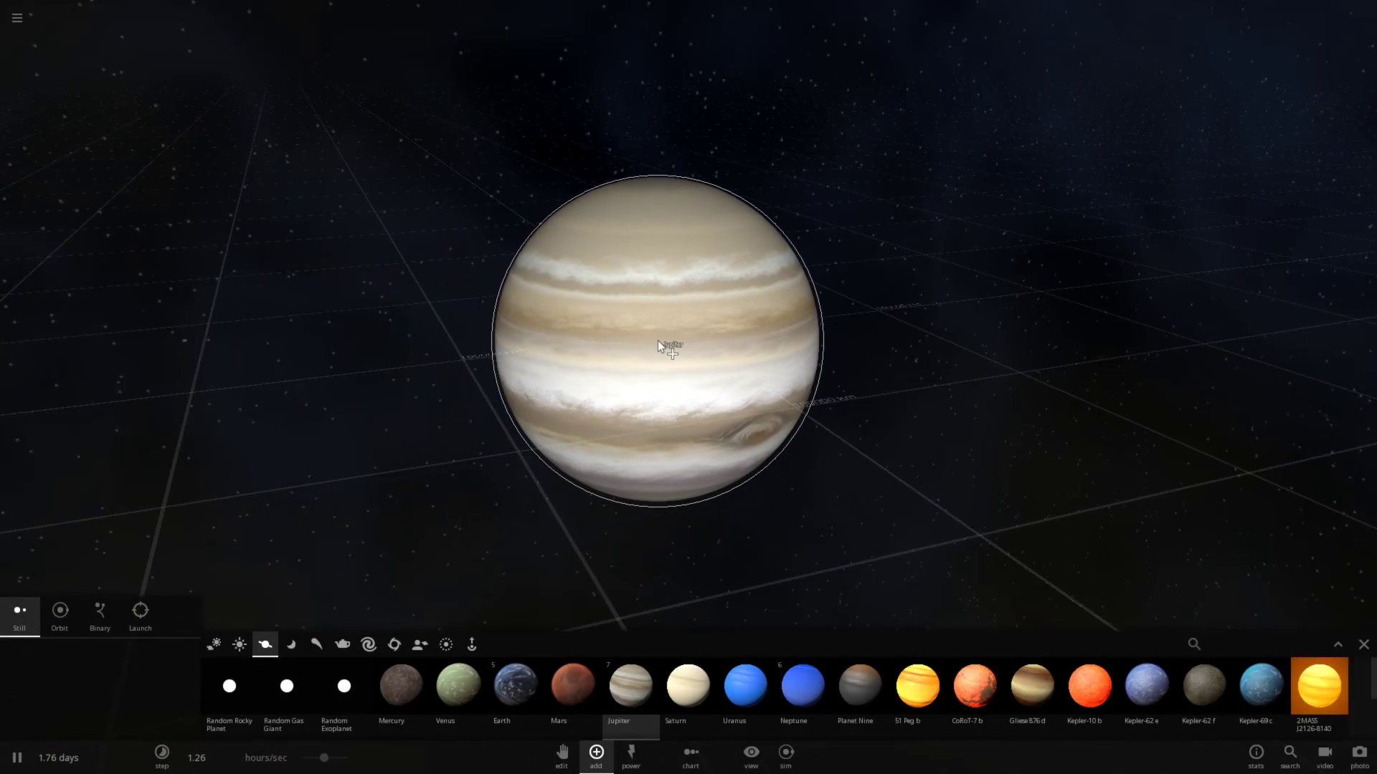
{"action": "left_click", "coordinate": [664, 337]}
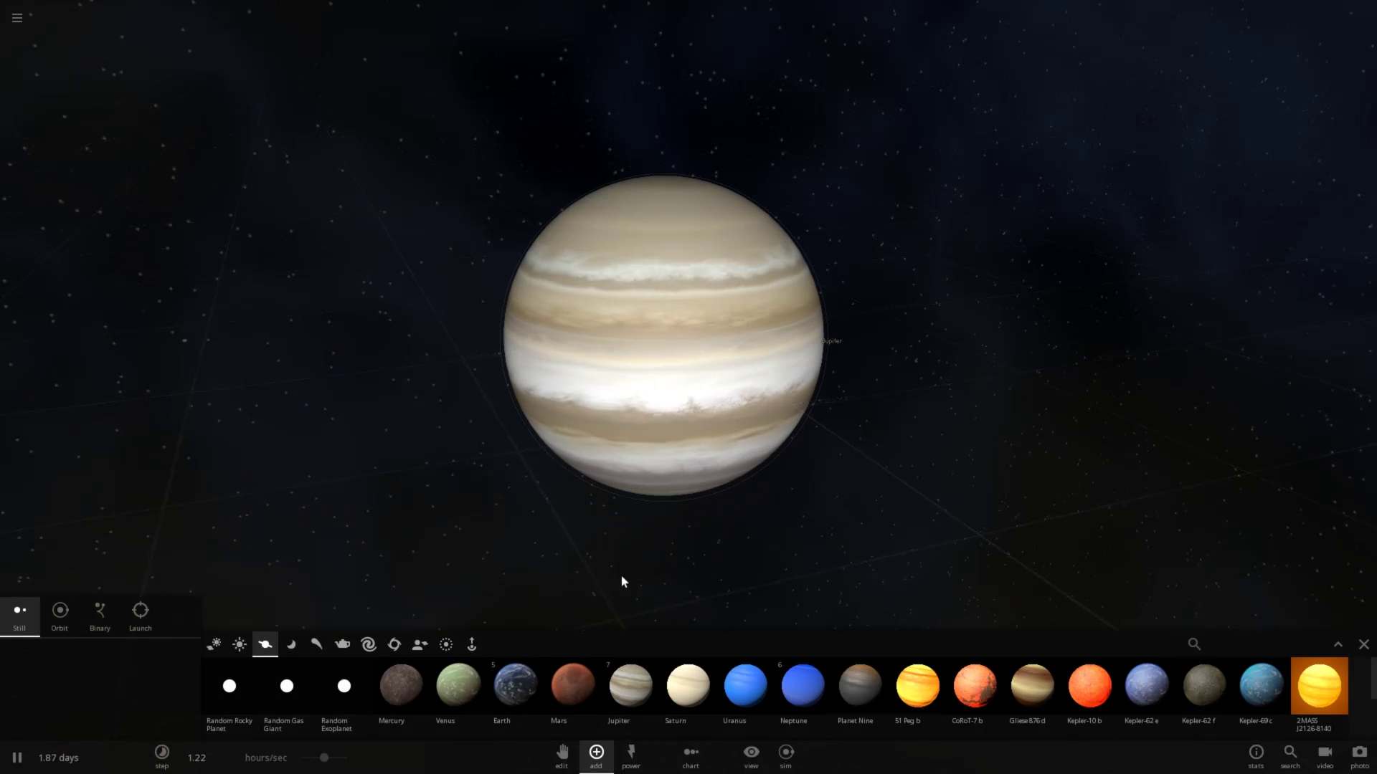
Choose Saturn as the next body to launch and set its launch velocity to 0.25 lightspeed
{"action": "left_click", "coordinate": [687, 686]}
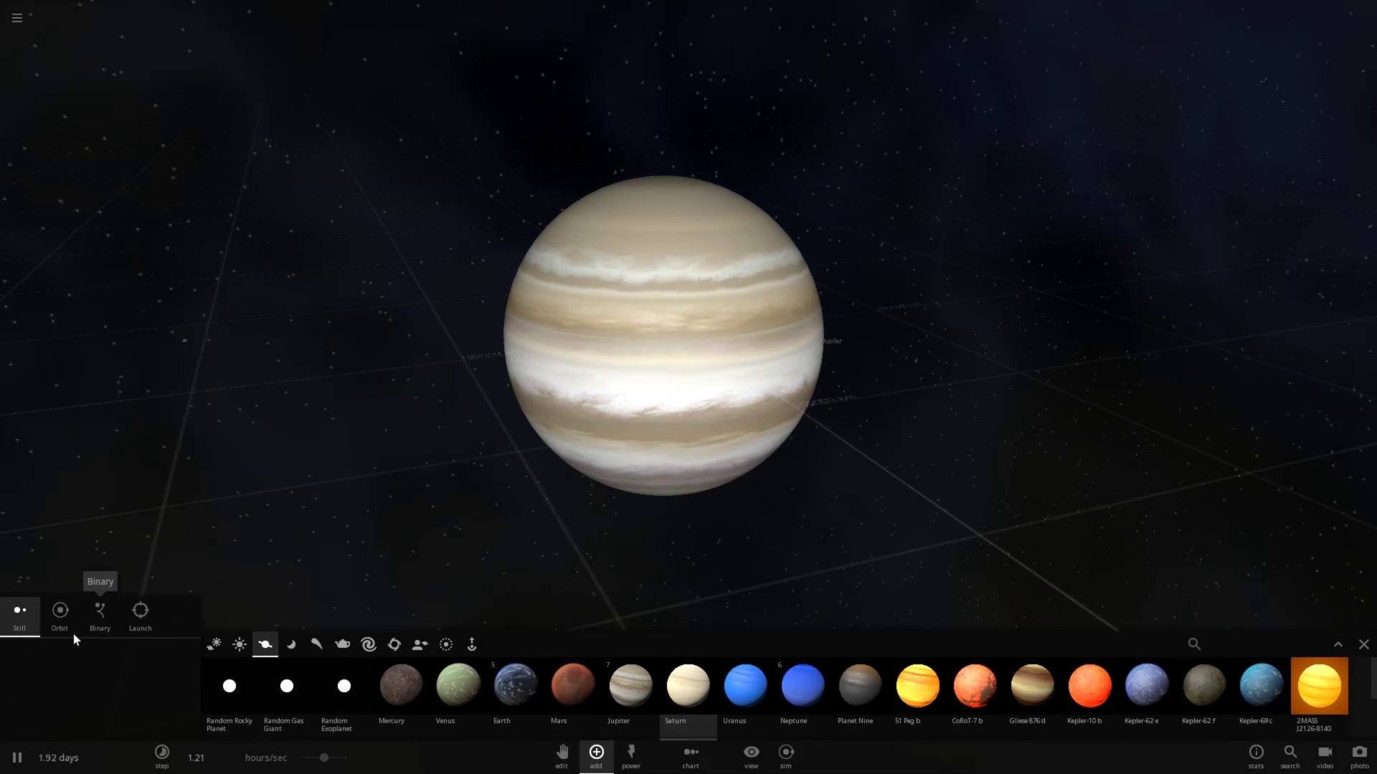
{"action": "left_click", "coordinate": [147, 610]}
{"action": "scroll", "coordinate": [488, 334], "scroll_direction": "down", "scroll_amount": 3}
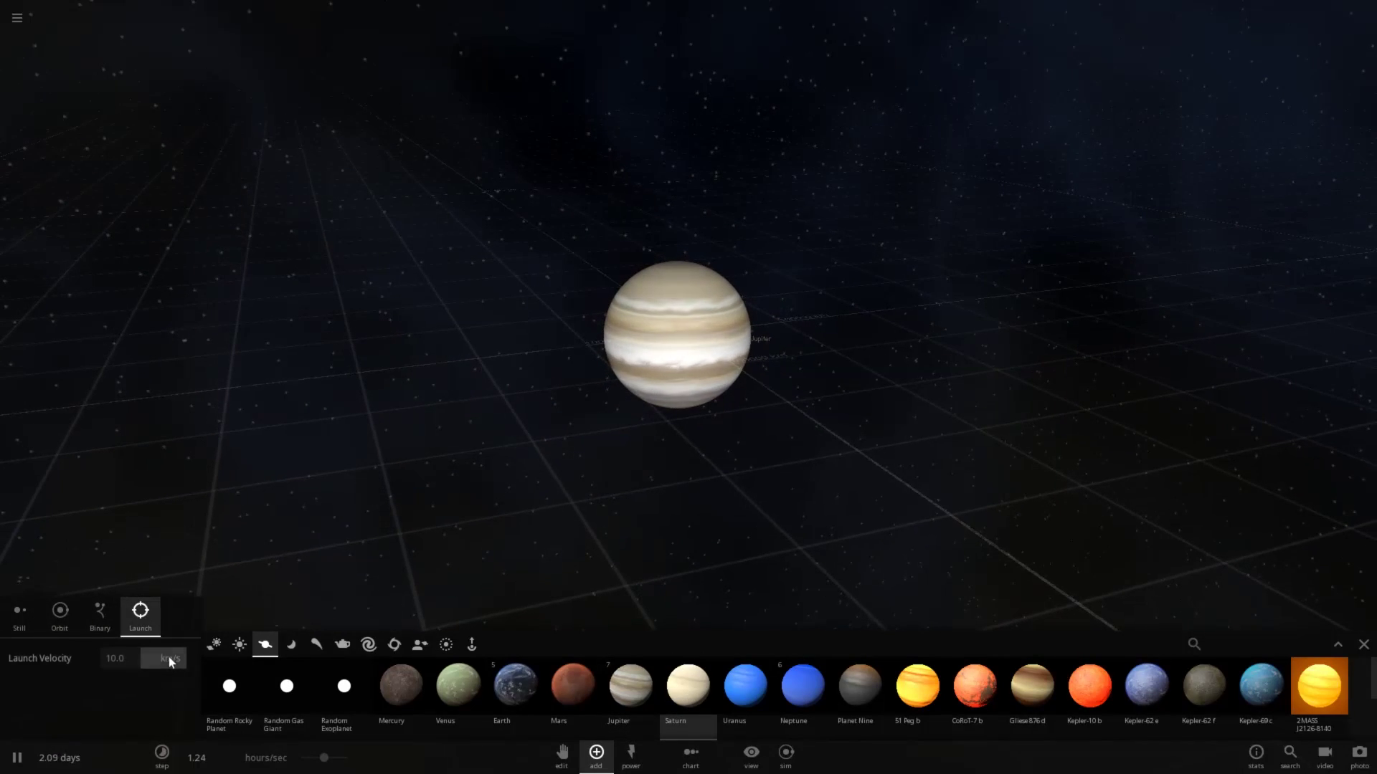
{"action": "left_click", "coordinate": [176, 635]}
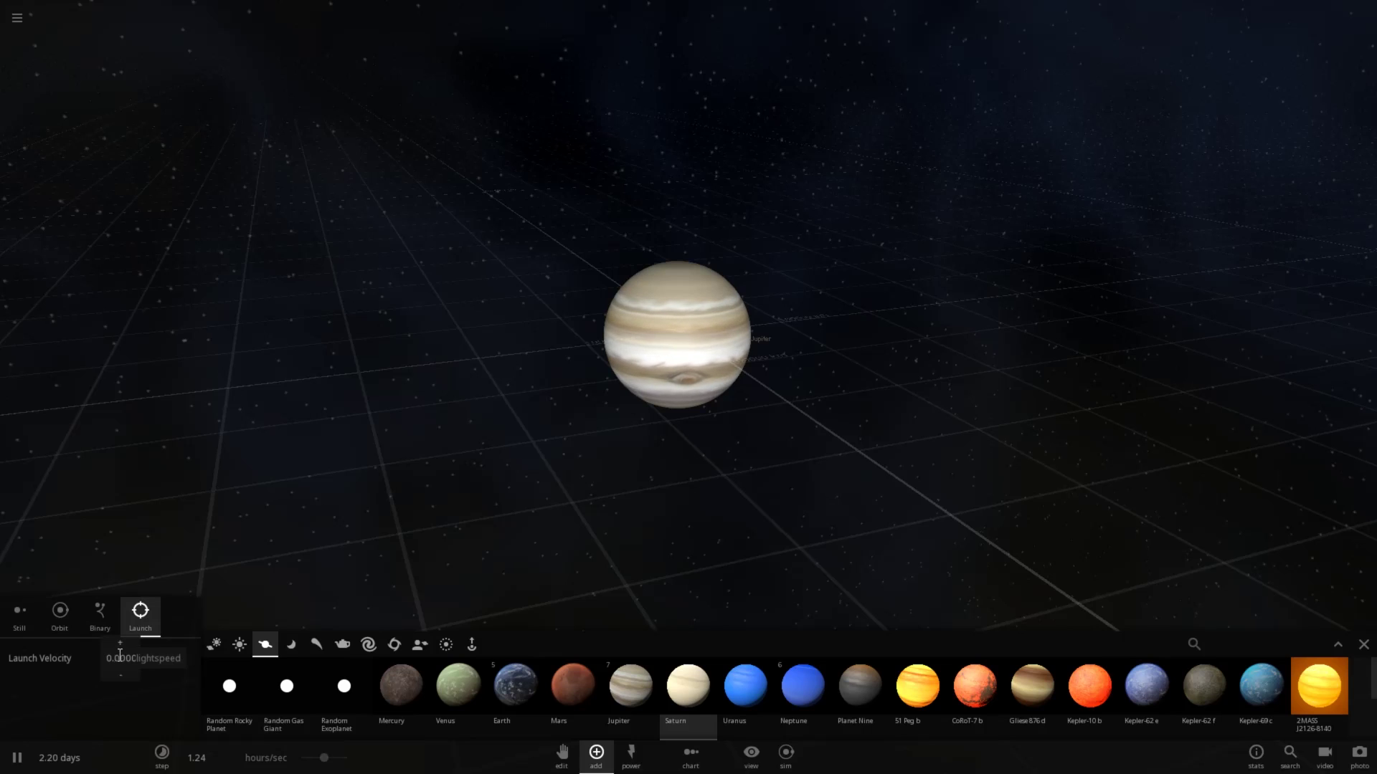
{"action": "key", "text": "BackSpace"}
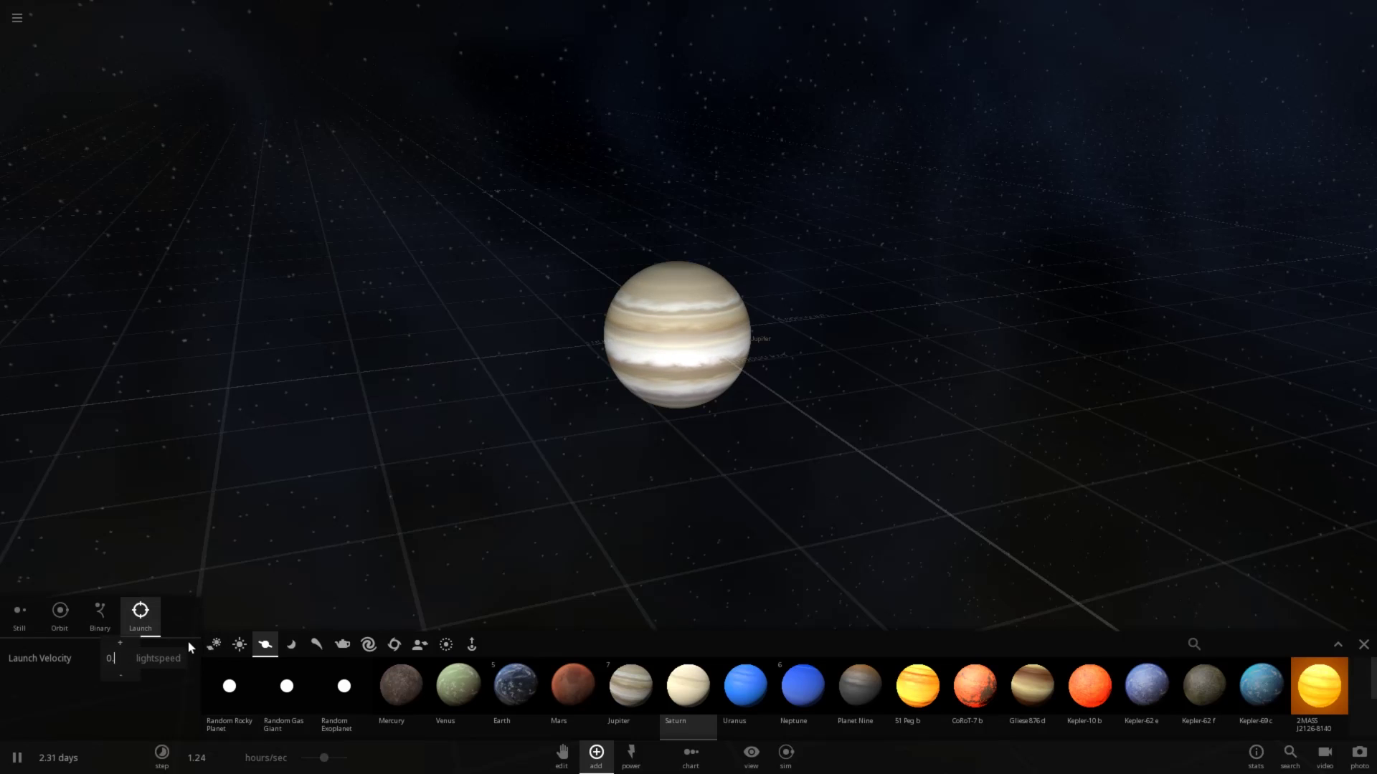
{"action": "type", "text": "25"}
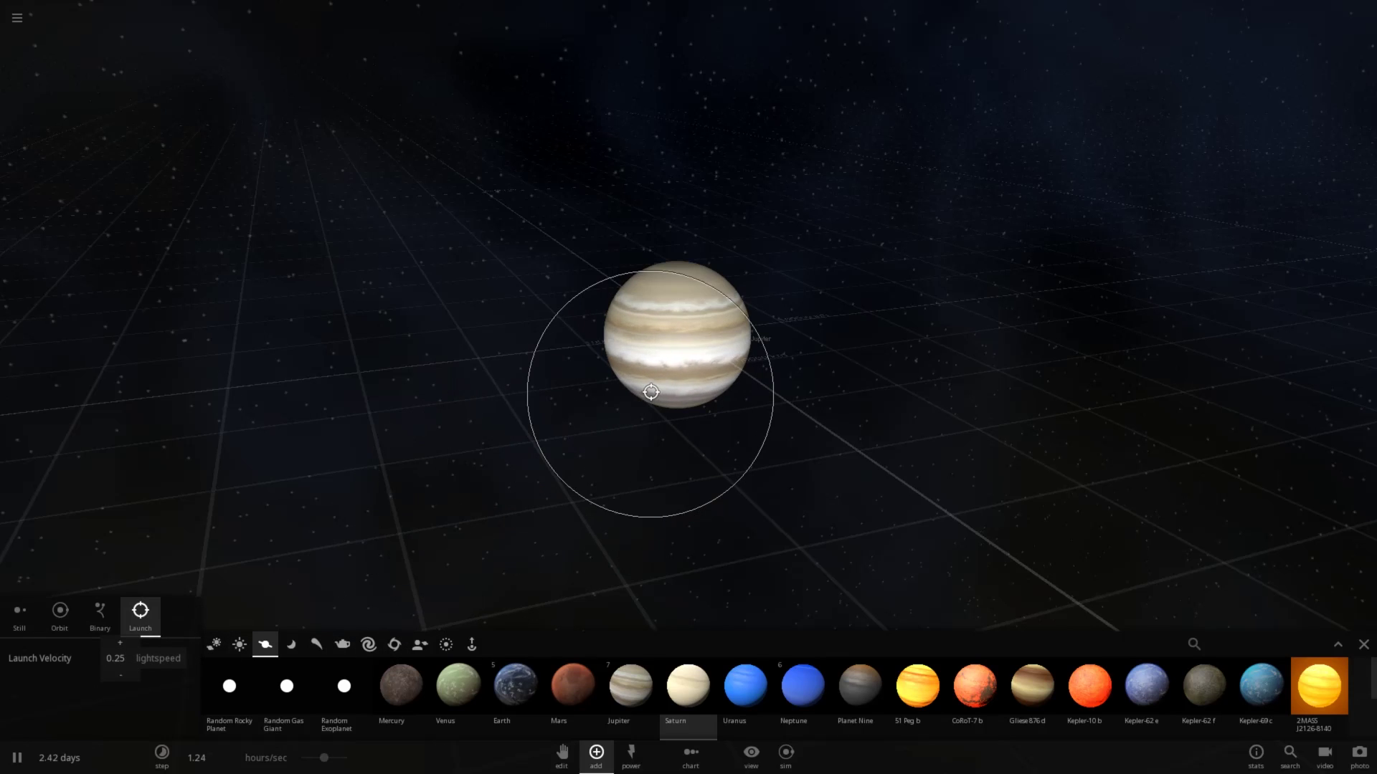
{"action": "scroll", "coordinate": [651, 392], "scroll_direction": "down", "scroll_amount": 3}
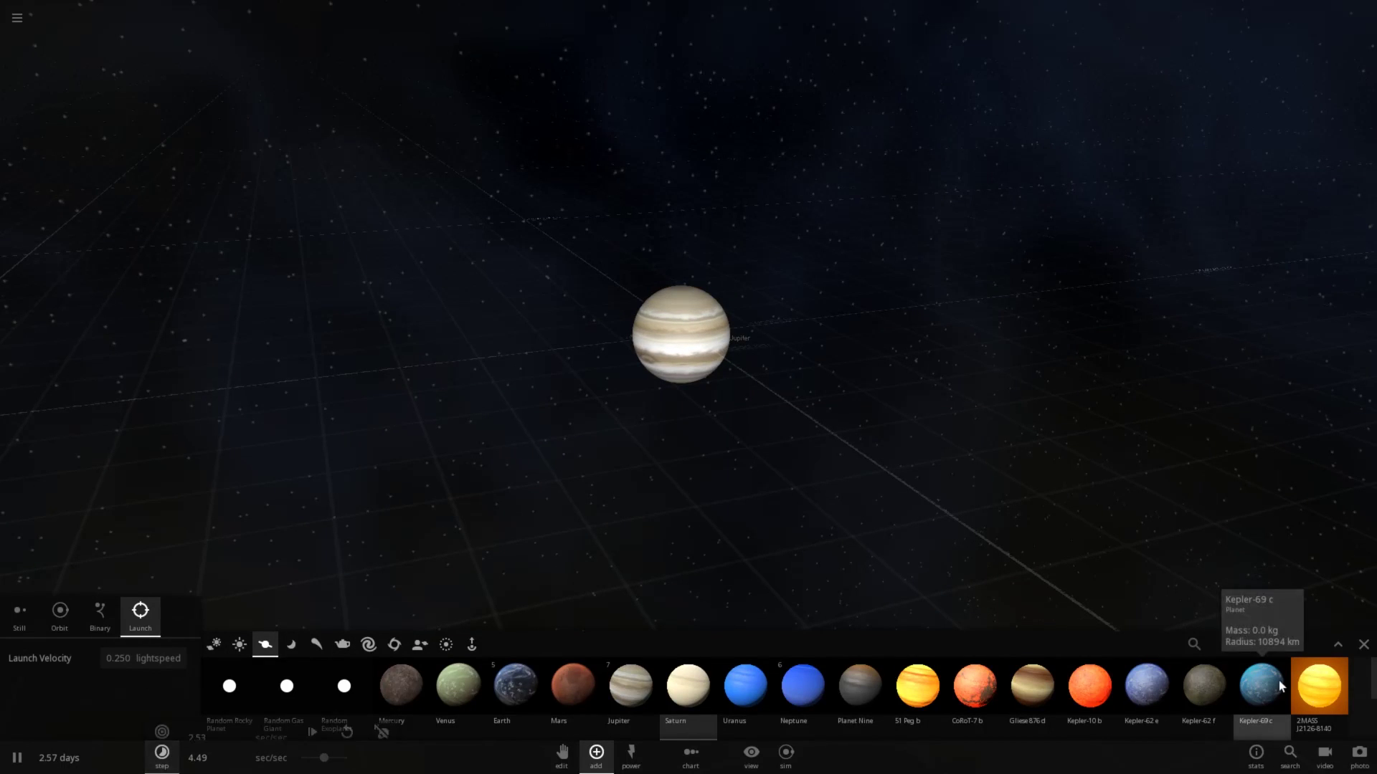
Launch Saturn at the still Jupiter with a launch velocity of 74948 km/s
{"action": "left_click", "coordinate": [1364, 644]}
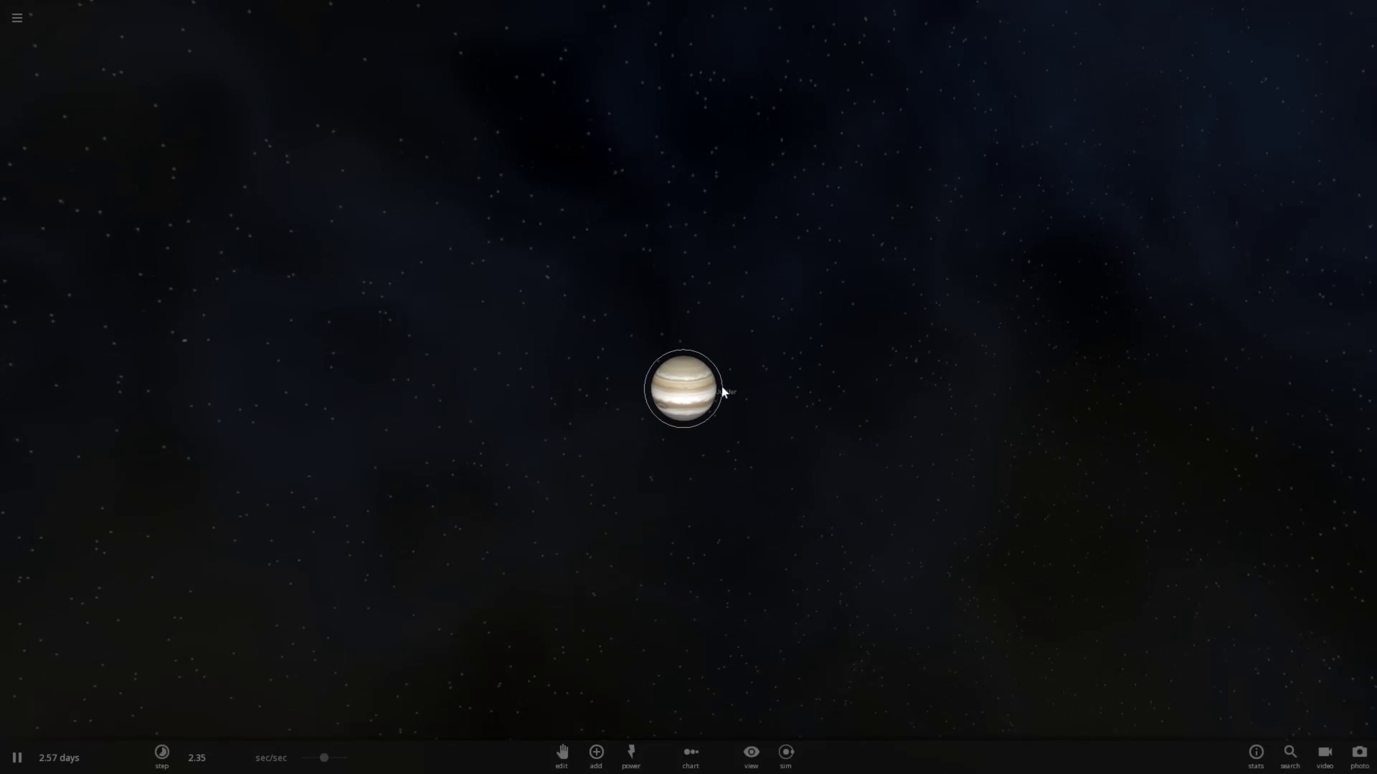
{"action": "left_click", "coordinate": [601, 754]}
{"action": "left_click", "coordinate": [974, 701]}
{"action": "left_click", "coordinate": [672, 341]}
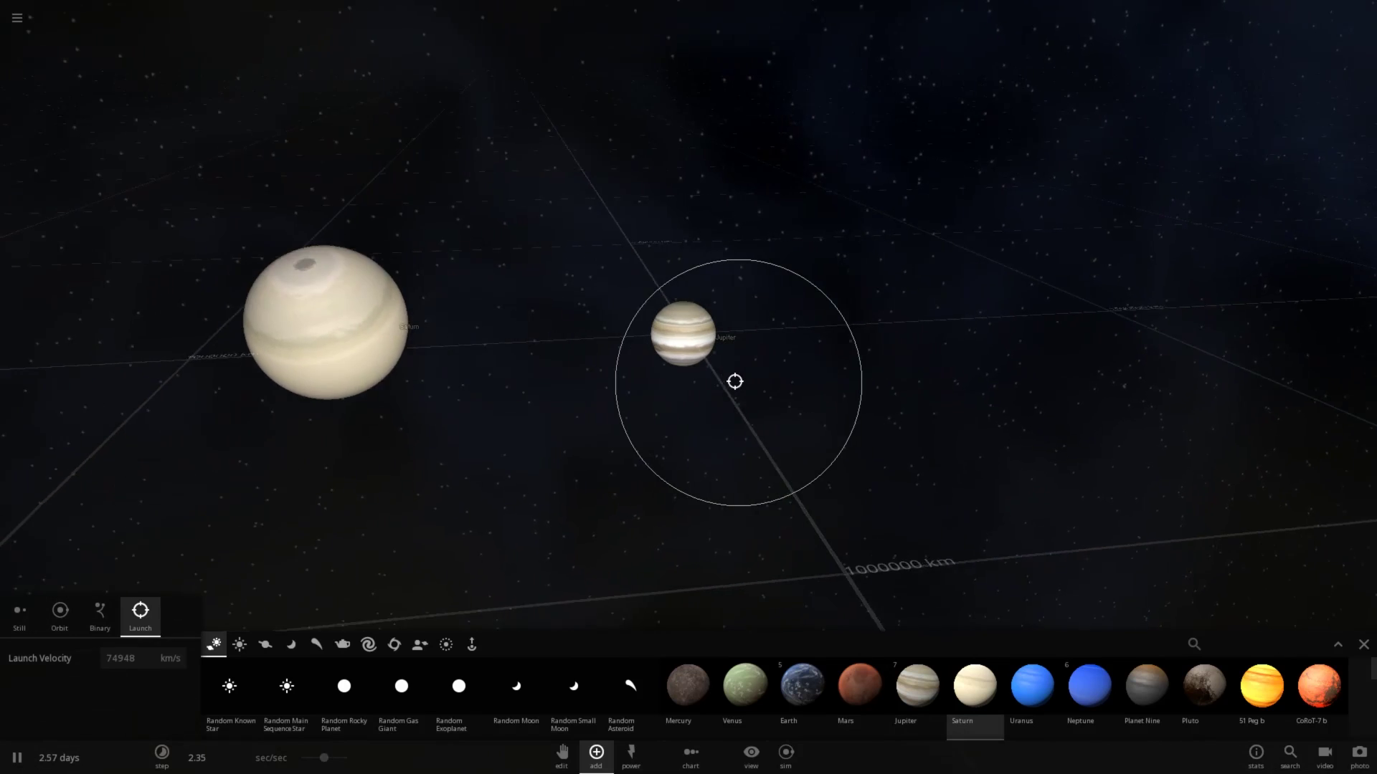
{"action": "left_click", "coordinate": [1362, 644]}
{"action": "left_click_drag", "start_coordinate": [1025, 566], "coordinate": [876, 531]}
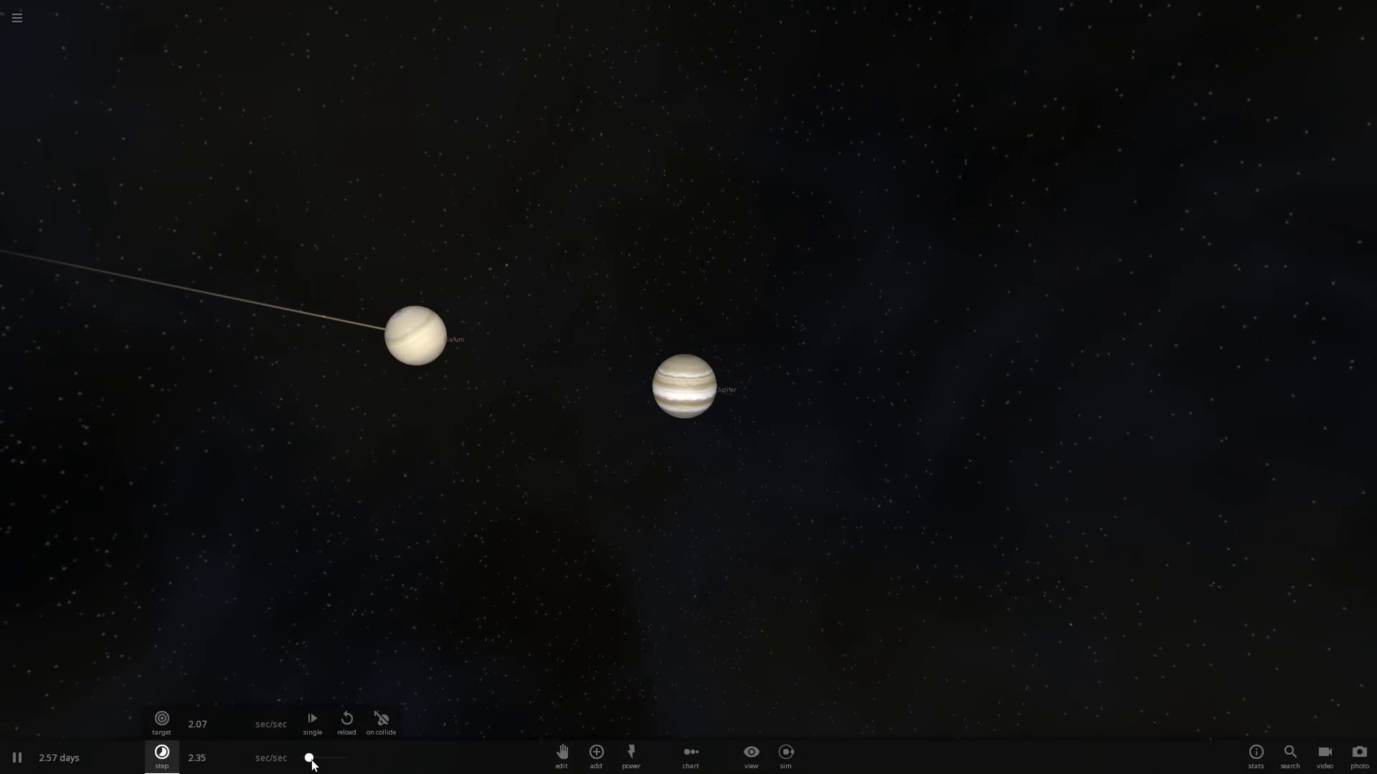
Slow the simulation to about 400 milliseconds per second and watch Saturn collide with Jupiter up close
{"action": "scroll", "coordinate": [640, 497], "scroll_direction": "up", "scroll_amount": 5}
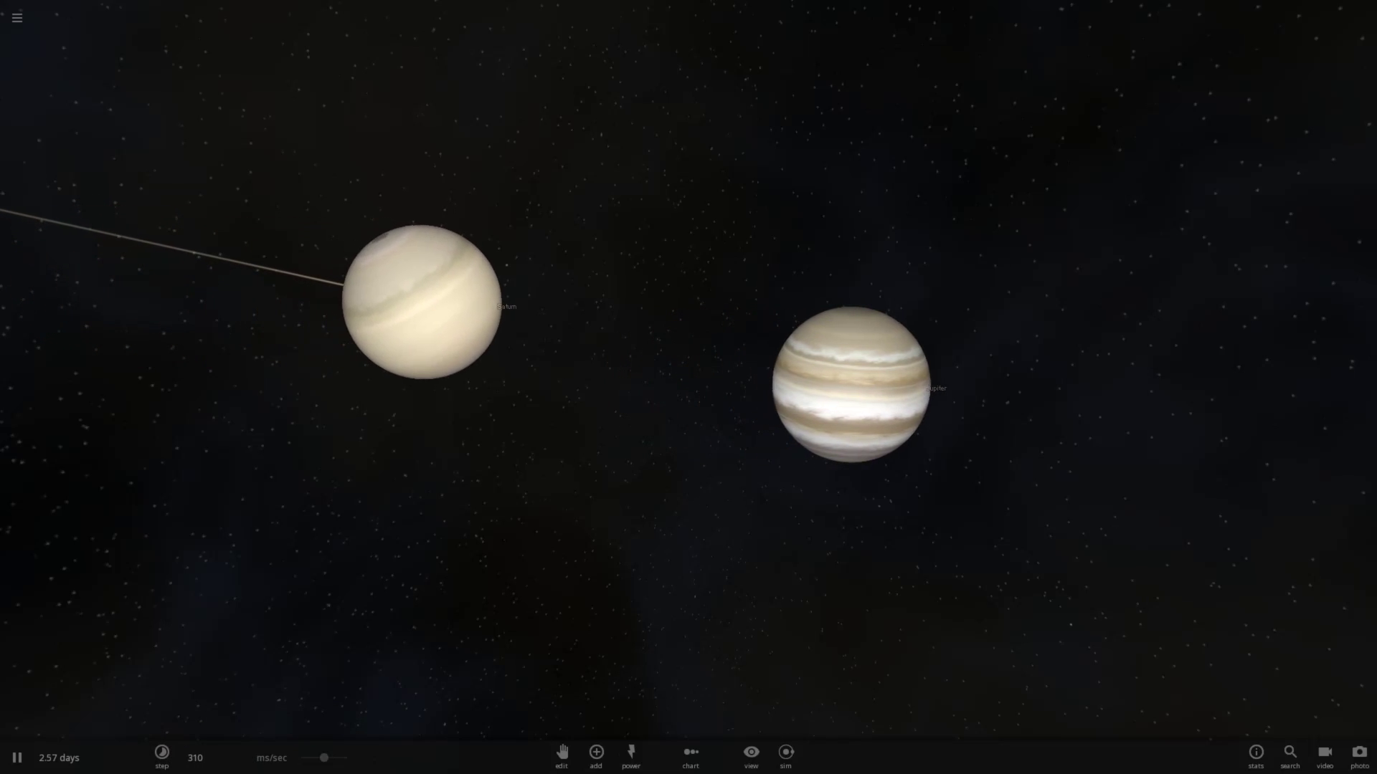
{"action": "left_click_drag", "start_coordinate": [324, 760], "coordinate": [329, 760]}
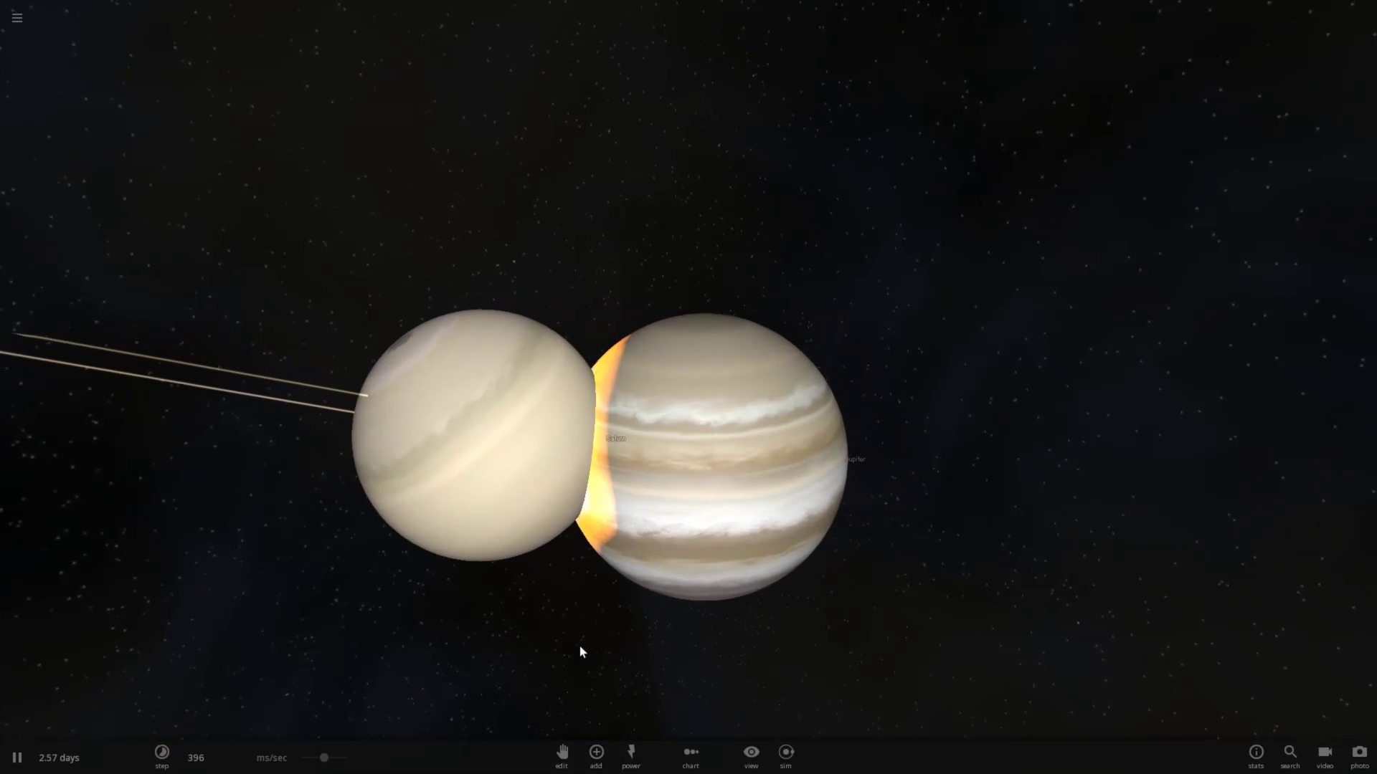
{"action": "left_click_drag", "start_coordinate": [533, 648], "coordinate": [416, 631]}
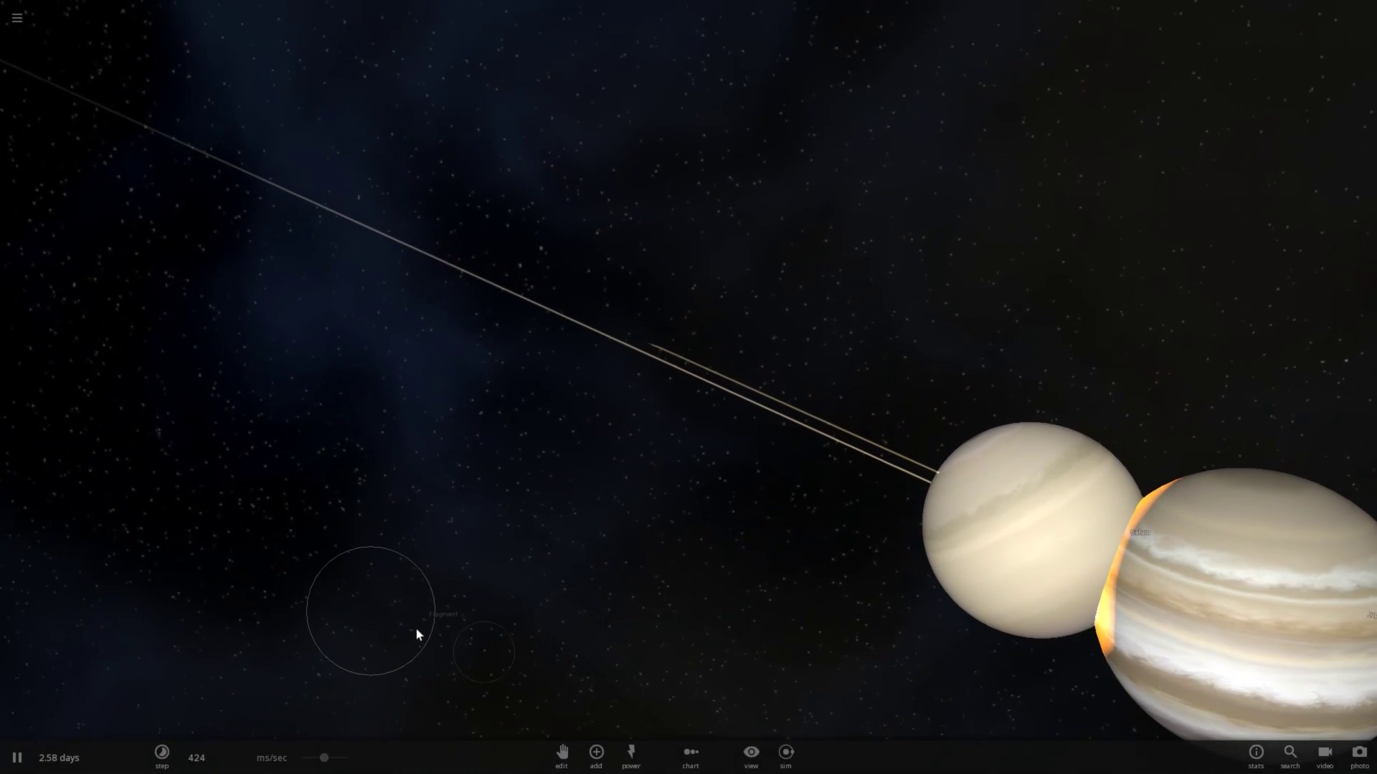
Start a new empty simulation and place Earth in it as a still body
{"action": "left_click", "coordinate": [29, 18]}
{"action": "left_click", "coordinate": [86, 139]}
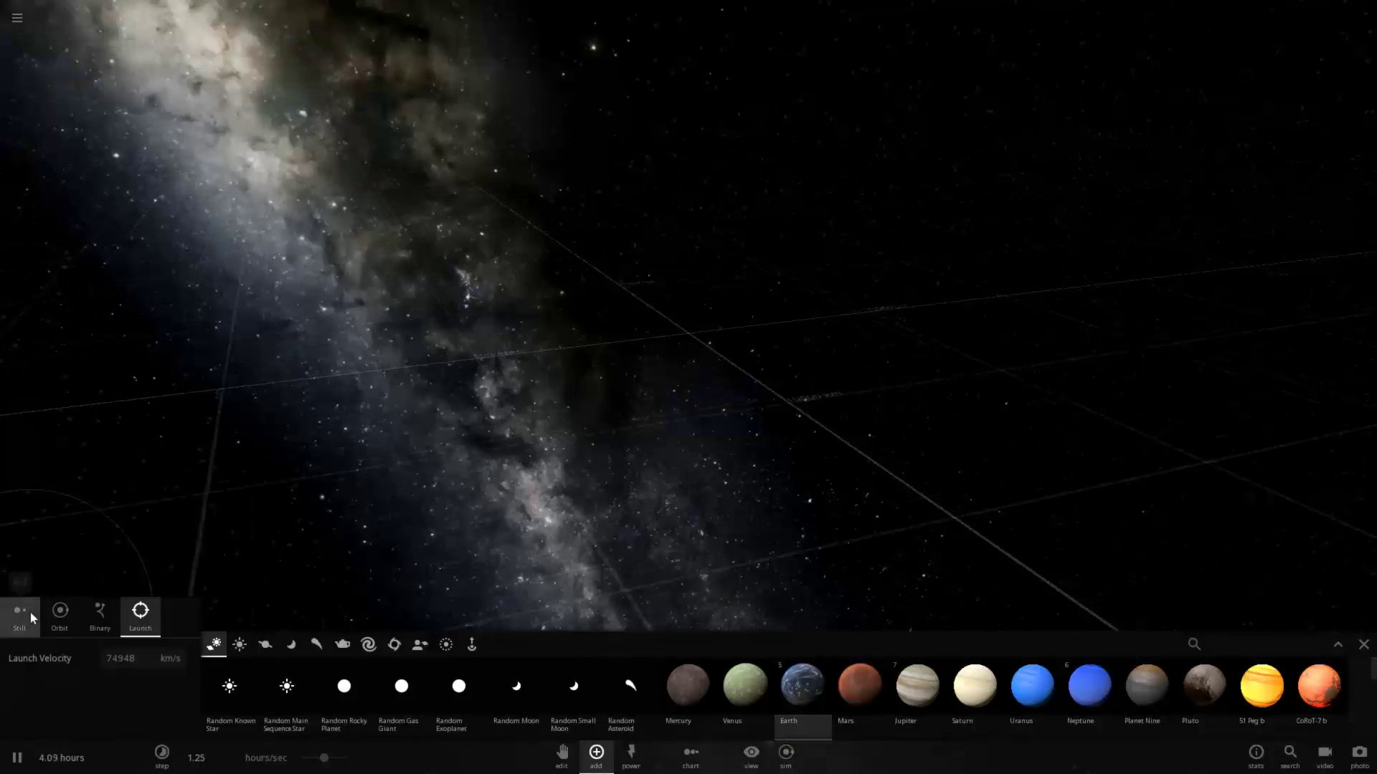
{"action": "left_click", "coordinate": [32, 615]}
{"action": "left_click", "coordinate": [661, 341]}
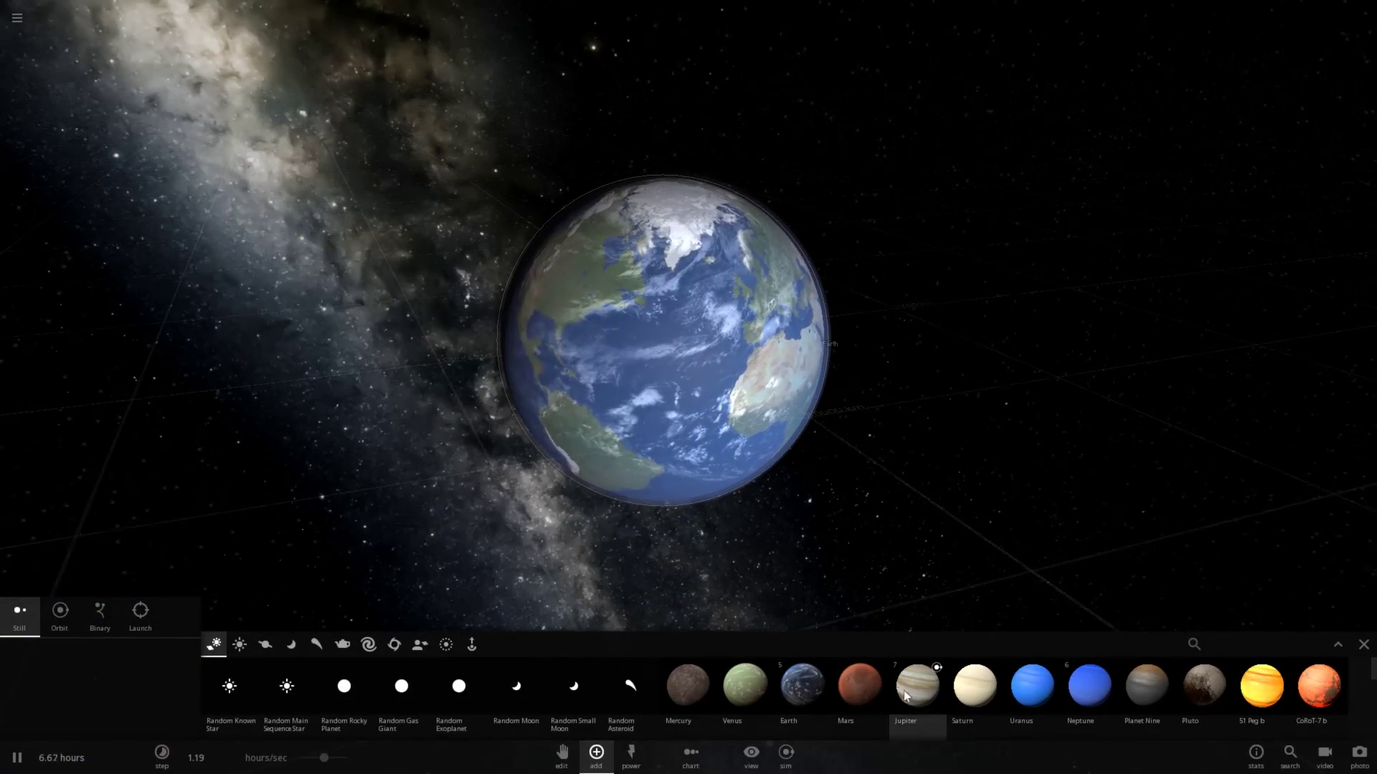
Launch Mars at Earth with a launch velocity of 74948 km/s and inspect the struck Earth up close
{"action": "left_click", "coordinate": [872, 683]}
{"action": "scroll", "coordinate": [772, 412], "scroll_direction": "down", "scroll_amount": 4}
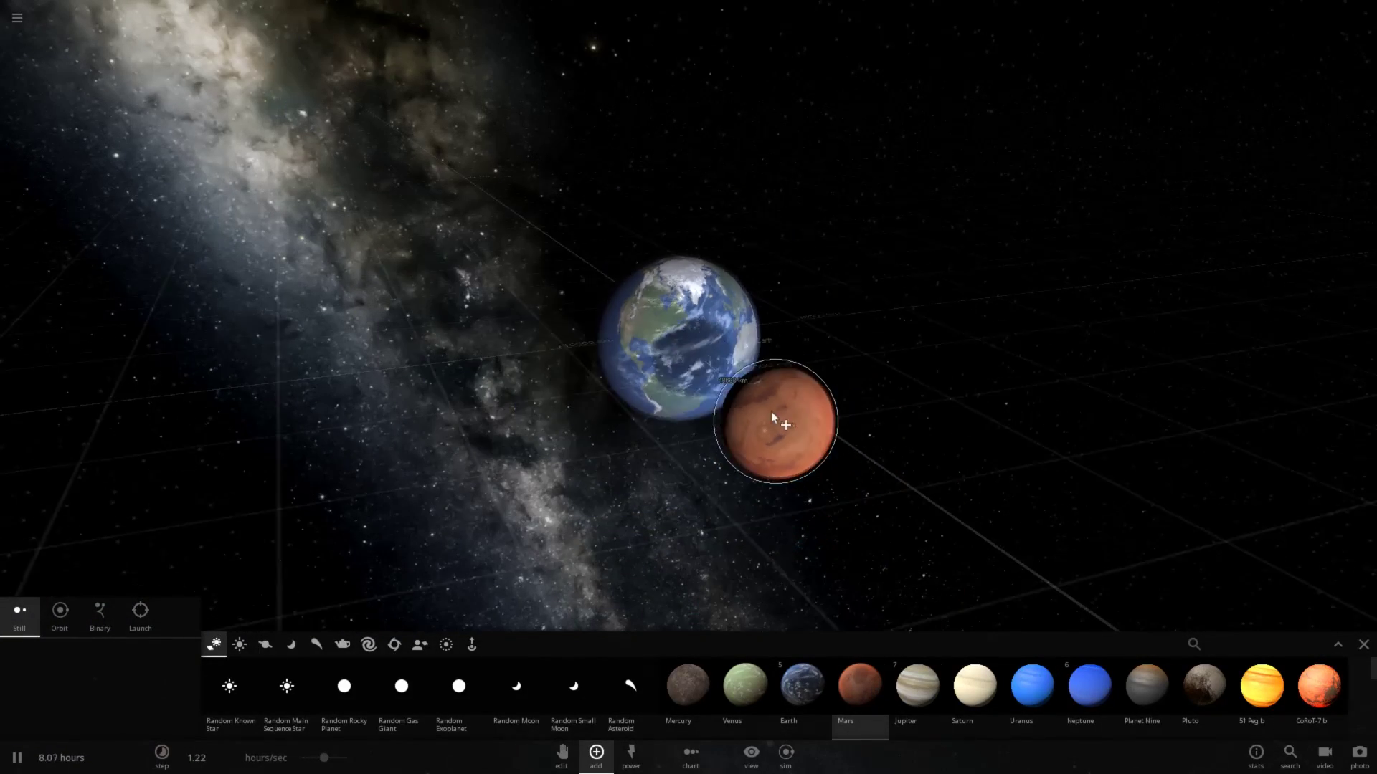
{"action": "left_click", "coordinate": [155, 621]}
{"action": "scroll", "coordinate": [685, 327], "scroll_direction": "down", "scroll_amount": 3}
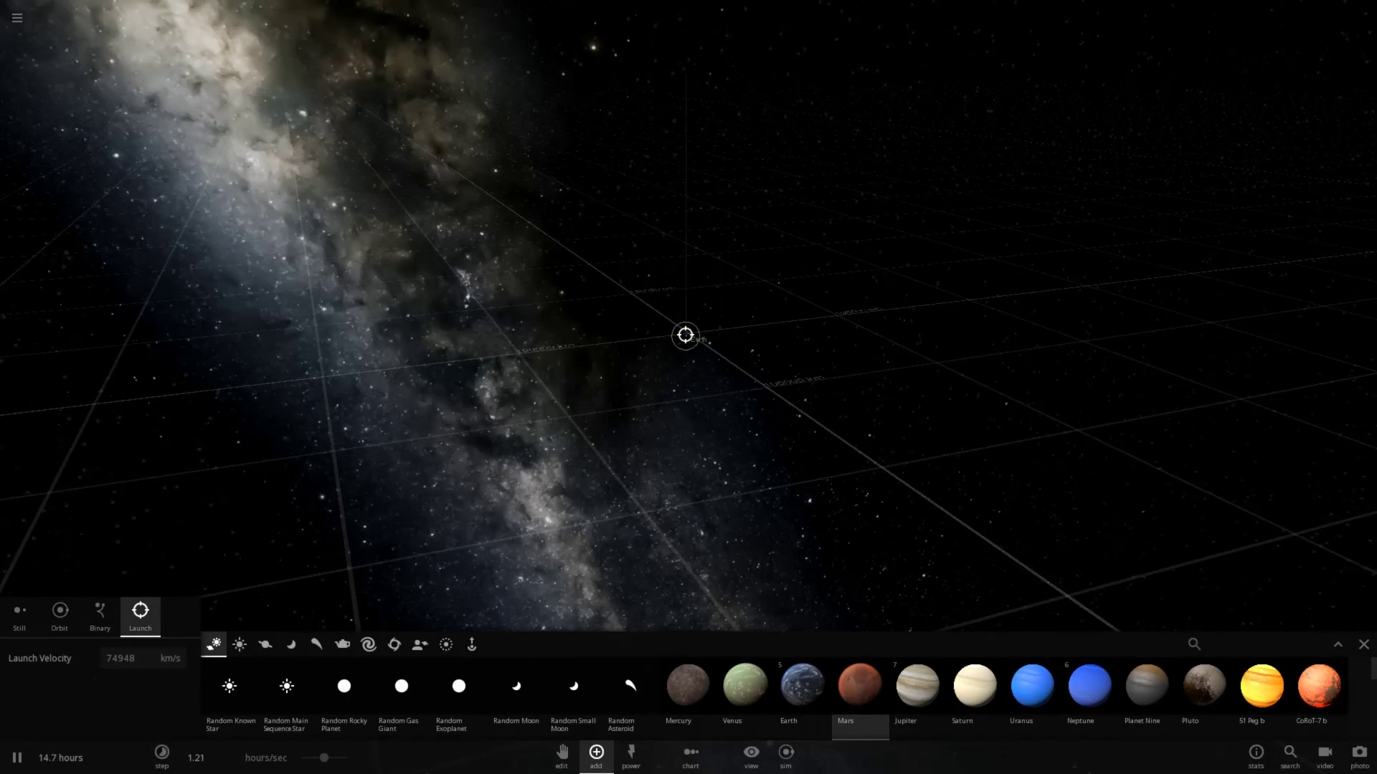
{"action": "mouse_move", "coordinate": [698, 367]}
{"action": "left_mouse_down"}
{"action": "mouse_move", "coordinate": [643, 360]}
{"action": "mouse_move", "coordinate": [928, 377]}
{"action": "left_mouse_up"}
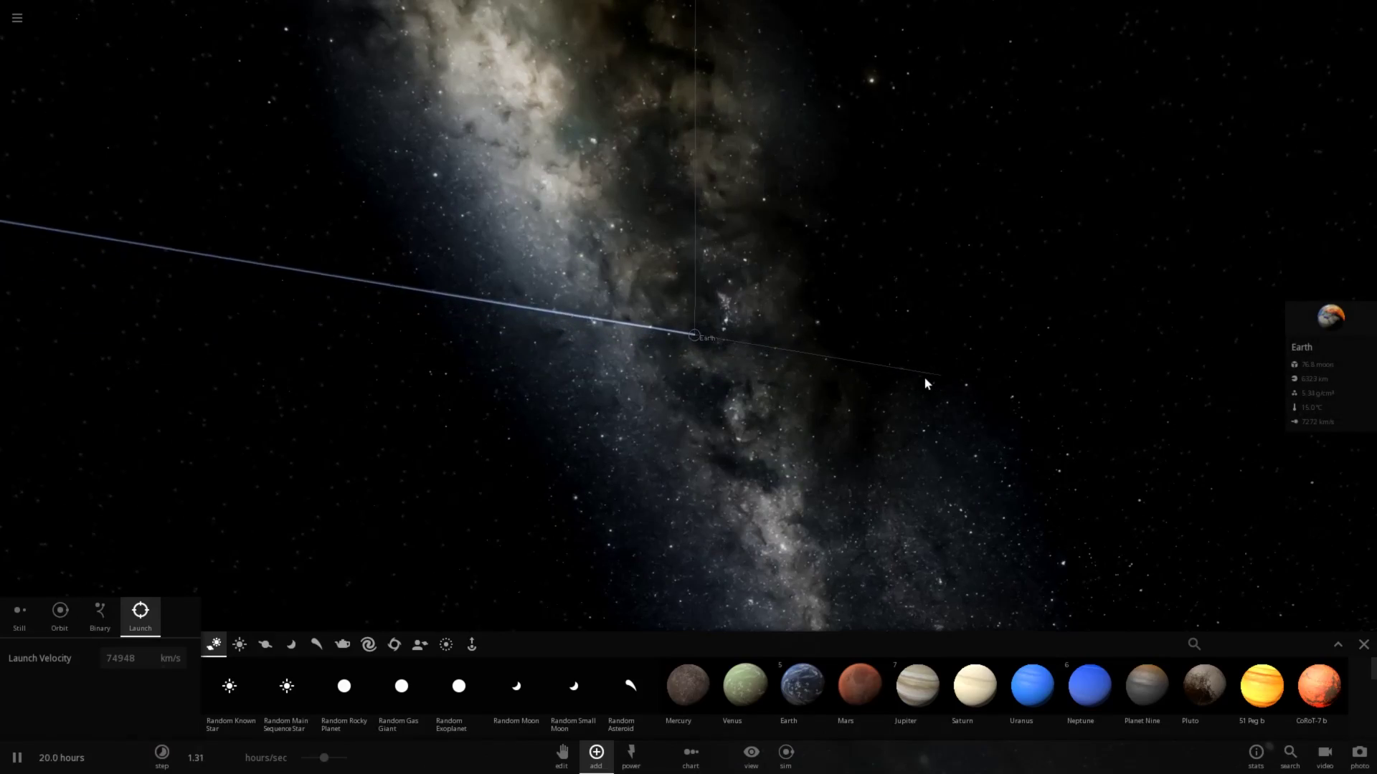
{"action": "scroll", "coordinate": [925, 383], "scroll_direction": "up", "scroll_amount": 5}
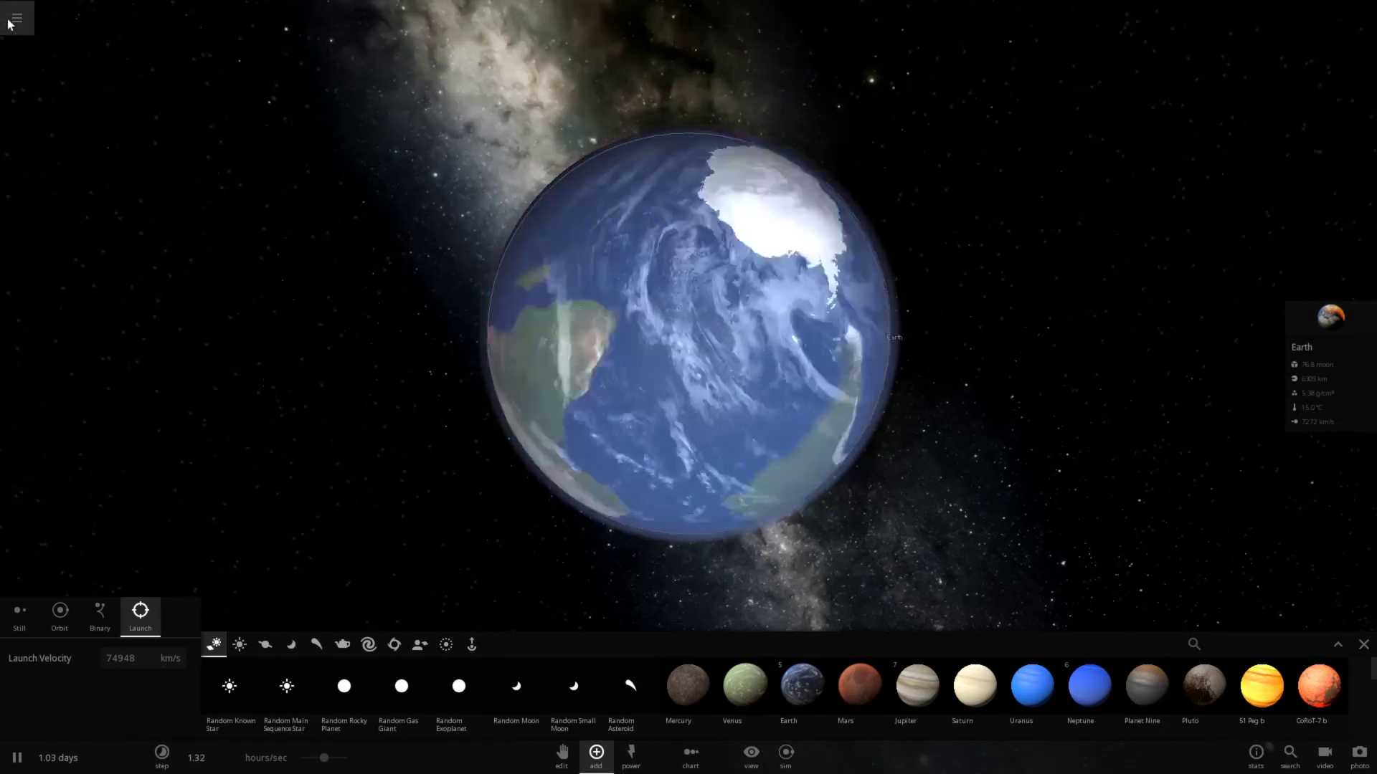
Start over with an empty simulation and add Earth as a still body
{"action": "left_click", "coordinate": [9, 23]}
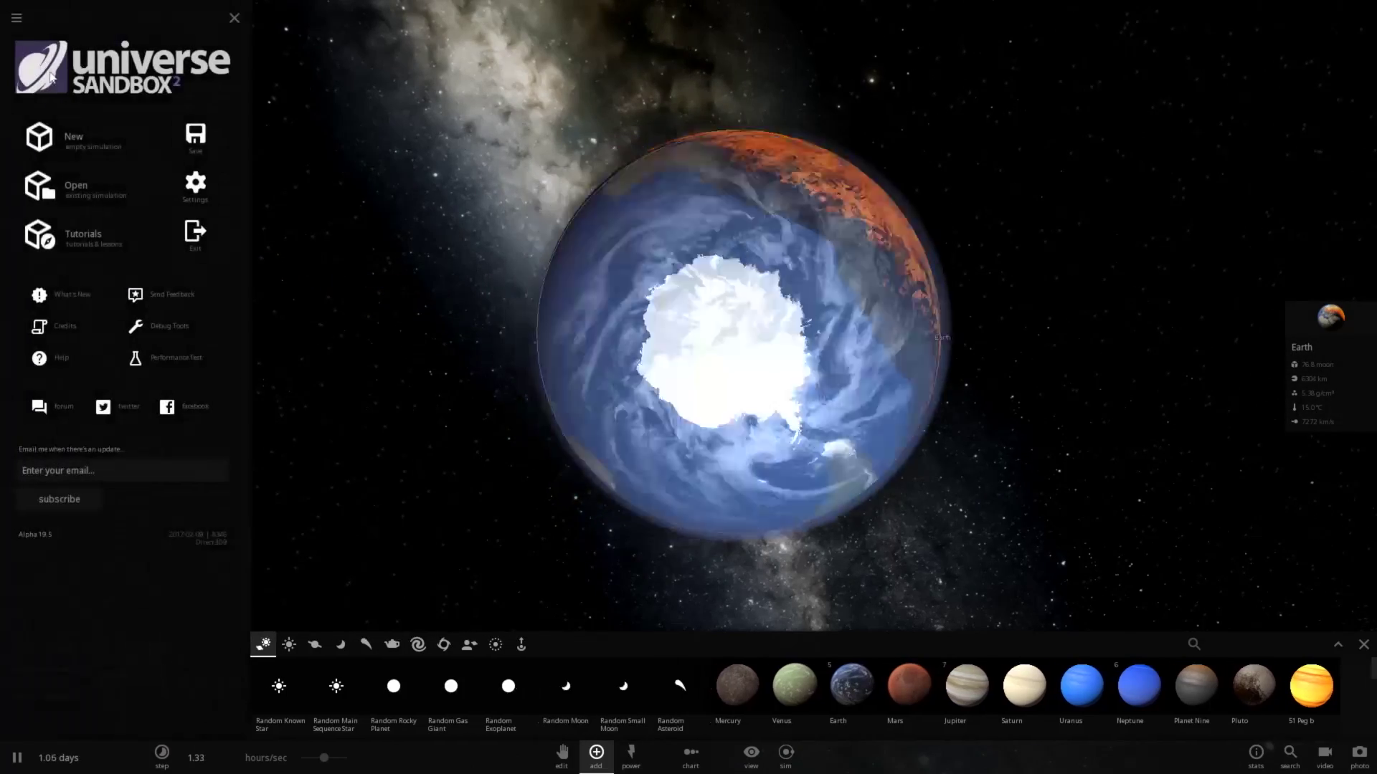
{"action": "left_click", "coordinate": [93, 142]}
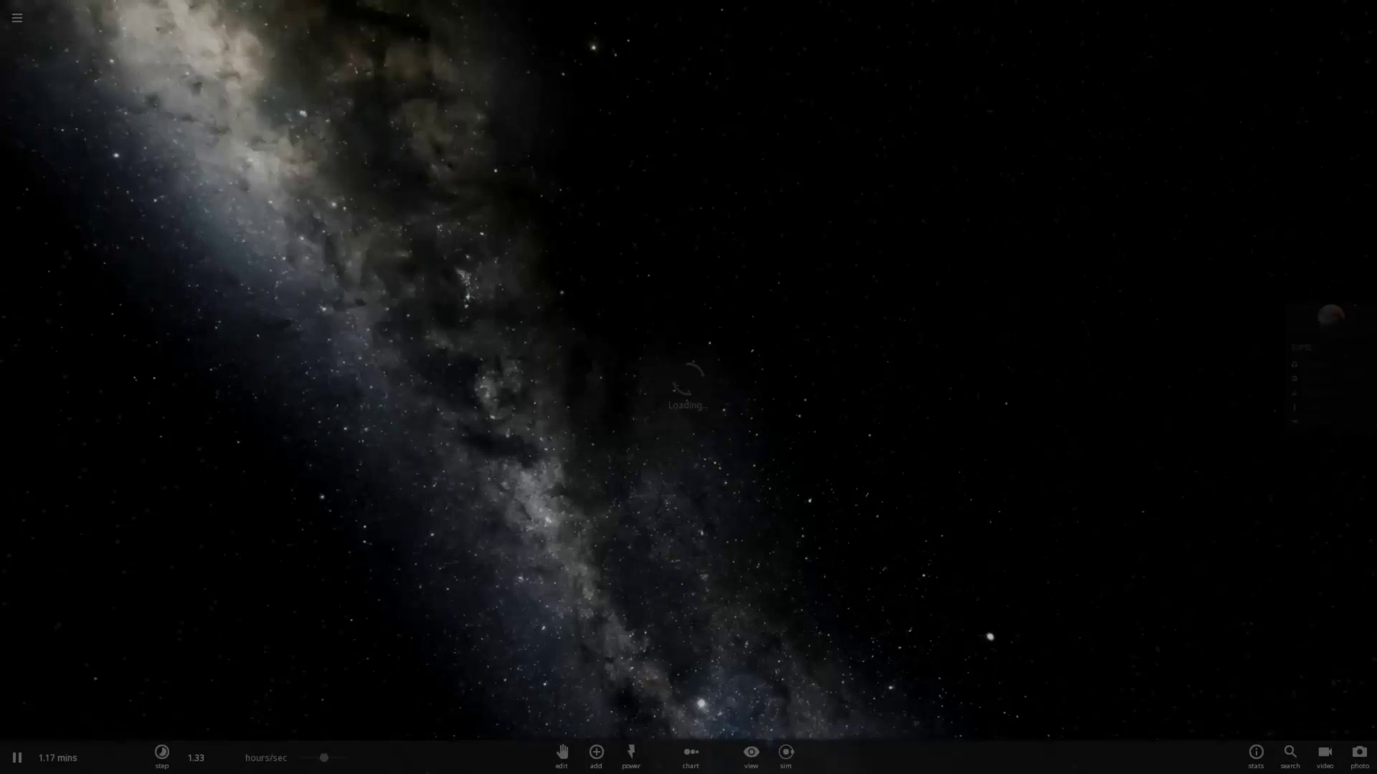
{"action": "left_click", "coordinate": [608, 761]}
{"action": "left_click", "coordinate": [807, 690]}
{"action": "left_click", "coordinate": [19, 613]}
{"action": "left_click", "coordinate": [251, 502]}
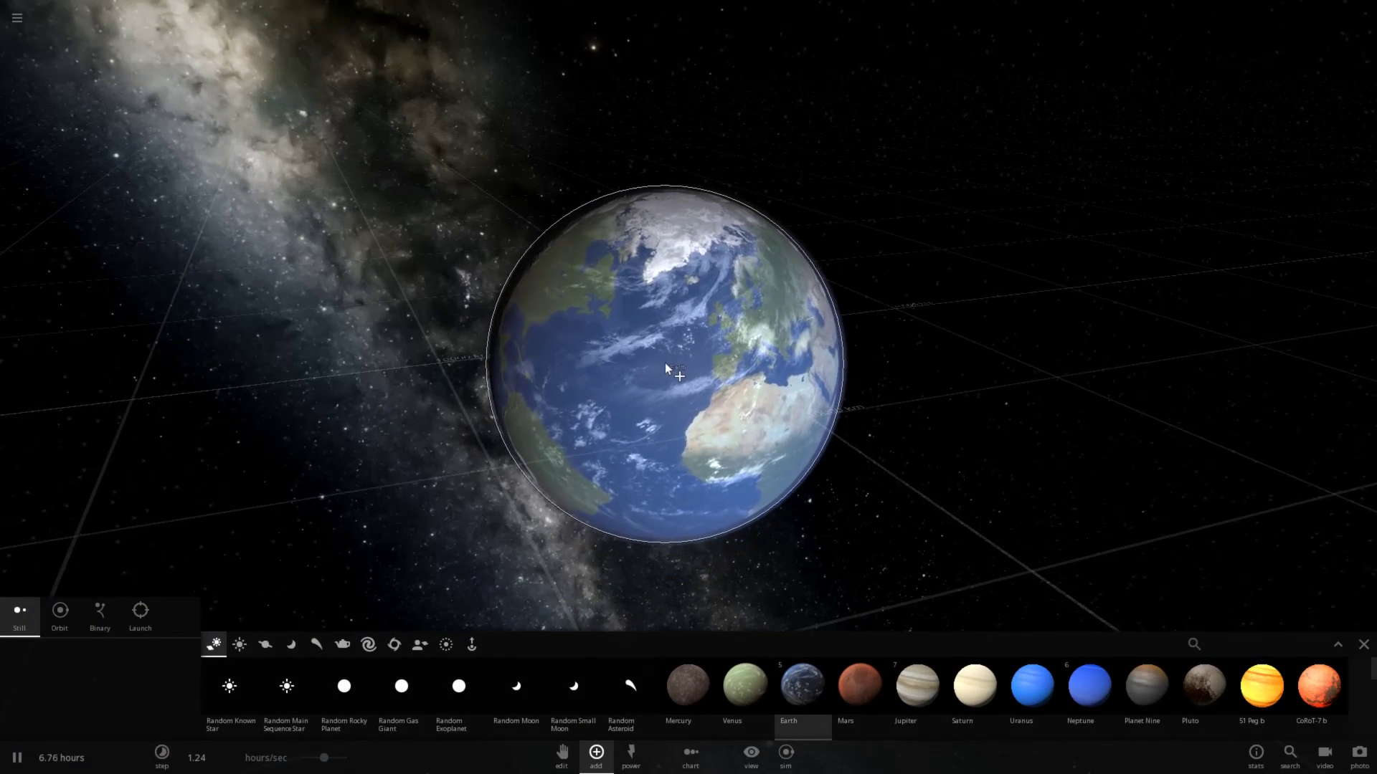
Slow the simulation to about 1.35 seconds per second and launch Mars at Earth at 74948 km/s
{"action": "left_click", "coordinate": [856, 671]}
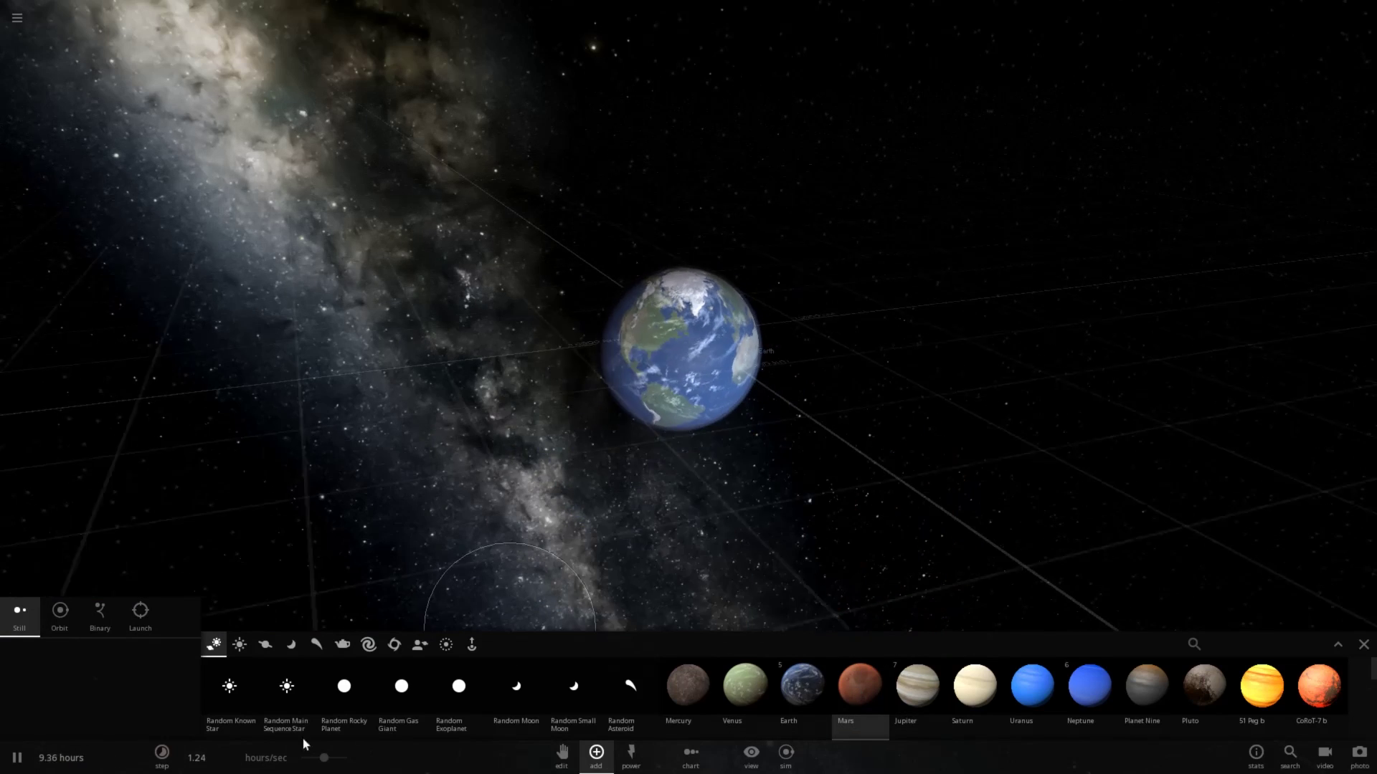
{"action": "left_click_drag", "start_coordinate": [325, 758], "coordinate": [276, 762]}
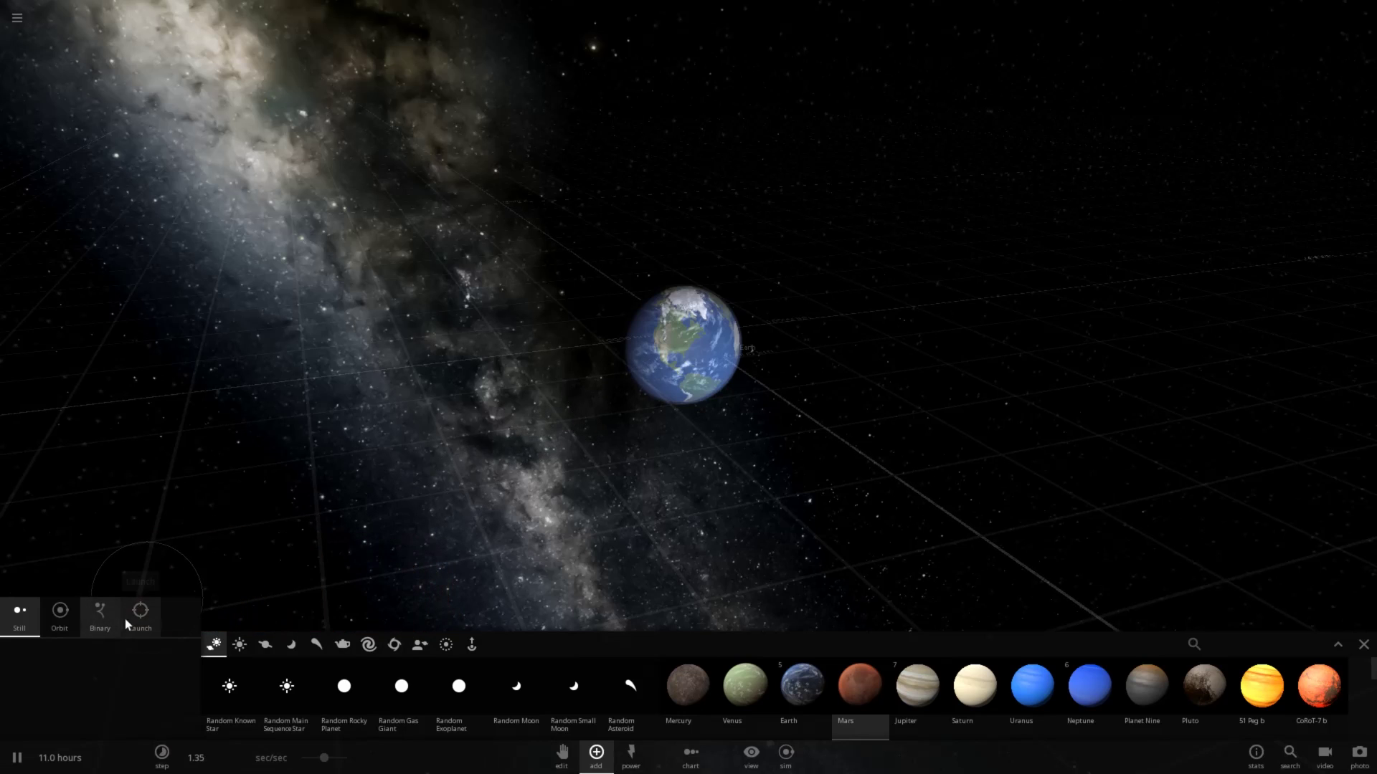
{"action": "scroll", "coordinate": [692, 378], "scroll_direction": "down", "scroll_amount": 5}
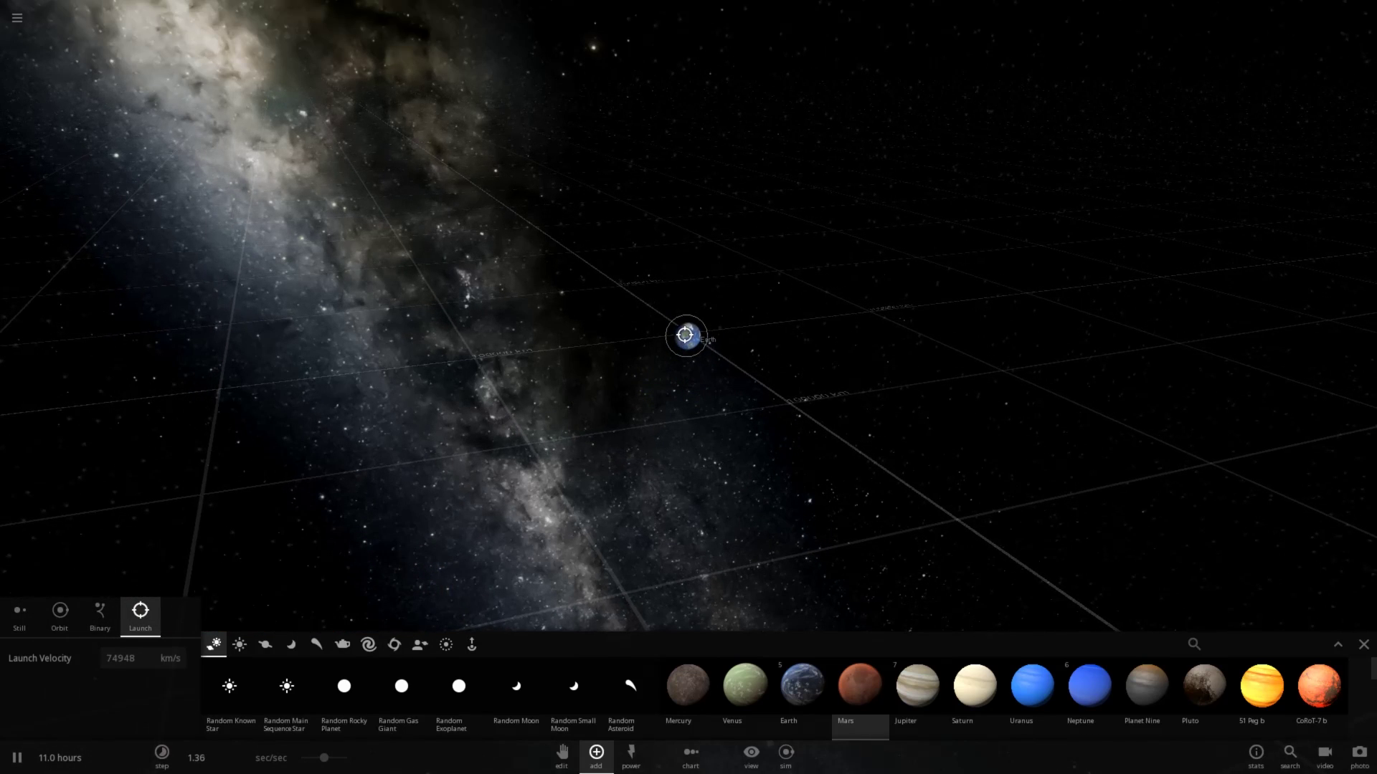
{"action": "left_click", "coordinate": [685, 335]}
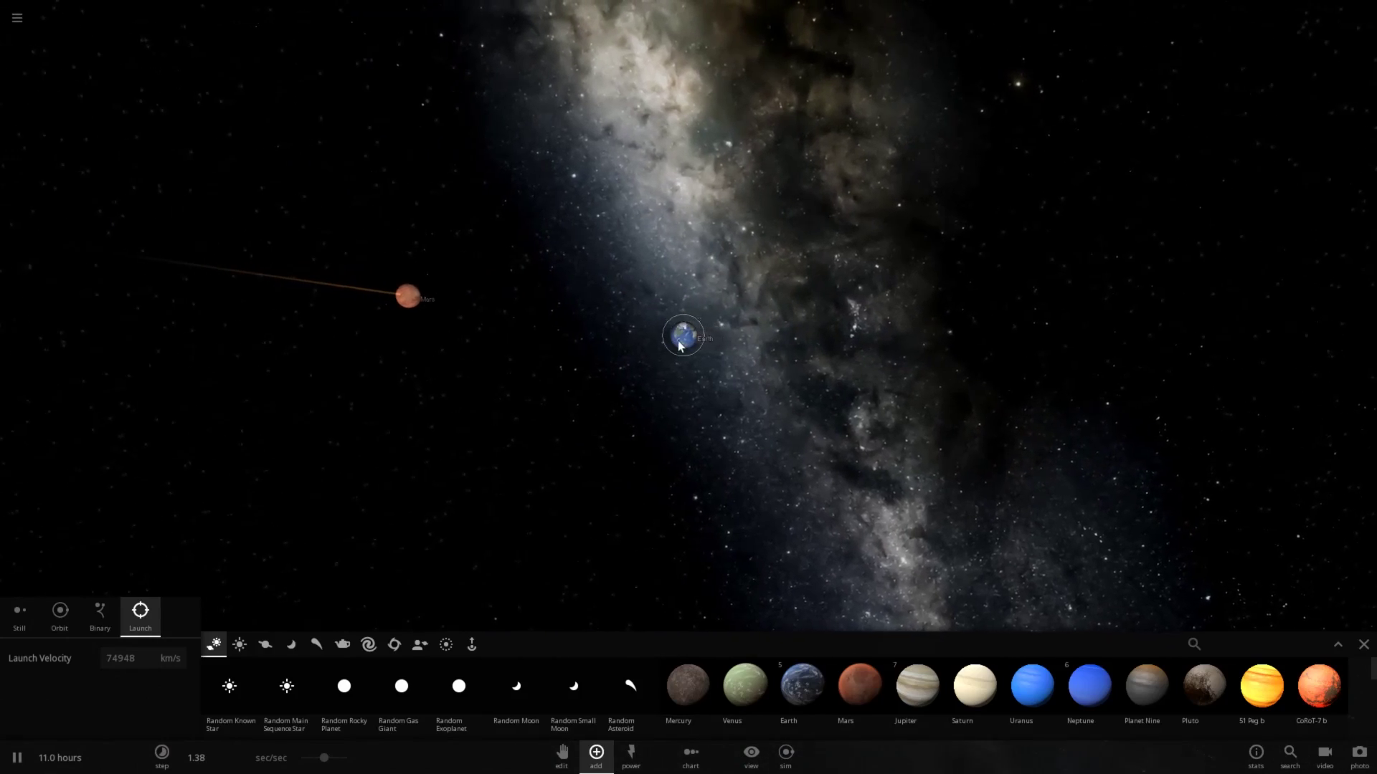
Watch Mars strike Earth, viewing the impact and the flying debris from near and far
{"action": "left_click_drag", "start_coordinate": [679, 341], "coordinate": [689, 342]}
{"action": "scroll", "coordinate": [689, 342], "scroll_direction": "up", "scroll_amount": 5}
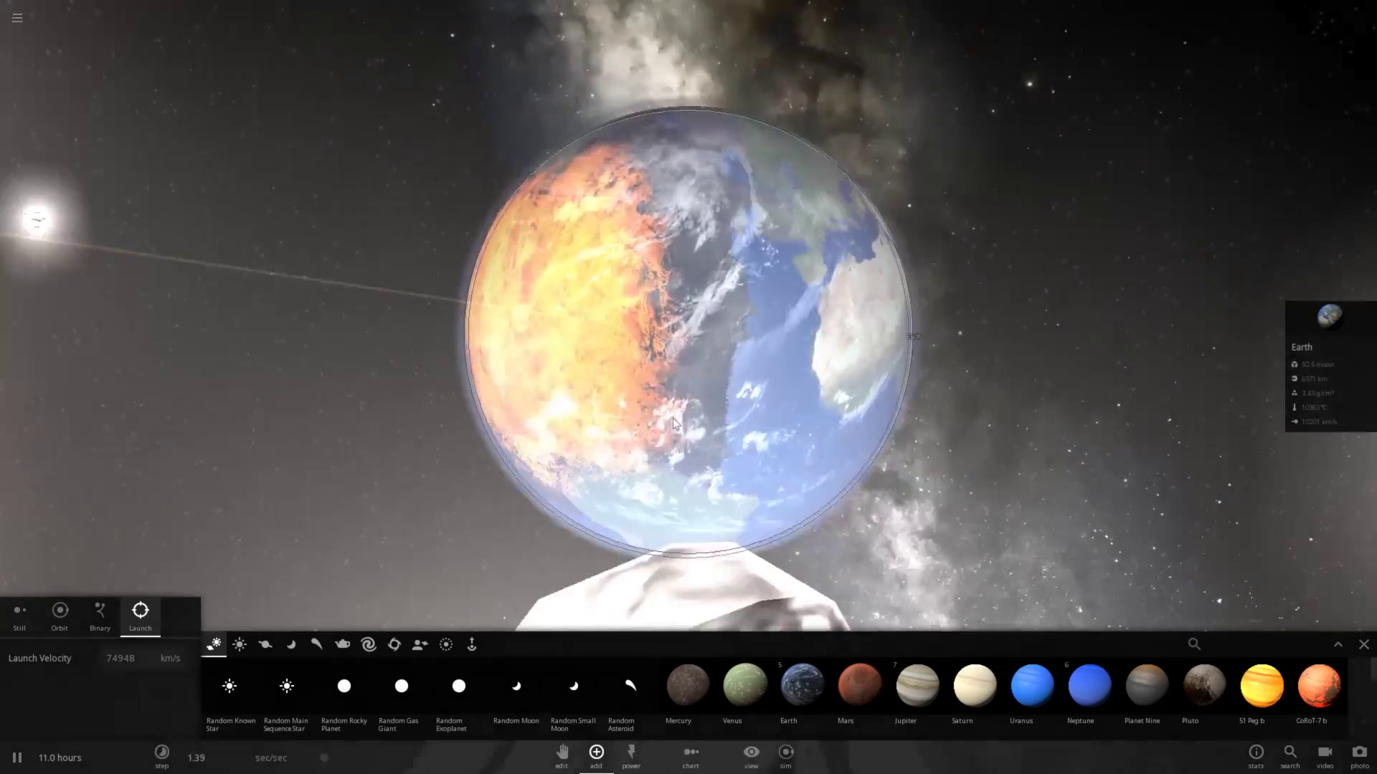
{"action": "scroll", "coordinate": [674, 418], "scroll_direction": "down", "scroll_amount": 5}
{"action": "scroll", "coordinate": [674, 424], "scroll_direction": "down", "scroll_amount": 5}
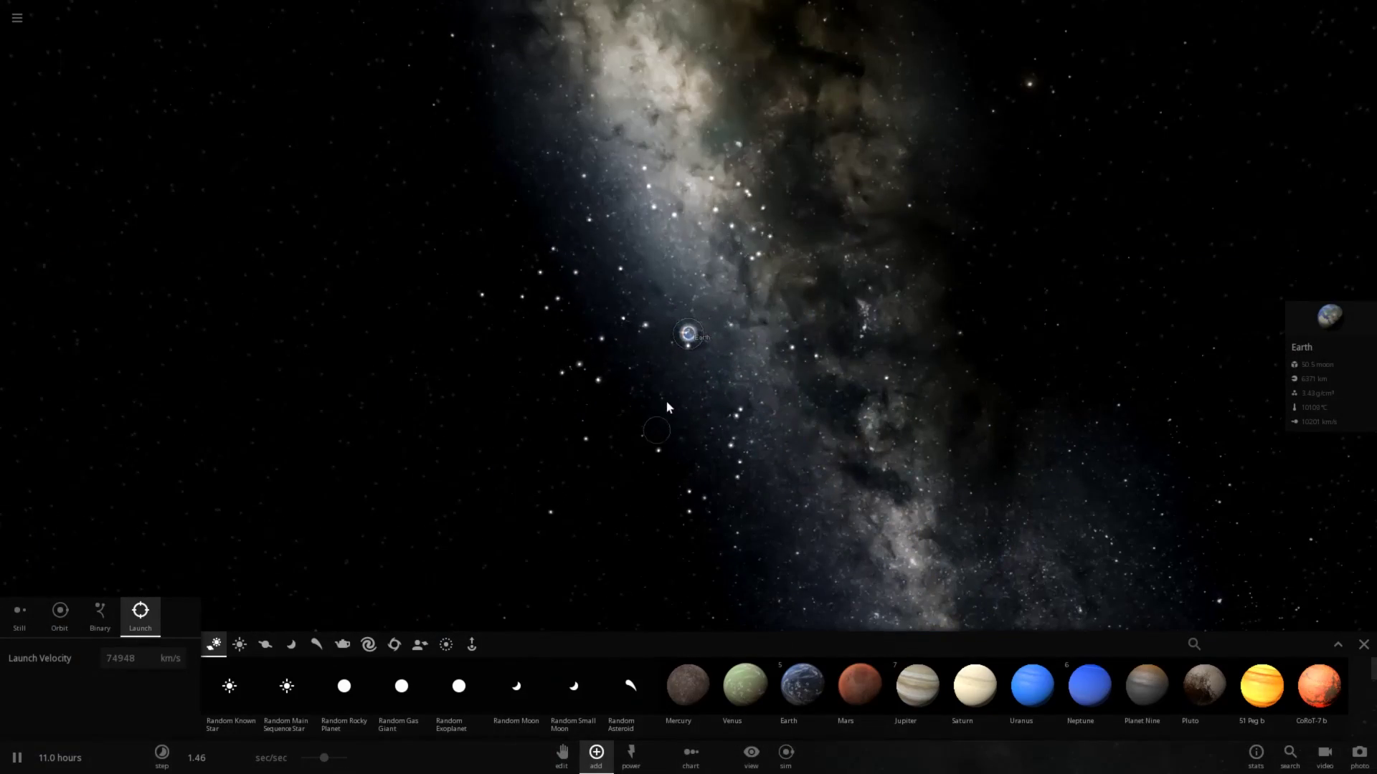
{"action": "scroll", "coordinate": [680, 366], "scroll_direction": "up", "scroll_amount": 5}
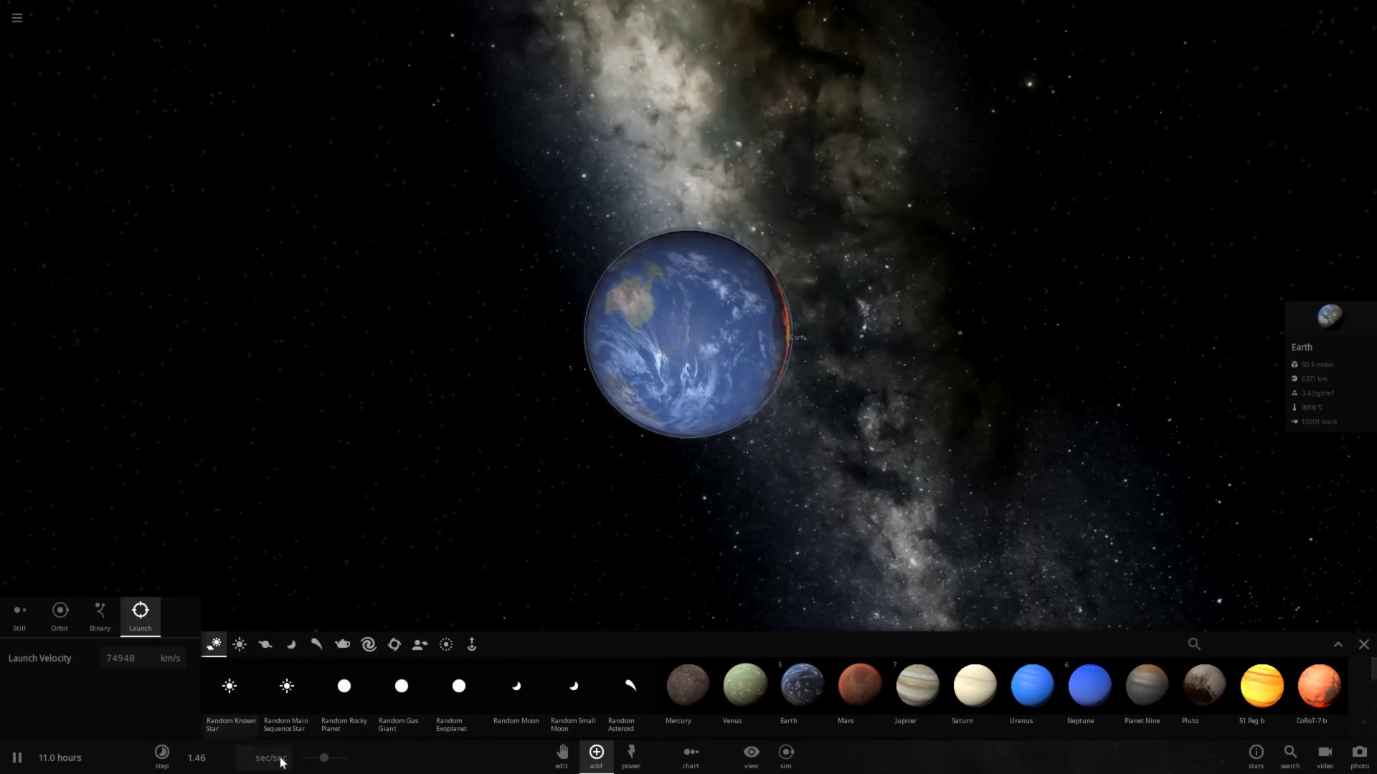
Speed the simulation up to 18 seconds per second and open Earth's properties while viewing the impact area
{"action": "left_click_drag", "start_coordinate": [325, 758], "coordinate": [430, 762]}
{"action": "left_click", "coordinate": [1314, 327]}
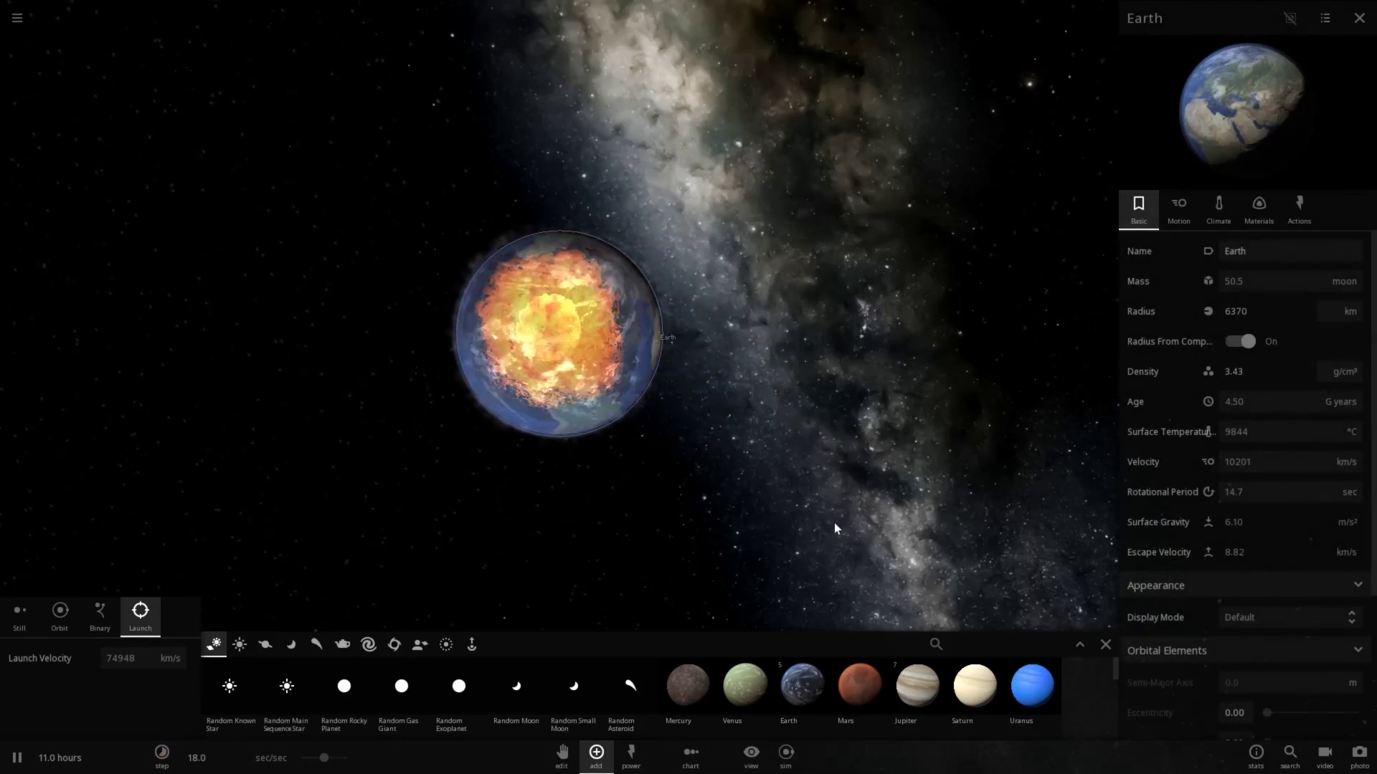
{"action": "scroll", "coordinate": [652, 415], "scroll_direction": "up", "scroll_amount": 5}
{"action": "scroll", "coordinate": [652, 415], "scroll_direction": "down", "scroll_amount": 3}
{"action": "scroll", "coordinate": [652, 414], "scroll_direction": "down", "scroll_amount": 2}
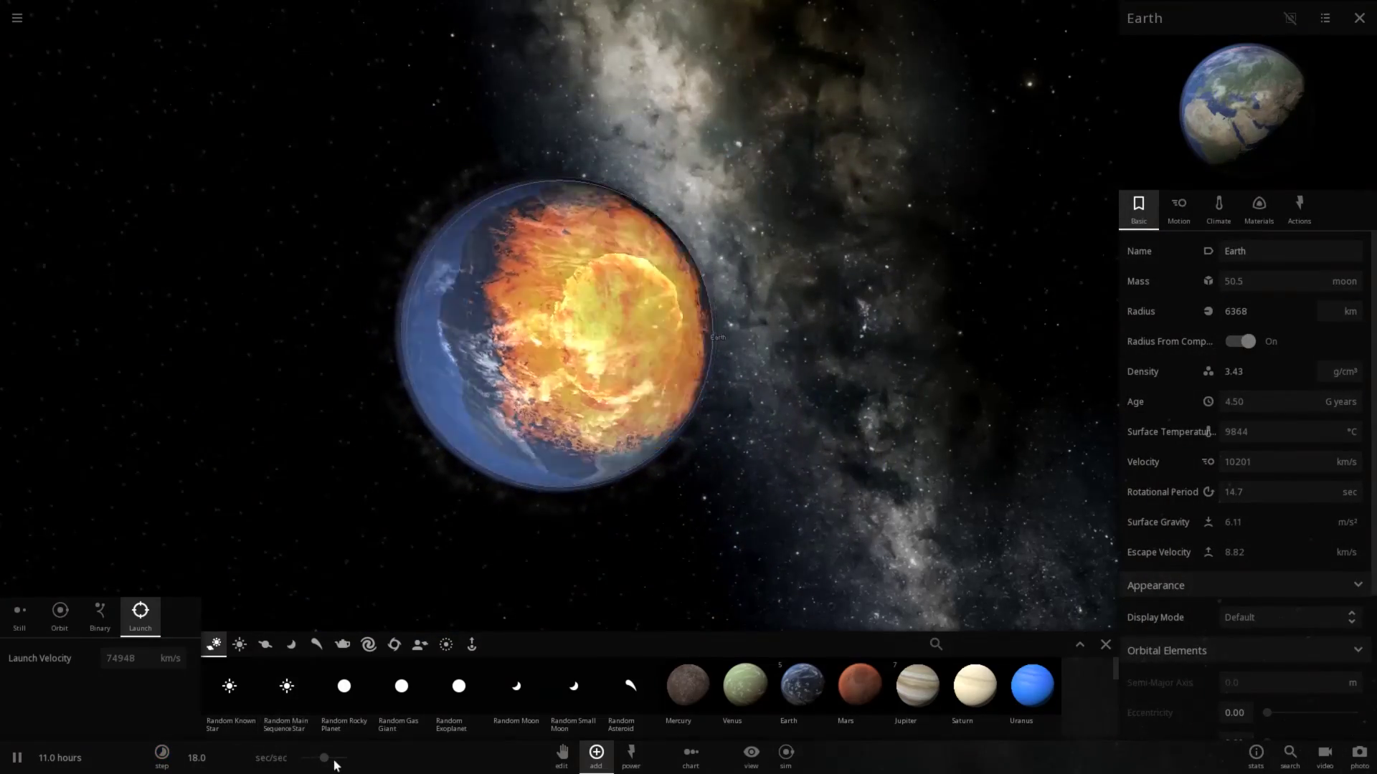
Speed the simulation up to about 2.5 minutes per second and examine Earth's molten surface up close
{"action": "left_click_drag", "start_coordinate": [332, 763], "coordinate": [390, 751]}
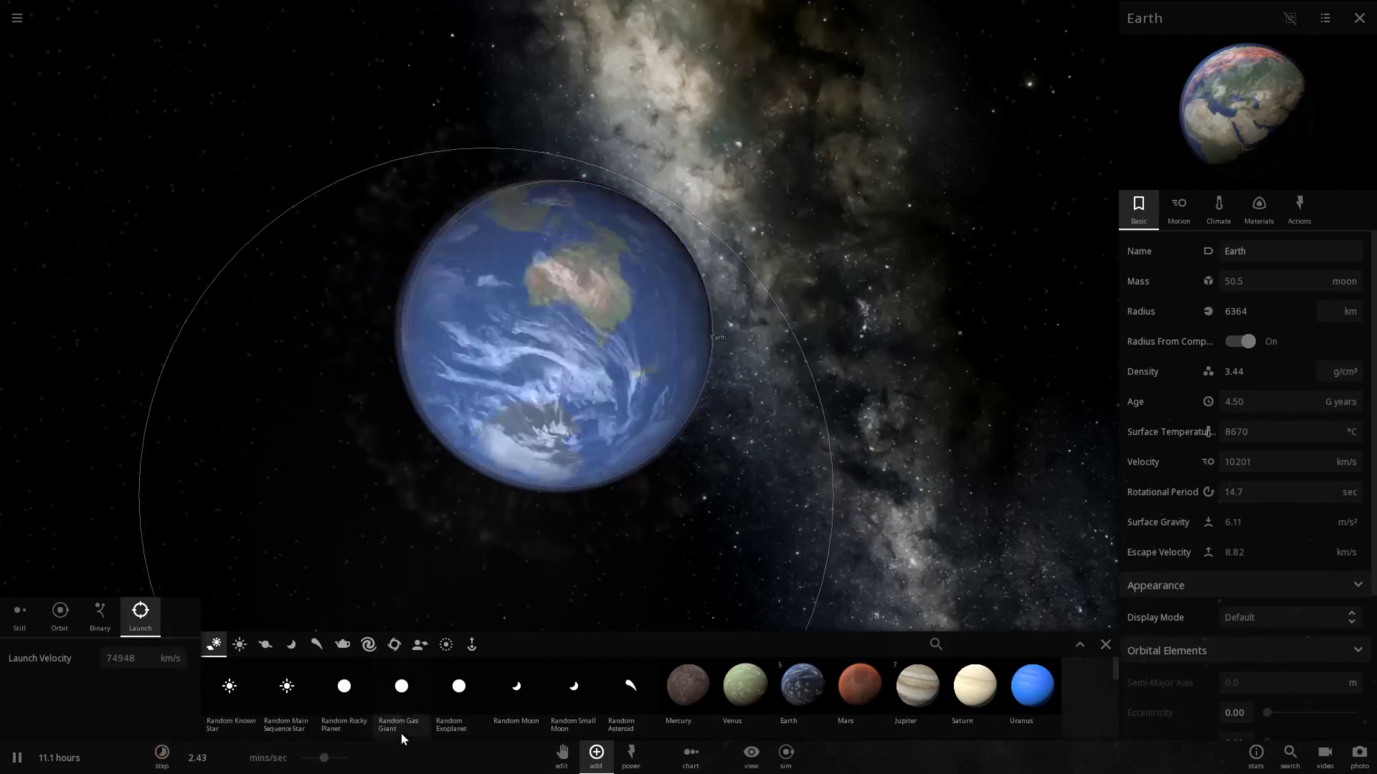
{"action": "scroll", "coordinate": [673, 406], "scroll_direction": "down", "scroll_amount": 2}
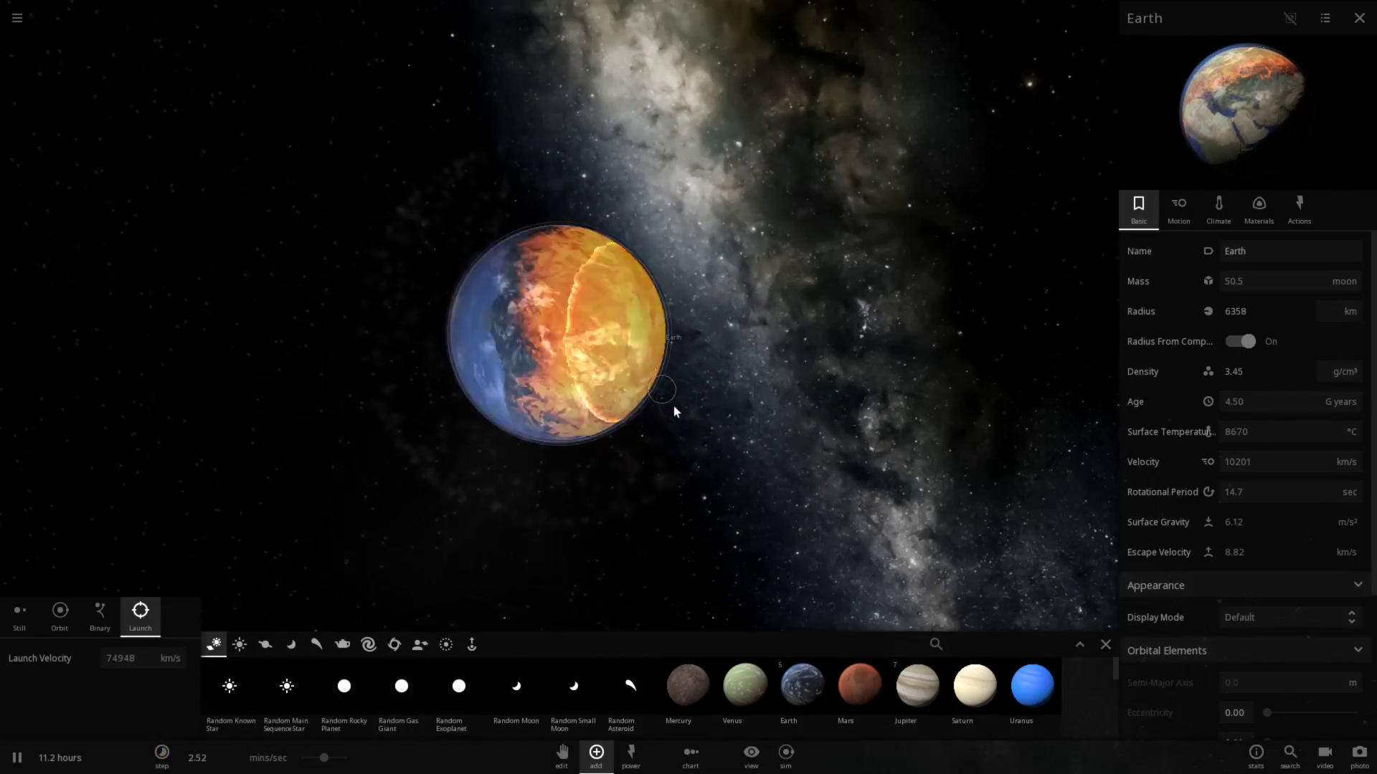
{"action": "scroll", "coordinate": [670, 400], "scroll_direction": "down", "scroll_amount": 2}
{"action": "scroll", "coordinate": [617, 366], "scroll_direction": "up", "scroll_amount": 6}
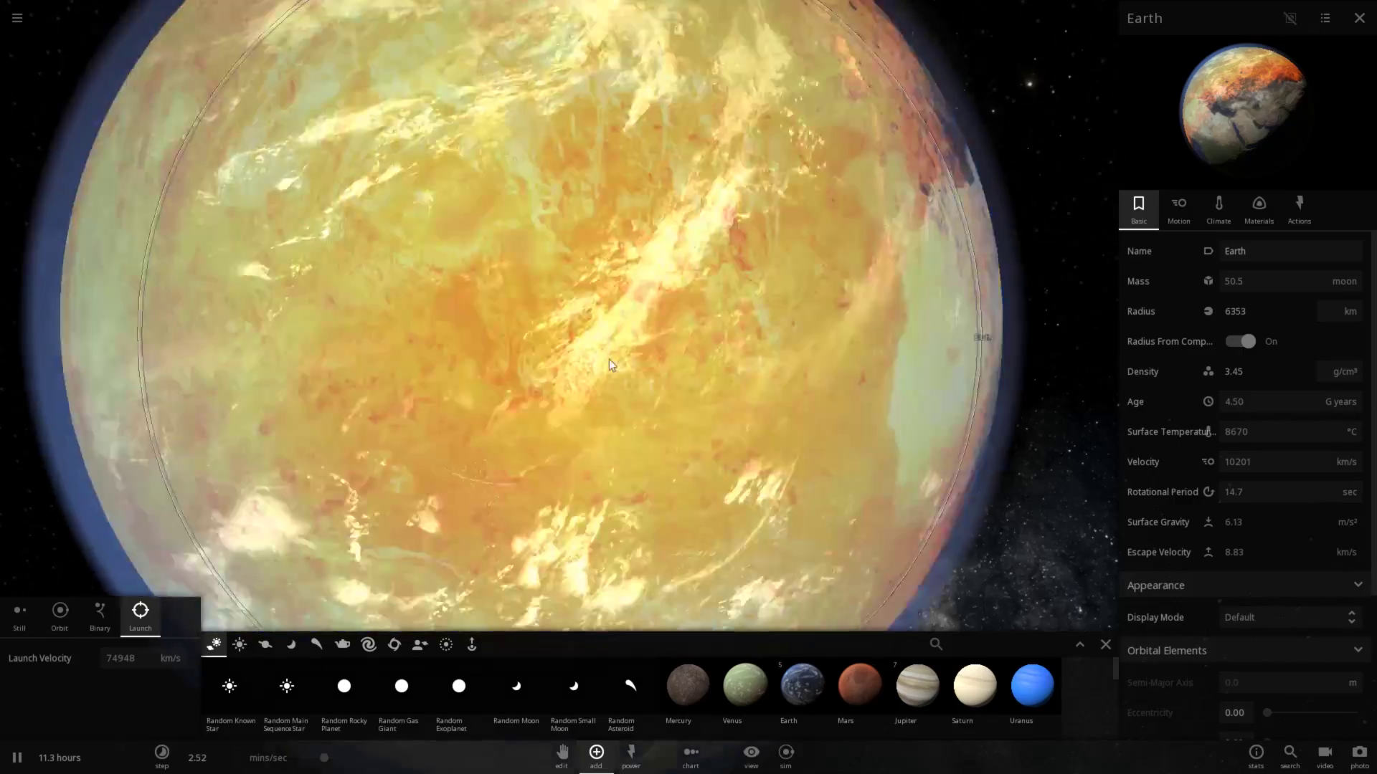
{"action": "scroll", "coordinate": [608, 360], "scroll_direction": "down", "scroll_amount": 3}
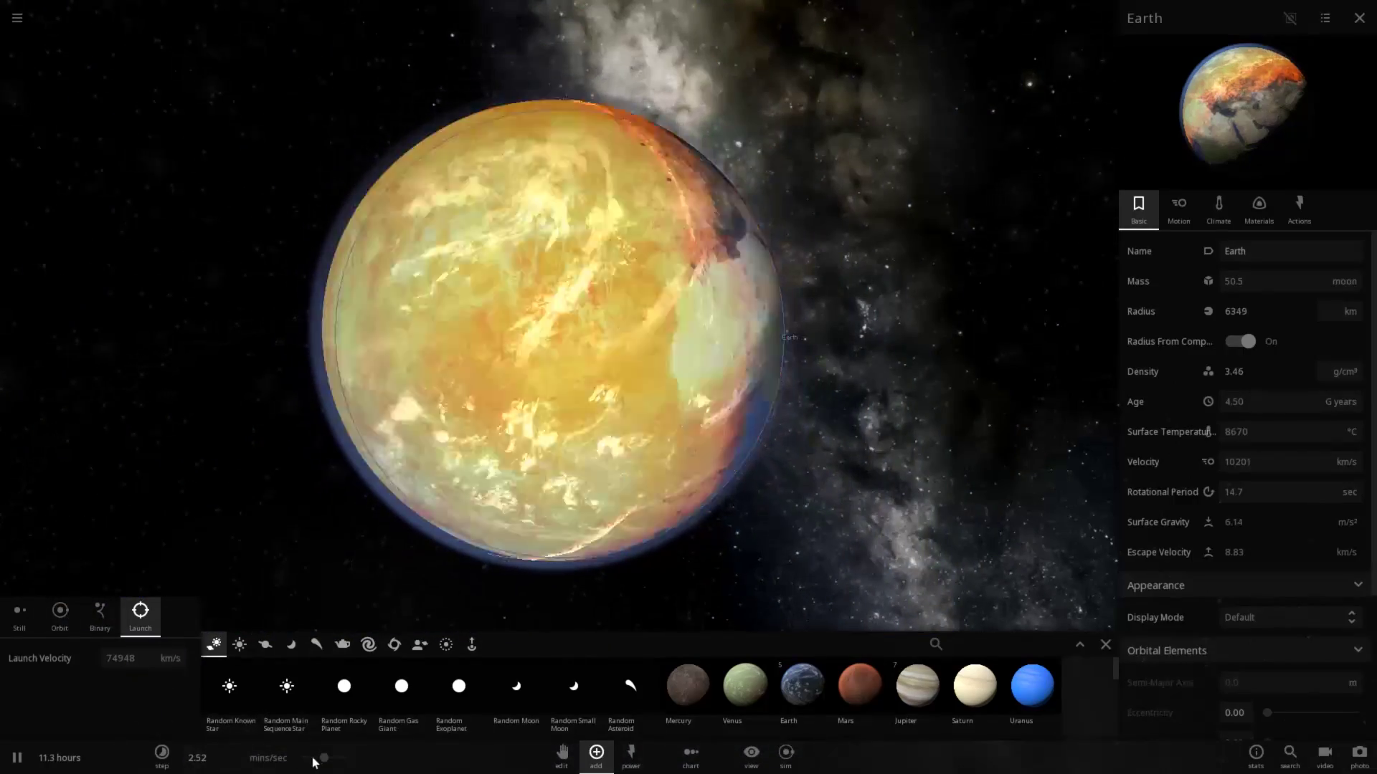
Slow the simulation to about 1.9 seconds per second and examine the damaged Earth from all sides
{"action": "mouse_move", "coordinate": [249, 764]}
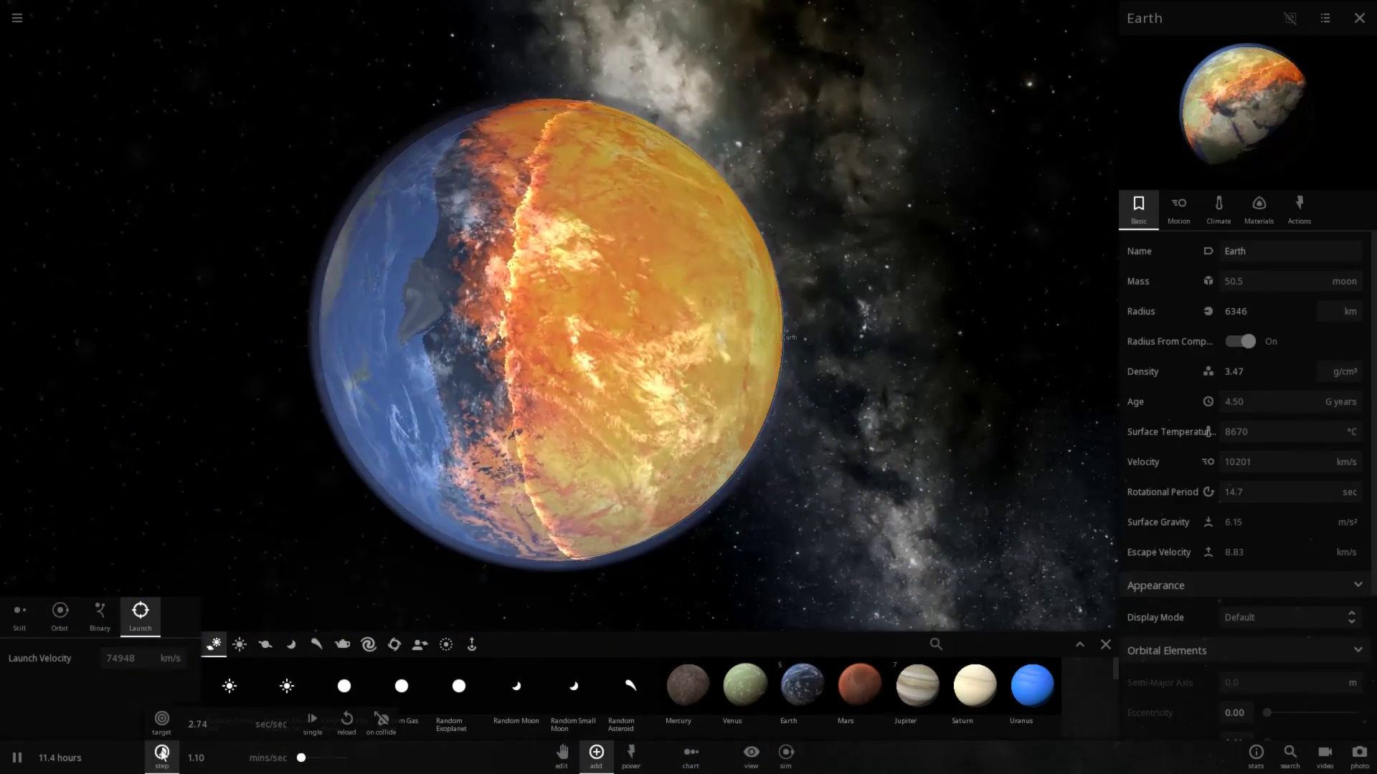
{"action": "left_click_drag", "start_coordinate": [506, 299], "coordinate": [882, 301]}
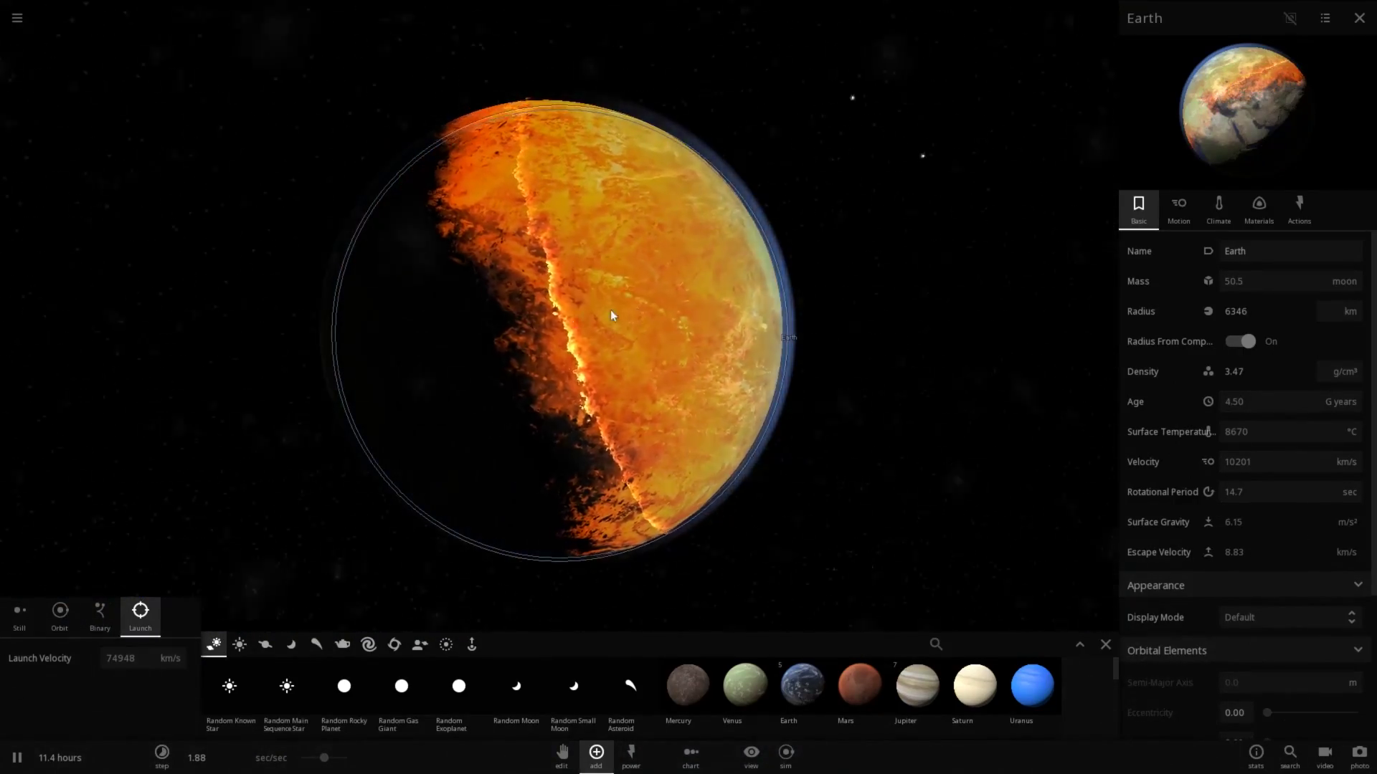
{"action": "mouse_move", "coordinate": [614, 313]}
{"action": "left_mouse_down"}
{"action": "mouse_move", "coordinate": [541, 310]}
{"action": "mouse_move", "coordinate": [916, 310]}
{"action": "mouse_move", "coordinate": [535, 307]}
{"action": "mouse_move", "coordinate": [739, 306]}
{"action": "mouse_move", "coordinate": [550, 306]}
{"action": "mouse_move", "coordinate": [626, 307]}
{"action": "mouse_move", "coordinate": [540, 311]}
{"action": "mouse_move", "coordinate": [671, 322]}
{"action": "mouse_move", "coordinate": [353, 344]}
{"action": "mouse_move", "coordinate": [617, 337]}
{"action": "mouse_move", "coordinate": [549, 337]}
{"action": "mouse_move", "coordinate": [696, 320]}
{"action": "mouse_move", "coordinate": [592, 326]}
{"action": "left_mouse_up"}
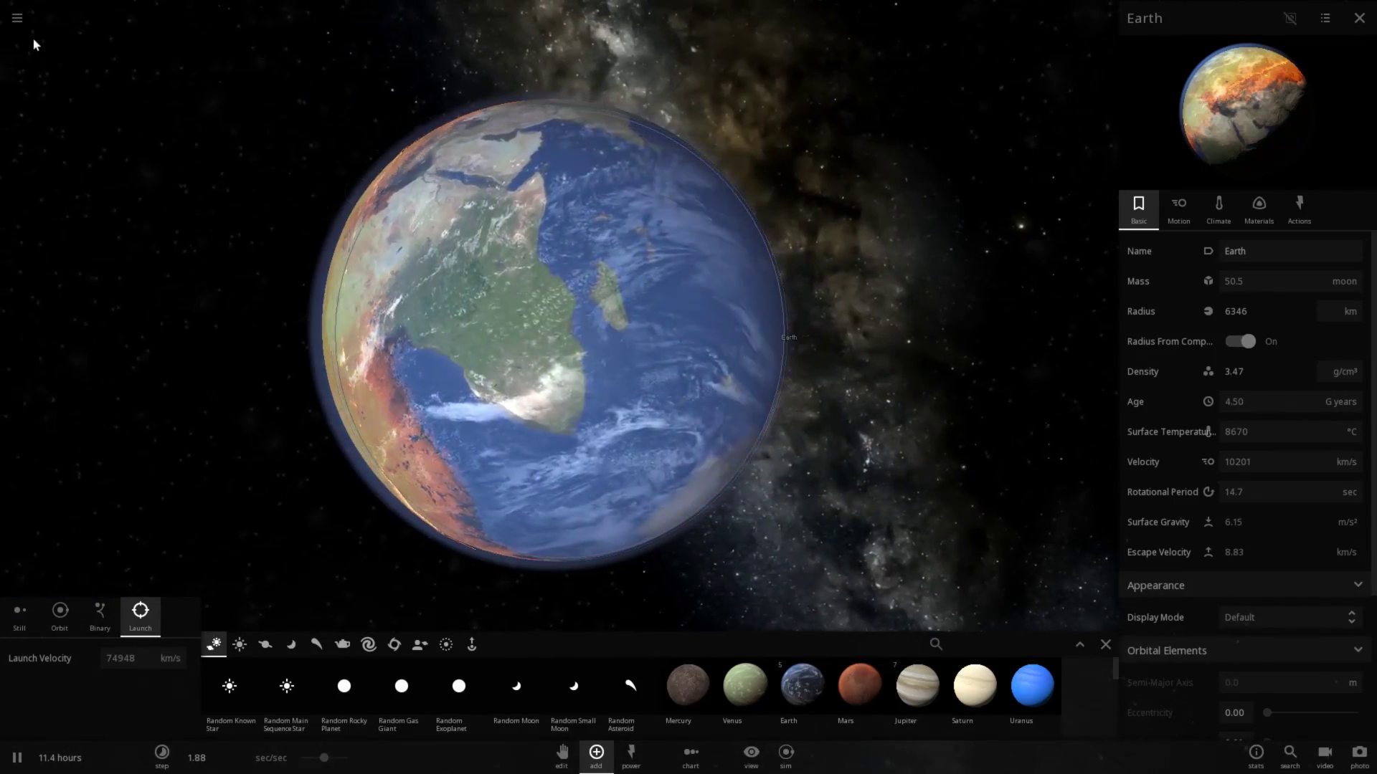
Start a new empty simulation and add a still Jupiter at the centre of the view
{"action": "left_click", "coordinate": [19, 22]}
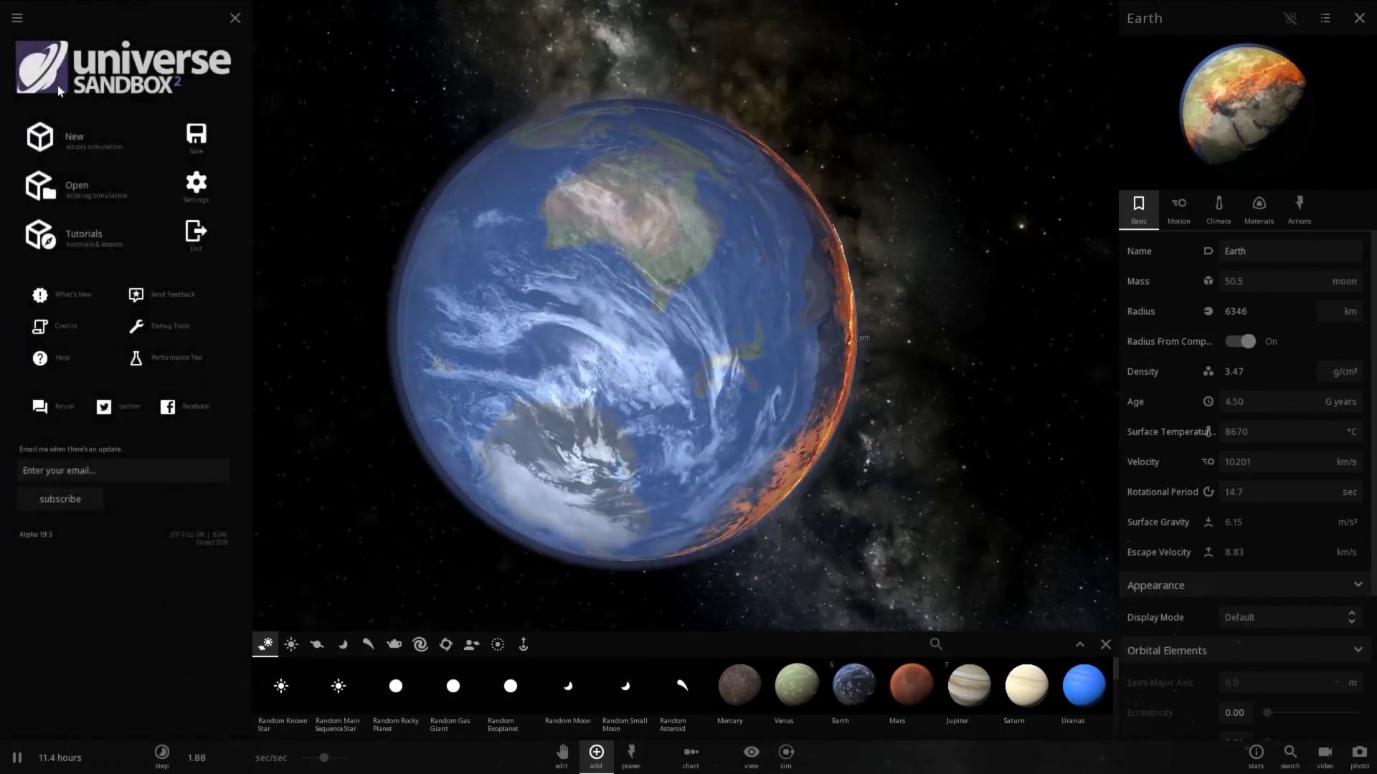
{"action": "left_click", "coordinate": [92, 134]}
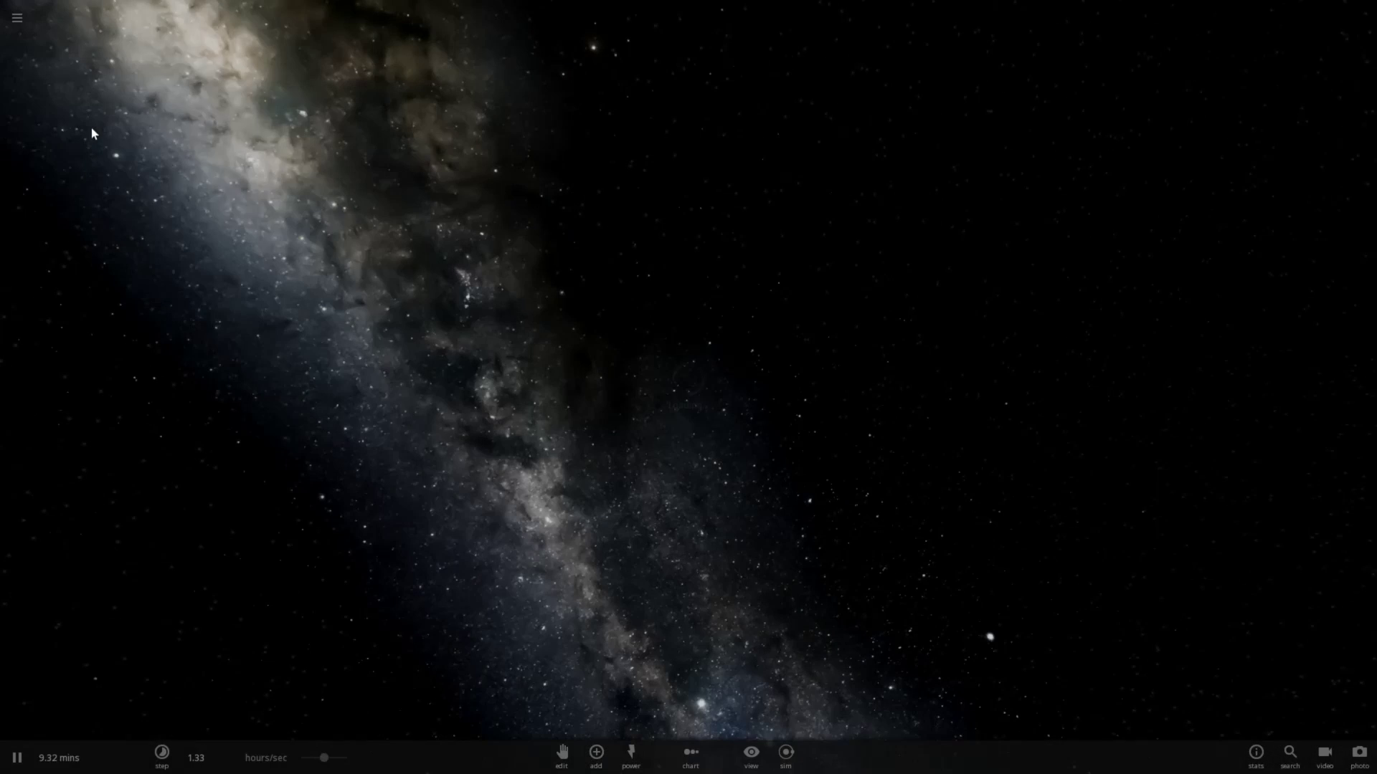
{"action": "left_click", "coordinate": [595, 755]}
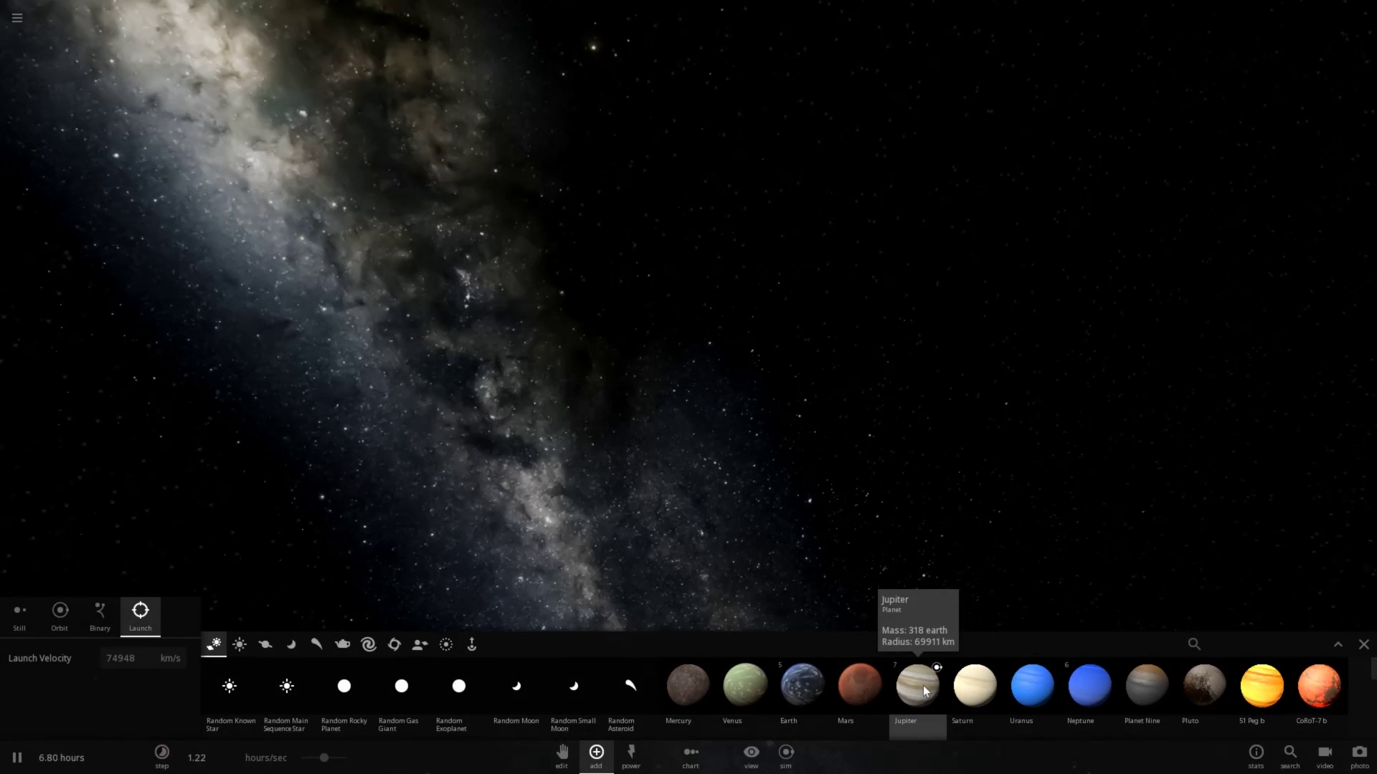
{"action": "scroll", "coordinate": [688, 360], "scroll_direction": "down", "scroll_amount": 3}
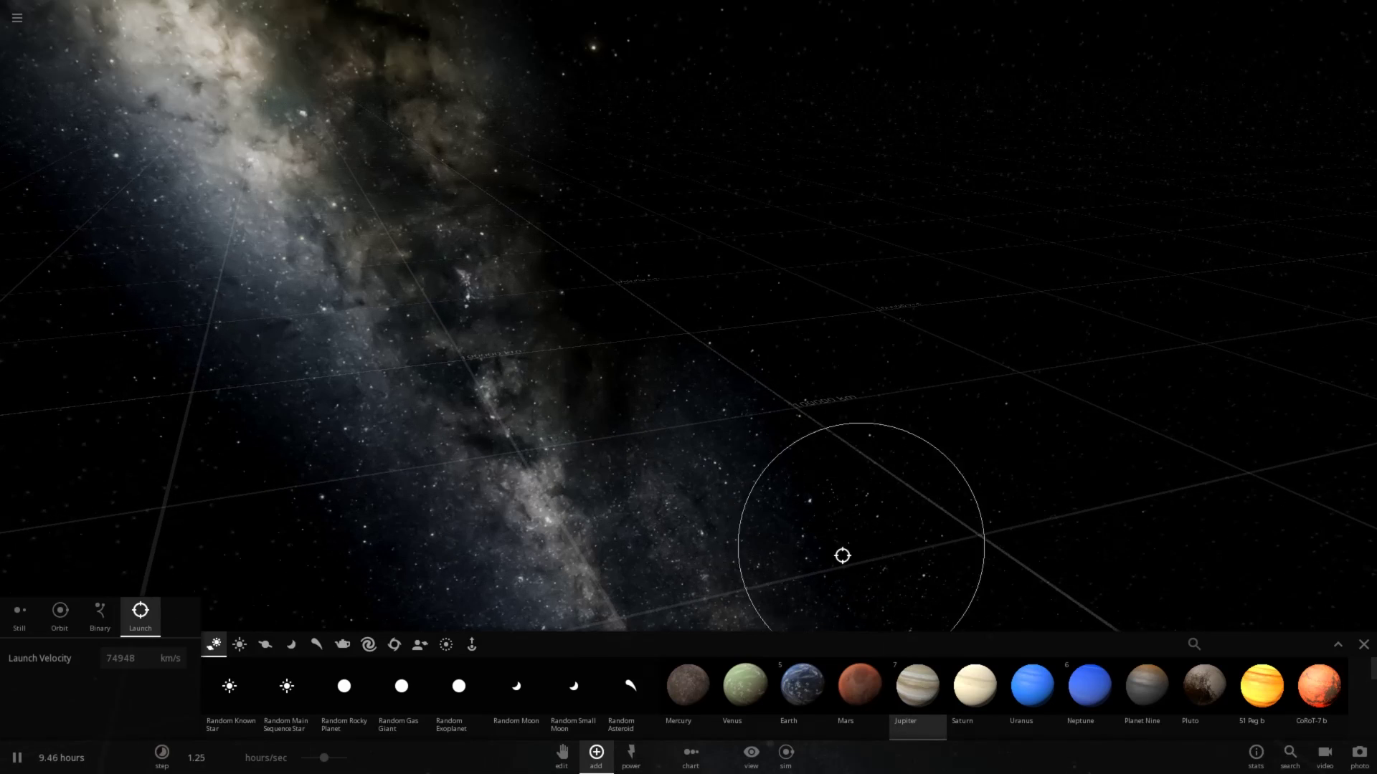
{"action": "left_click", "coordinate": [36, 617]}
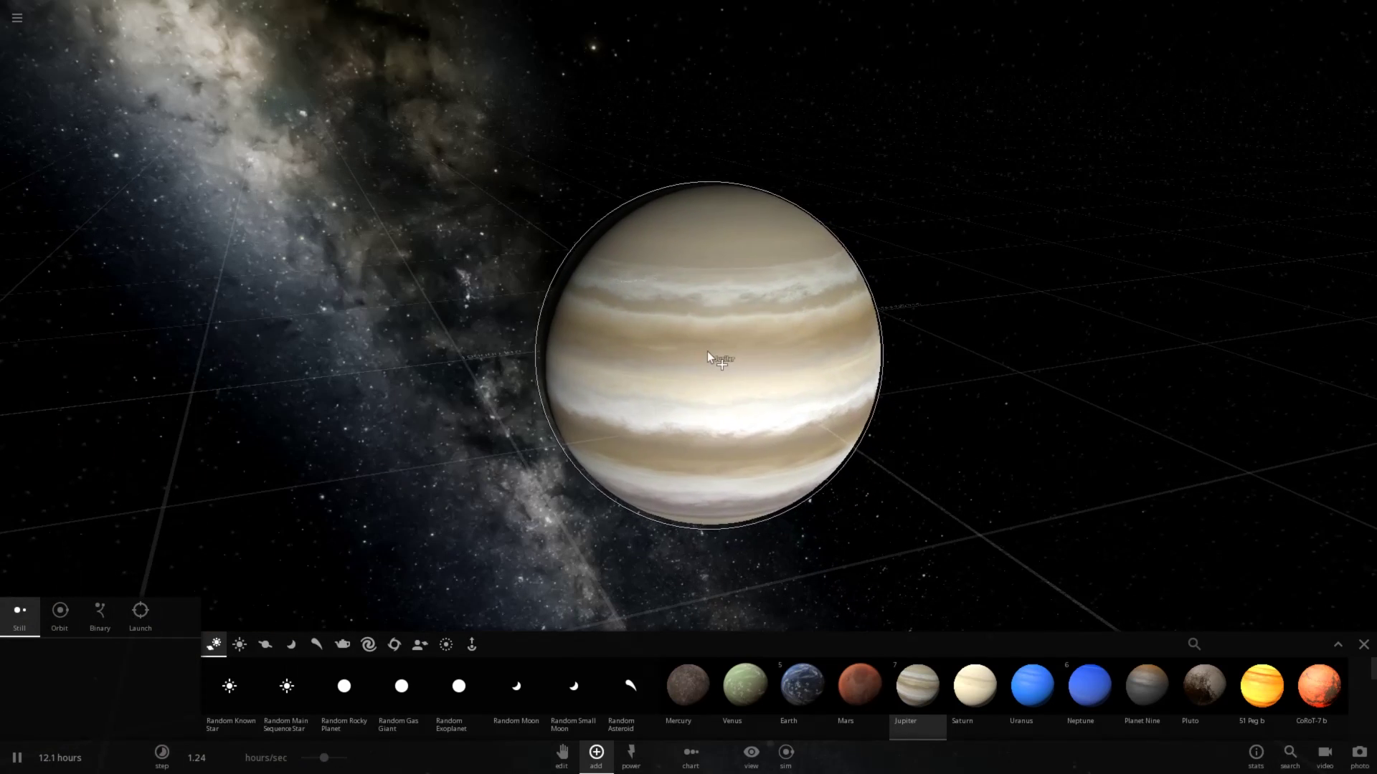
{"action": "left_click", "coordinate": [689, 332]}
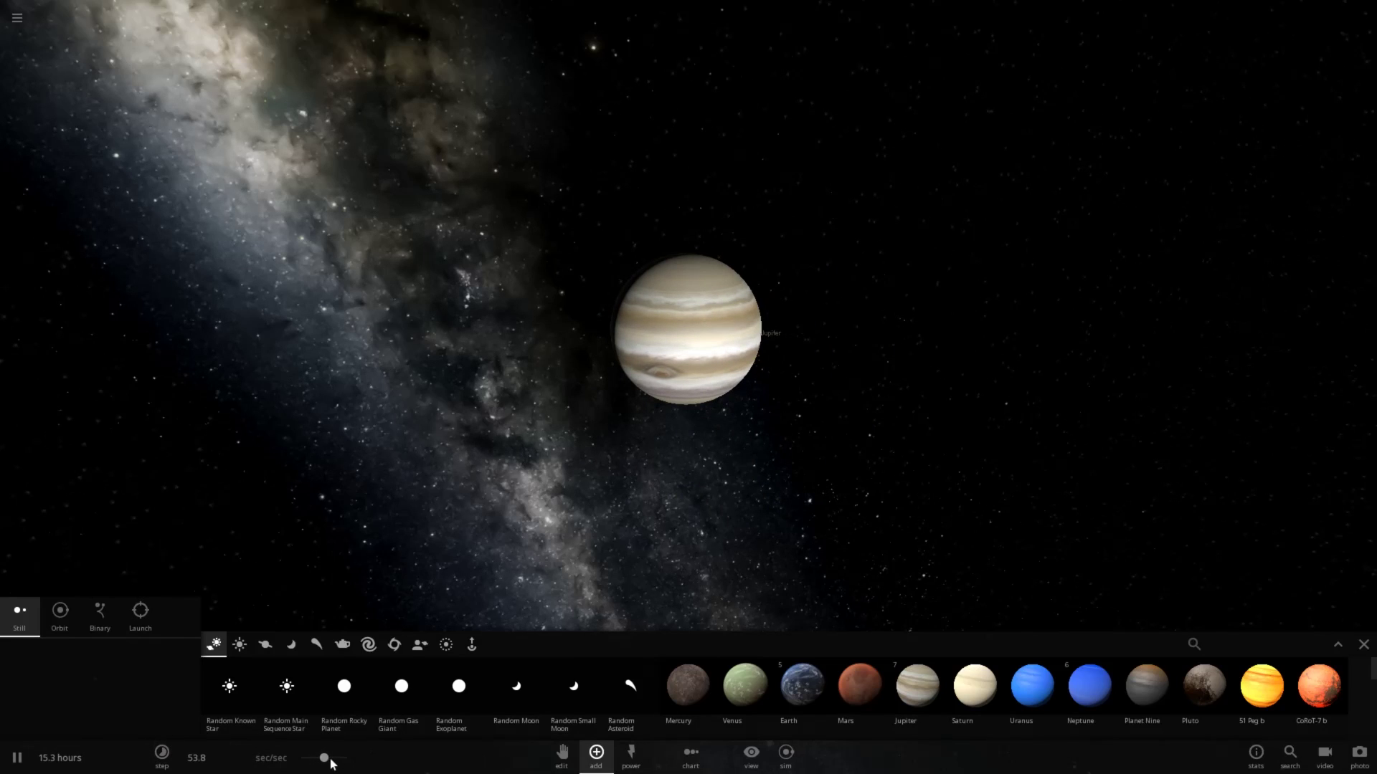
Slow the simulation to about 54 seconds per second, launch Saturn straight at Jupiter at 74948 km/s and watch the impact
{"action": "left_click", "coordinate": [973, 680]}
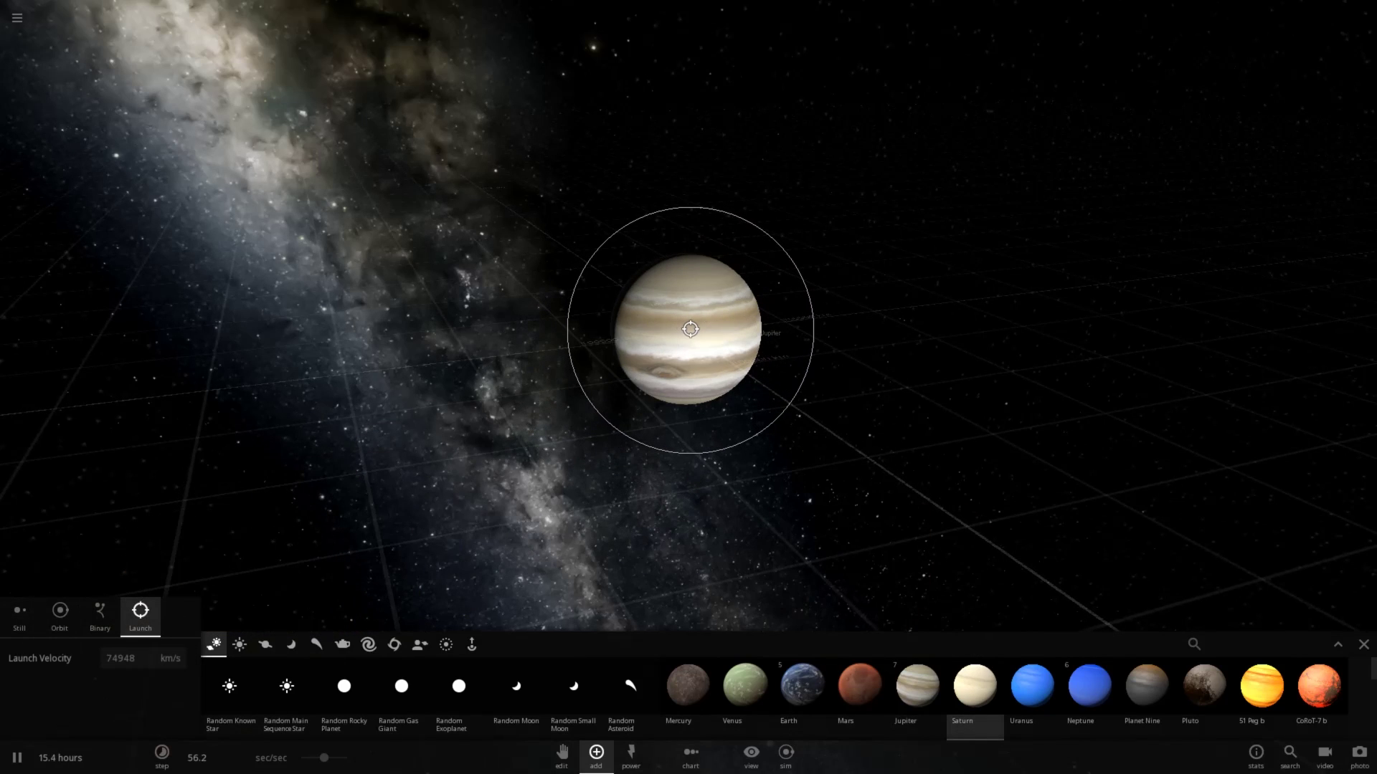
{"action": "left_click", "coordinate": [691, 329]}
{"action": "left_click_drag", "start_coordinate": [722, 354], "coordinate": [621, 348]}
{"action": "key", "text": "Escape"}
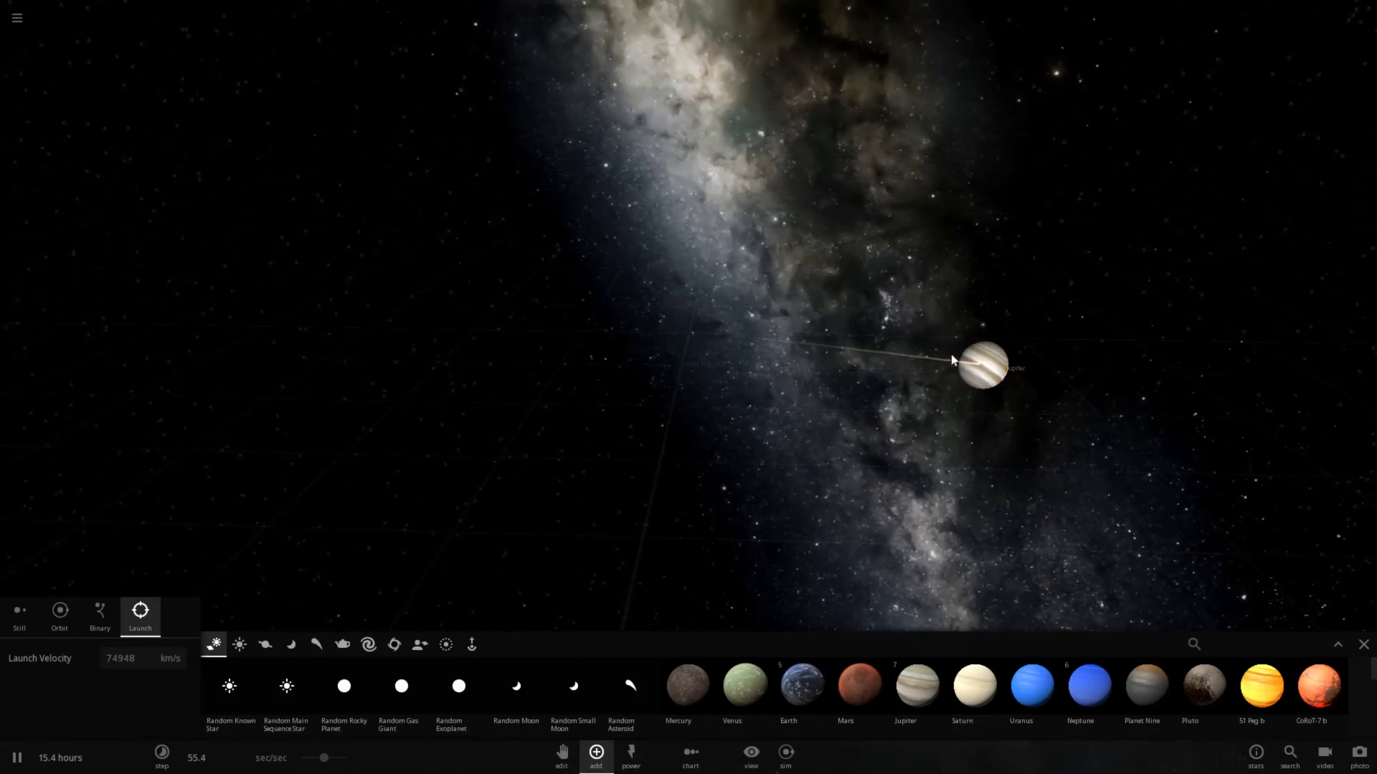
{"action": "scroll", "coordinate": [691, 396], "scroll_direction": "up", "scroll_amount": 10}
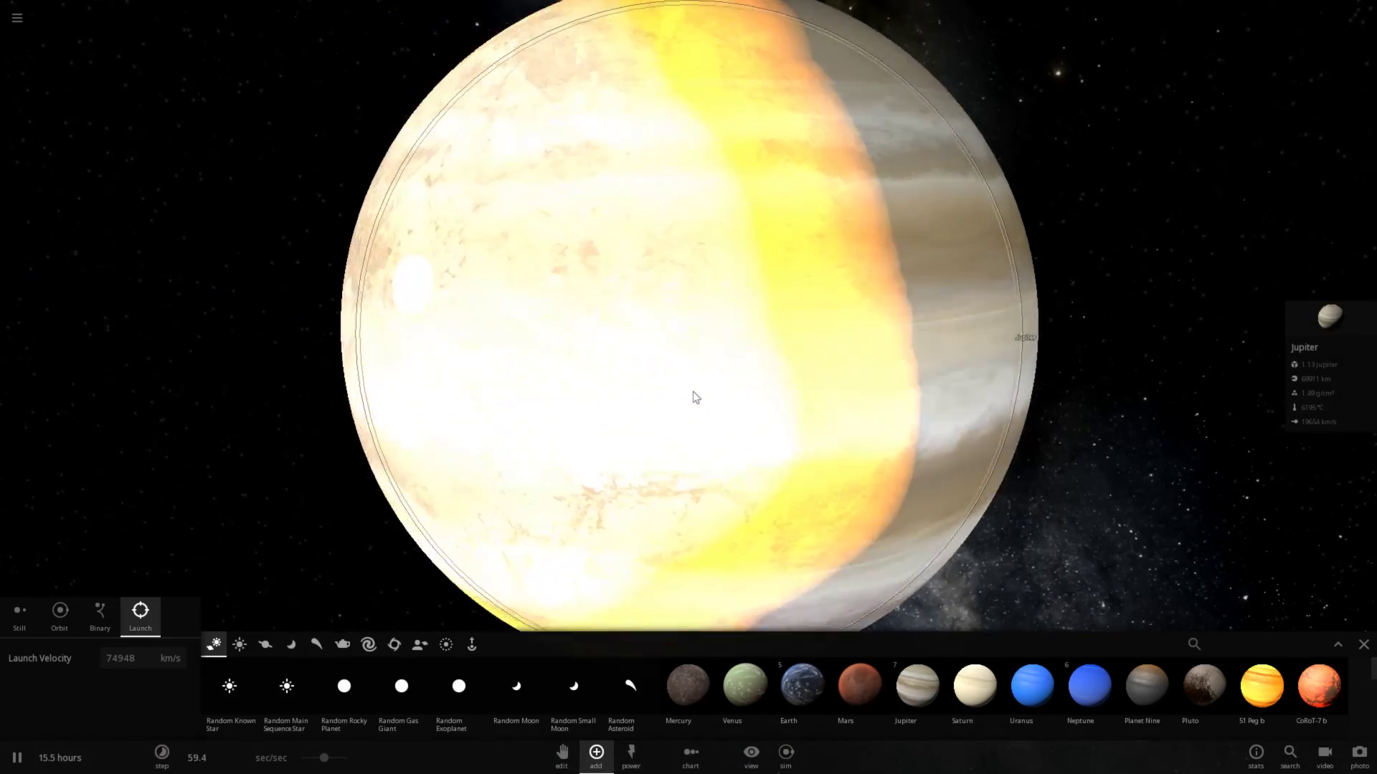
Examine the struck Jupiter from its glowing and dark sides and open its properties
{"action": "left_click_drag", "start_coordinate": [632, 401], "coordinate": [915, 391]}
{"action": "left_click_drag", "start_coordinate": [773, 398], "coordinate": [514, 347]}
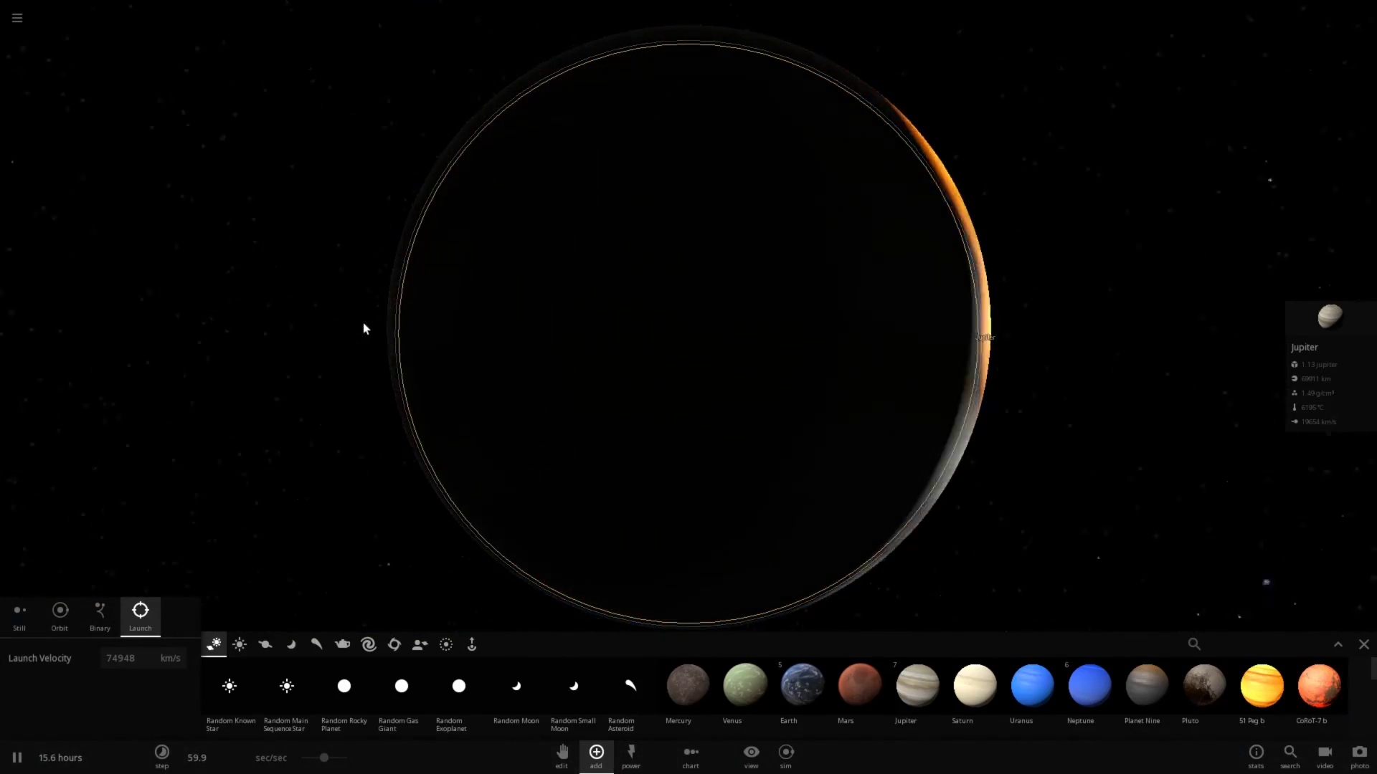
{"action": "left_click_drag", "start_coordinate": [361, 329], "coordinate": [1290, 347]}
{"action": "left_click", "coordinate": [1298, 332]}
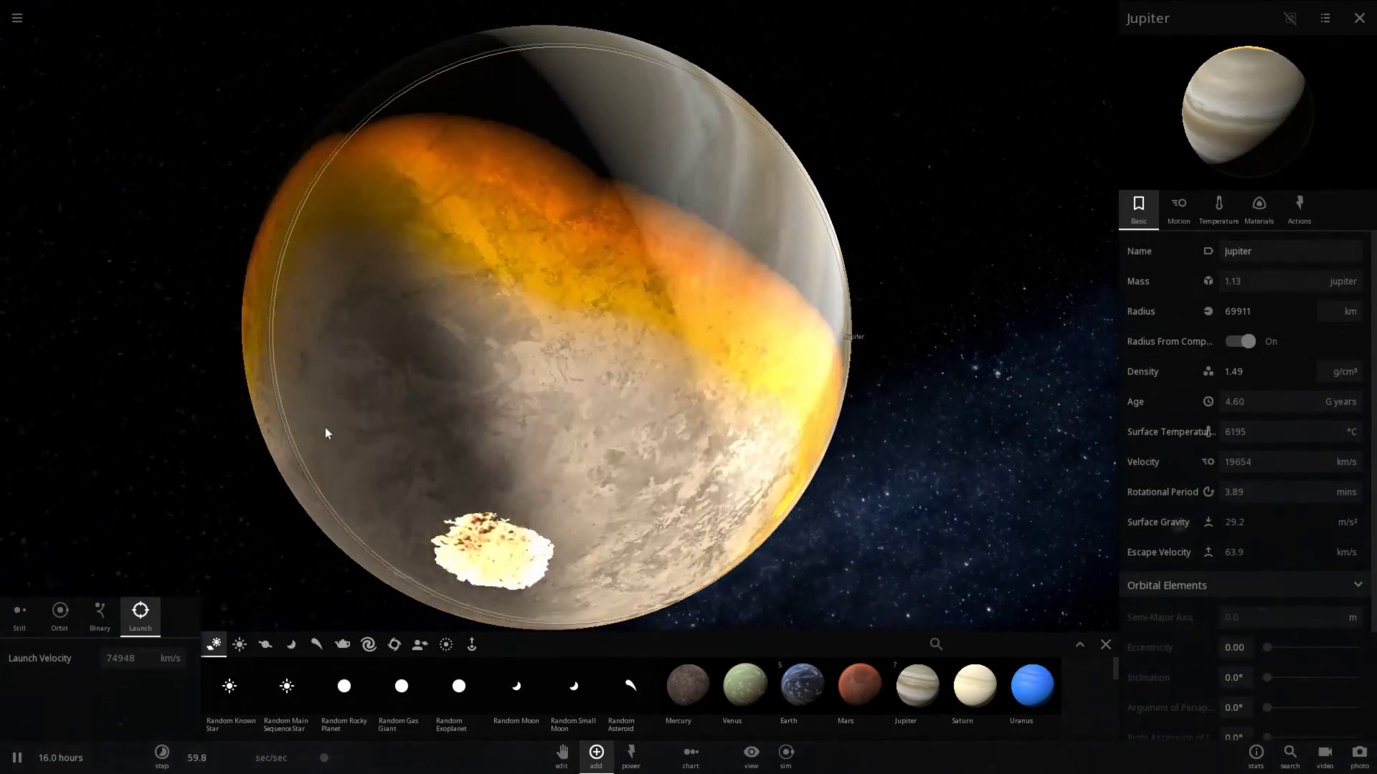
Pause the simulation and examine Jupiter's white-hot impact spot and the surrounding heated surface from near and far
{"action": "key", "text": "space"}
{"action": "left_click_drag", "start_coordinate": [439, 400], "coordinate": [518, 323]}
{"action": "scroll", "coordinate": [515, 366], "scroll_direction": "up", "scroll_amount": 3}
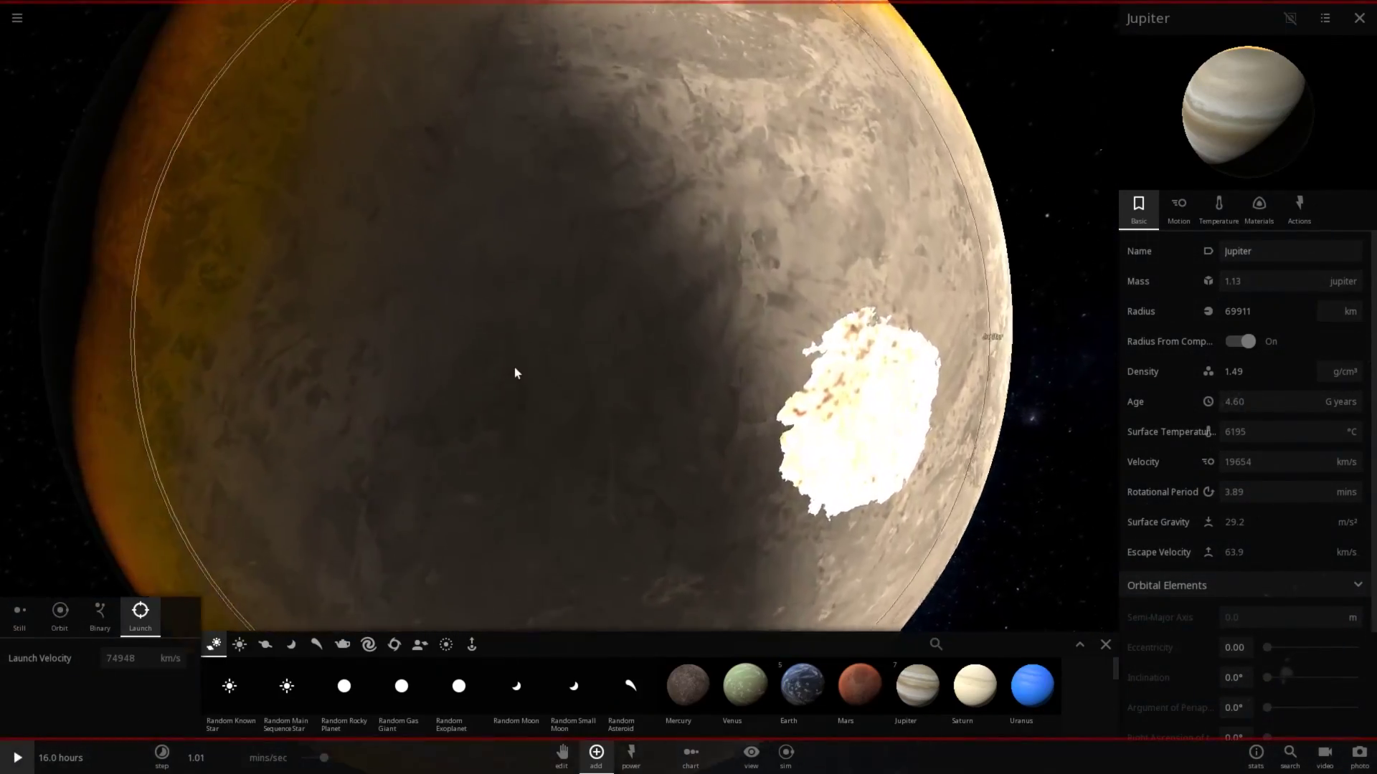
{"action": "left_click_drag", "start_coordinate": [515, 371], "coordinate": [580, 401]}
{"action": "scroll", "coordinate": [667, 449], "scroll_direction": "down", "scroll_amount": 5}
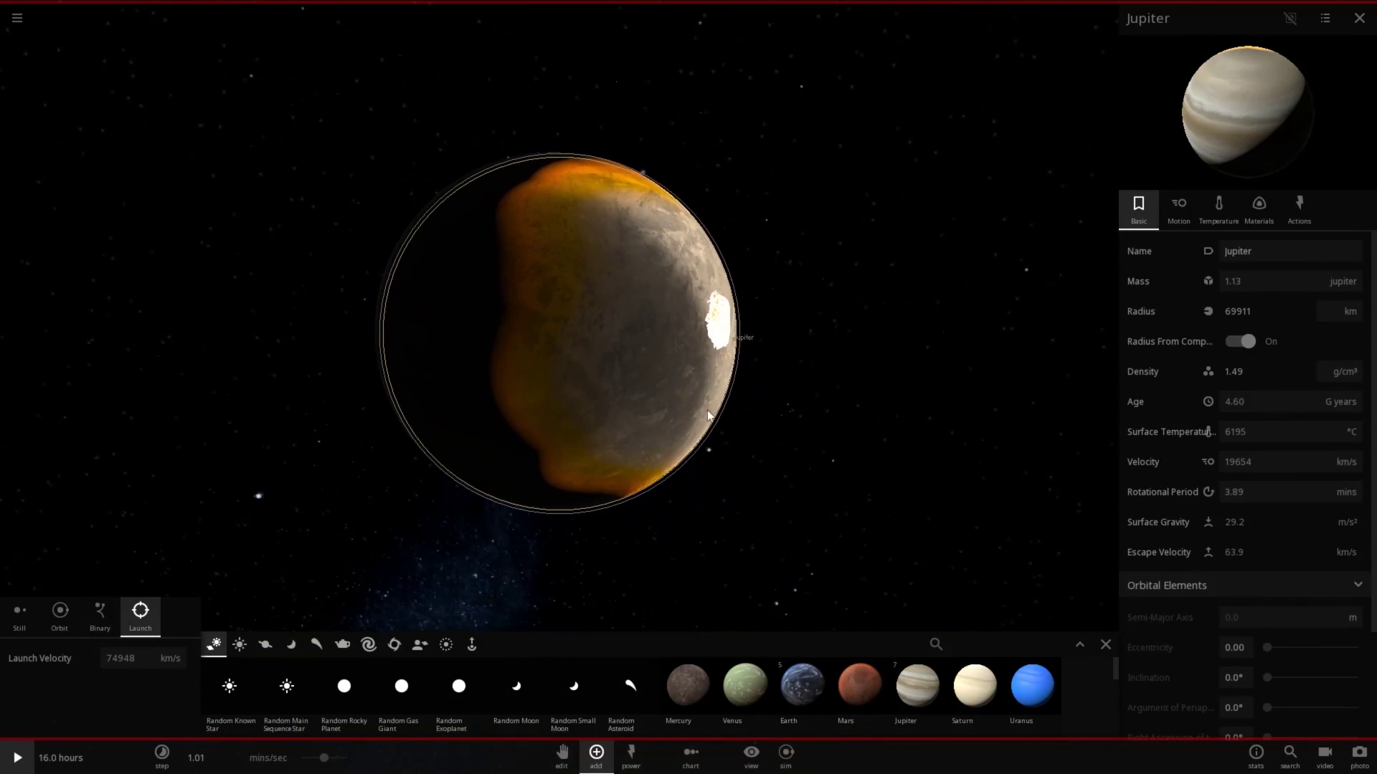
{"action": "mouse_move", "coordinate": [602, 397]}
{"action": "left_mouse_down"}
{"action": "mouse_move", "coordinate": [664, 385]}
{"action": "mouse_move", "coordinate": [566, 380]}
{"action": "mouse_move", "coordinate": [615, 385]}
{"action": "left_mouse_up"}
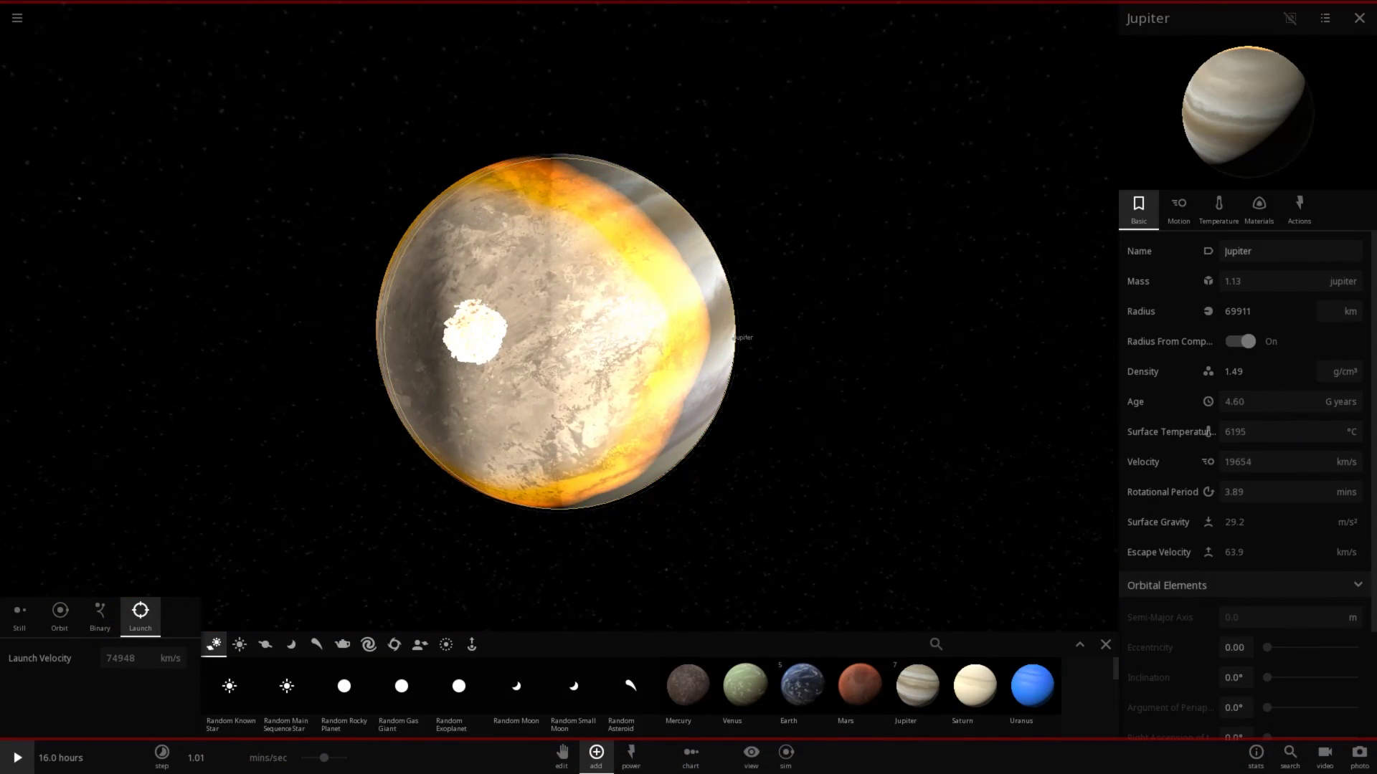